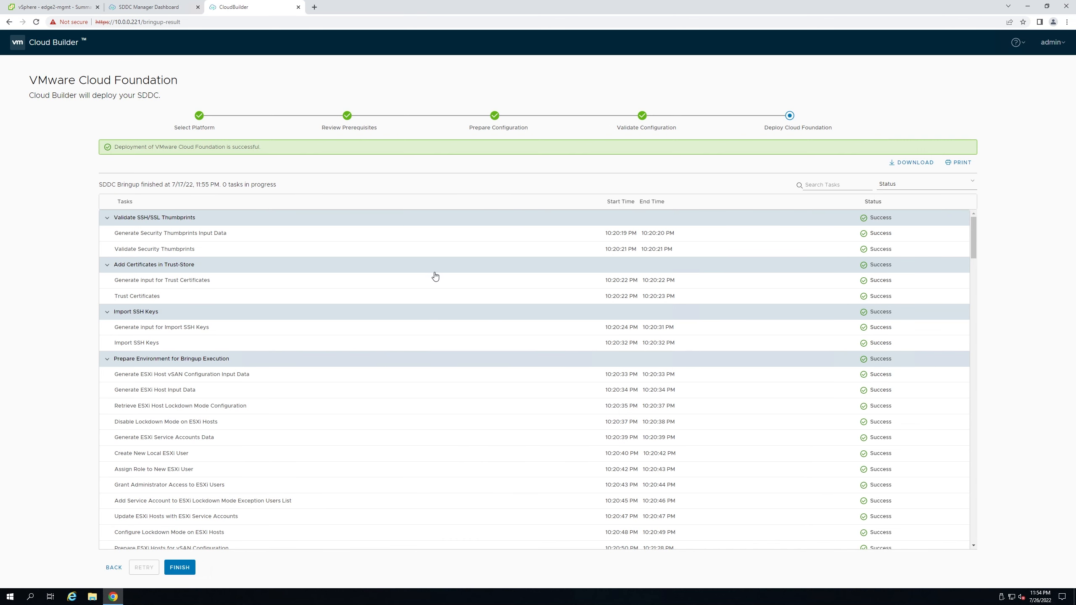
pyautogui.scroll(-10, 435, 276)
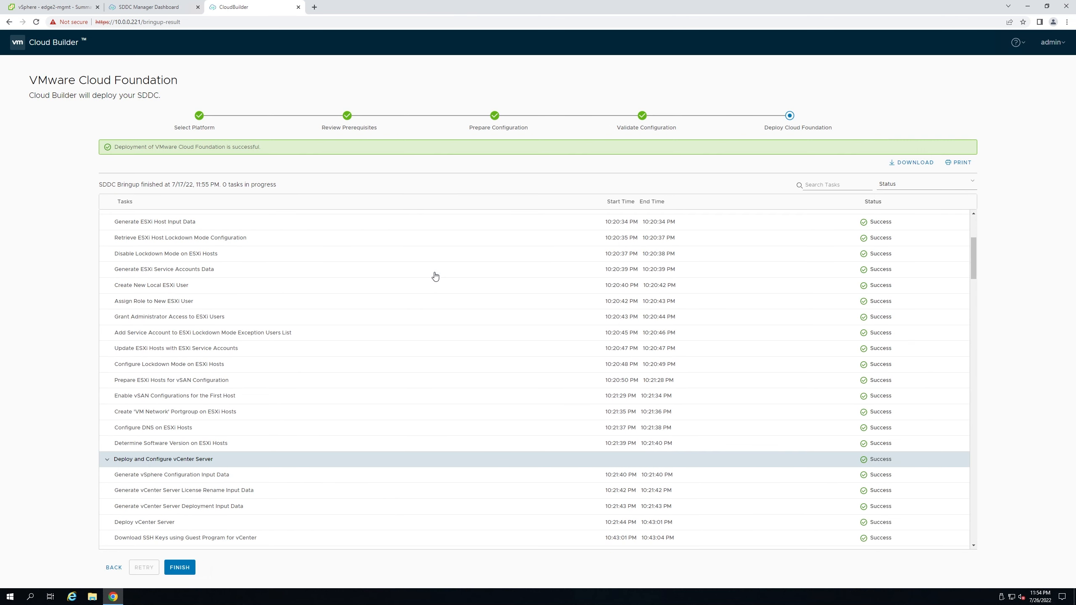
pyautogui.scroll(-15, 435, 276)
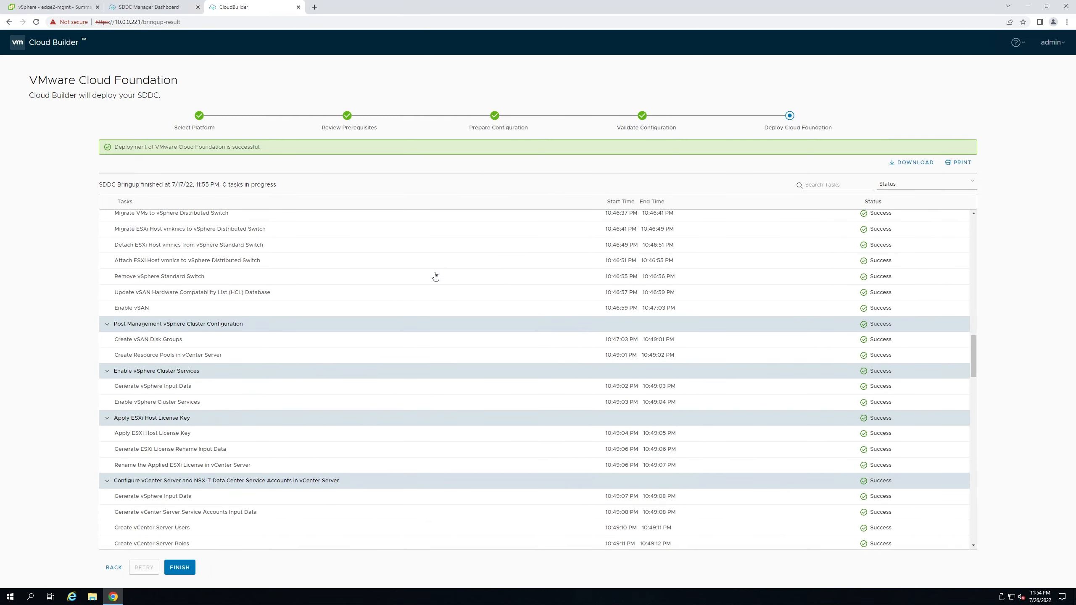
pyautogui.scroll(-20, 435, 276)
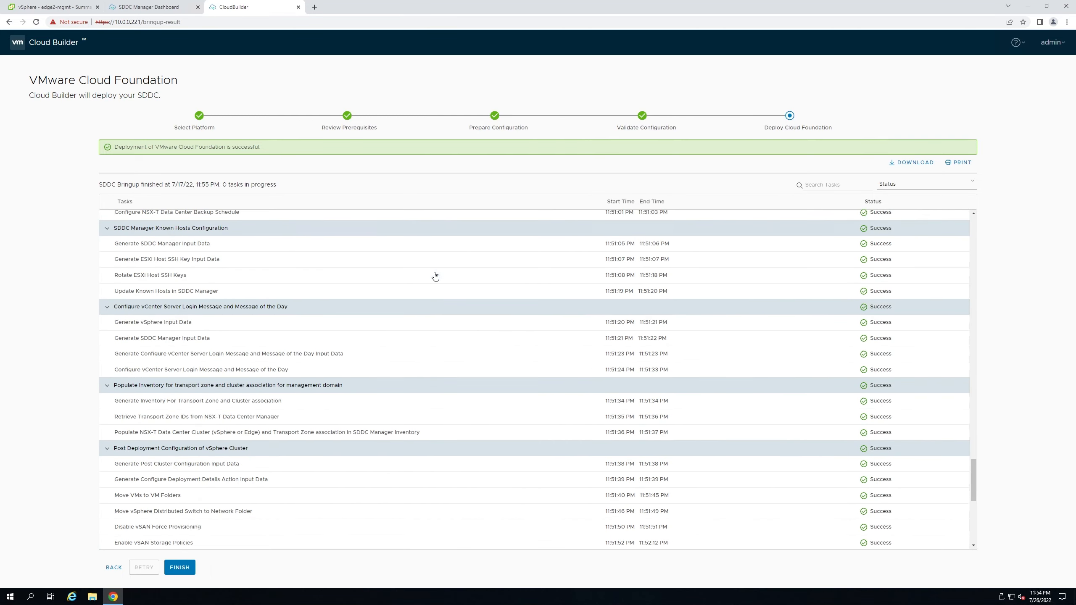
pyautogui.scroll(-4, 435, 276)
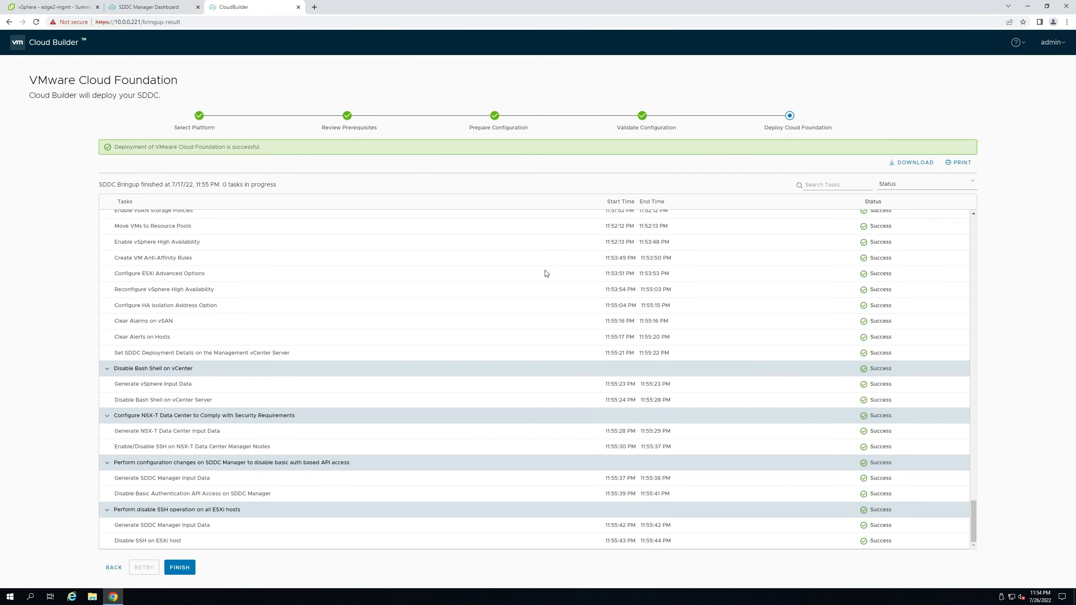
pyautogui.scroll(5, 545, 273)
pyautogui.scroll(15, 545, 272)
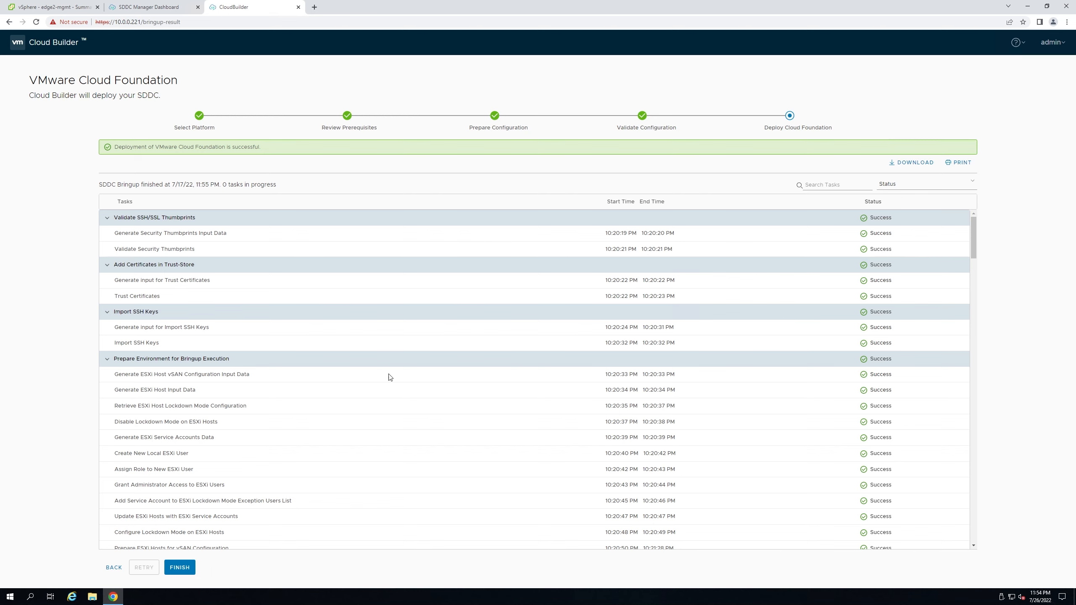
# - Collapse the Validate SSH/SSL Thumbprints, Add Certificates in Trust-Store, Import SSH Keys and Prepare Environment for Bringup Execution groups
pyautogui.click(204, 217)
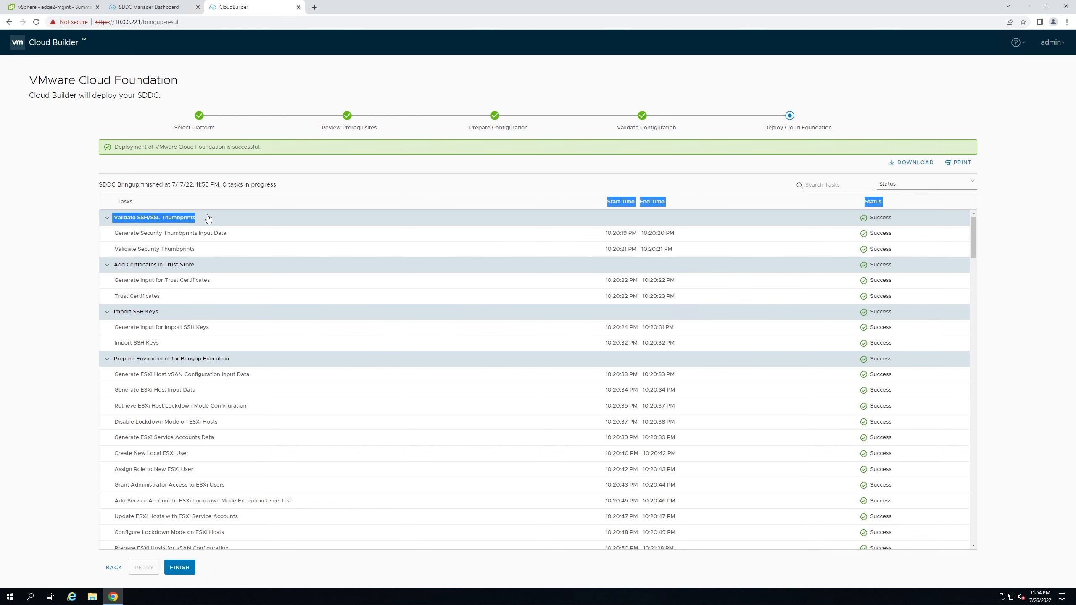
pyautogui.click(238, 220)
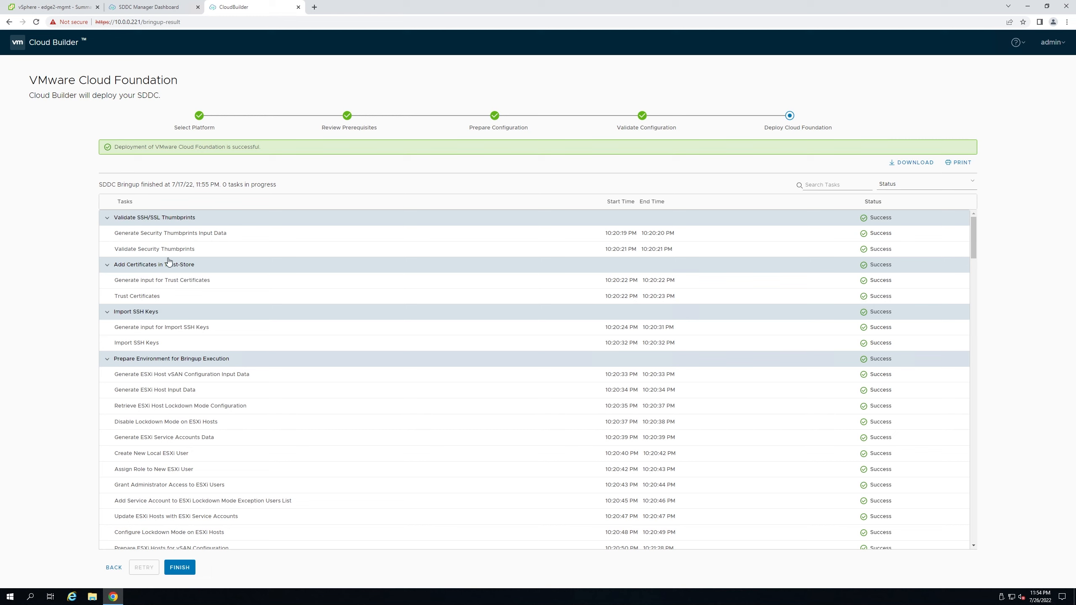
pyautogui.click(216, 222)
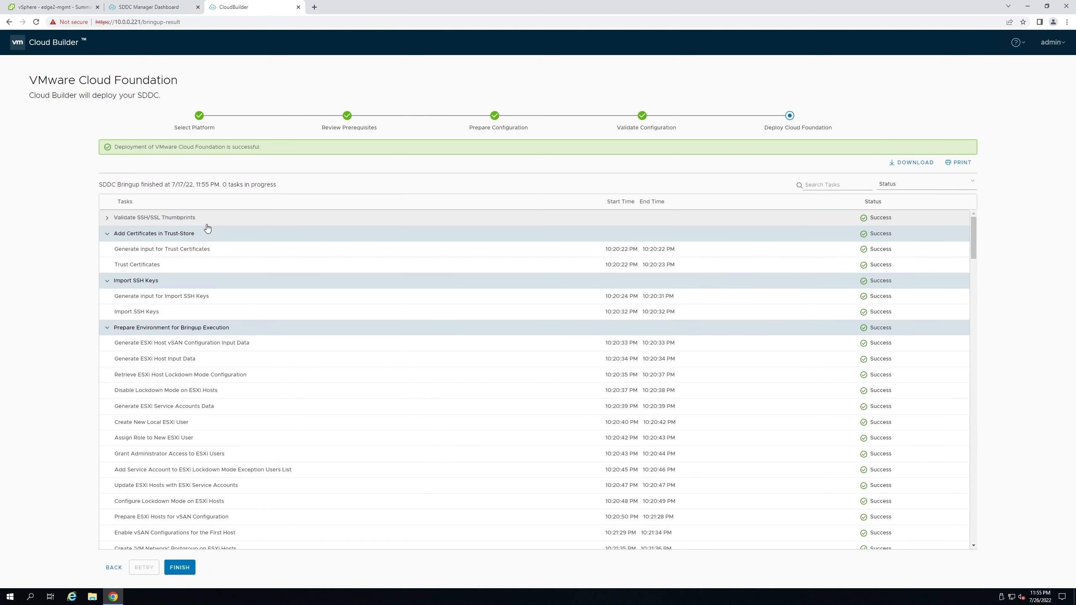
pyautogui.click(159, 236)
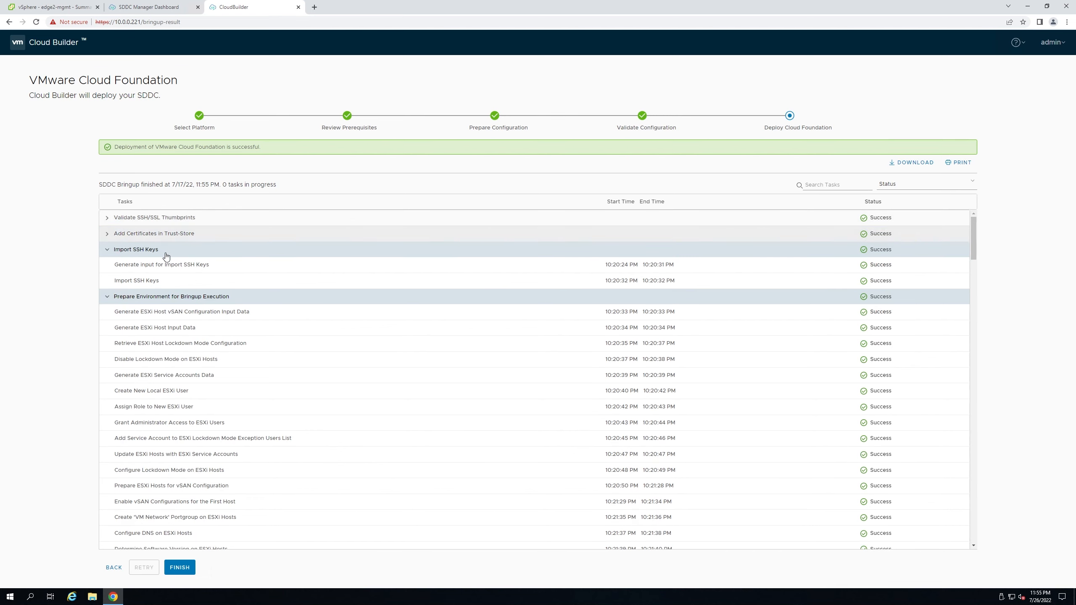
pyautogui.click(135, 252)
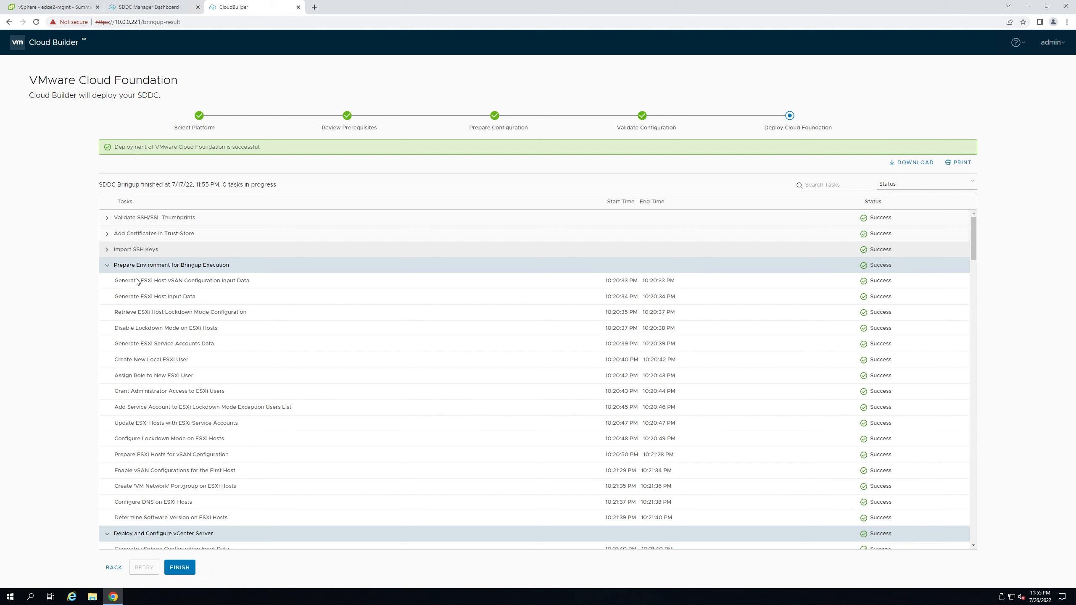
pyautogui.scroll(-1, 151, 295)
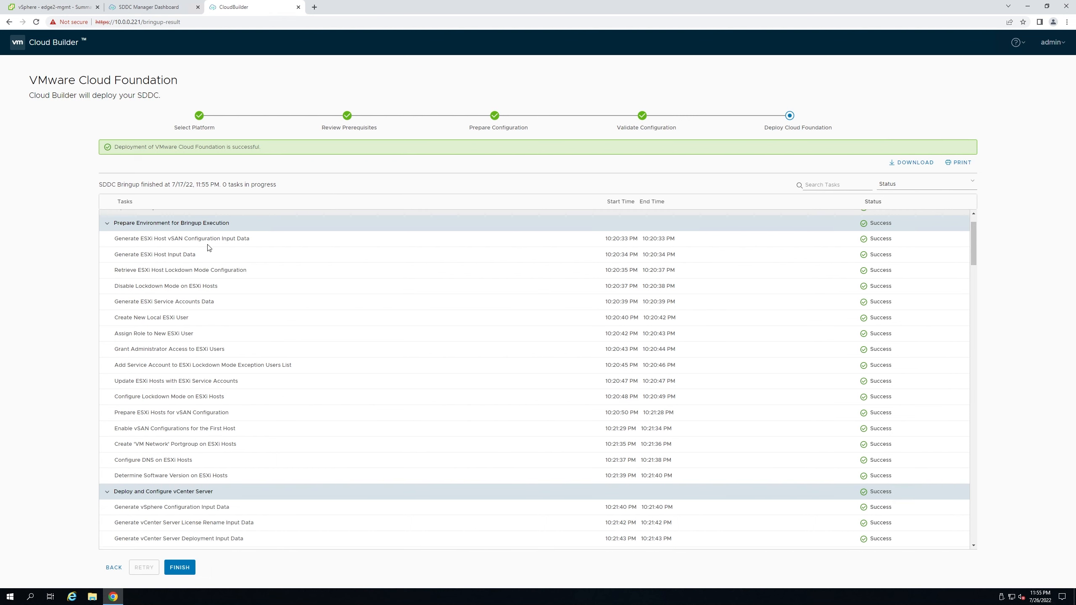
pyautogui.moveTo(118, 224); pyautogui.dragTo(242, 225)
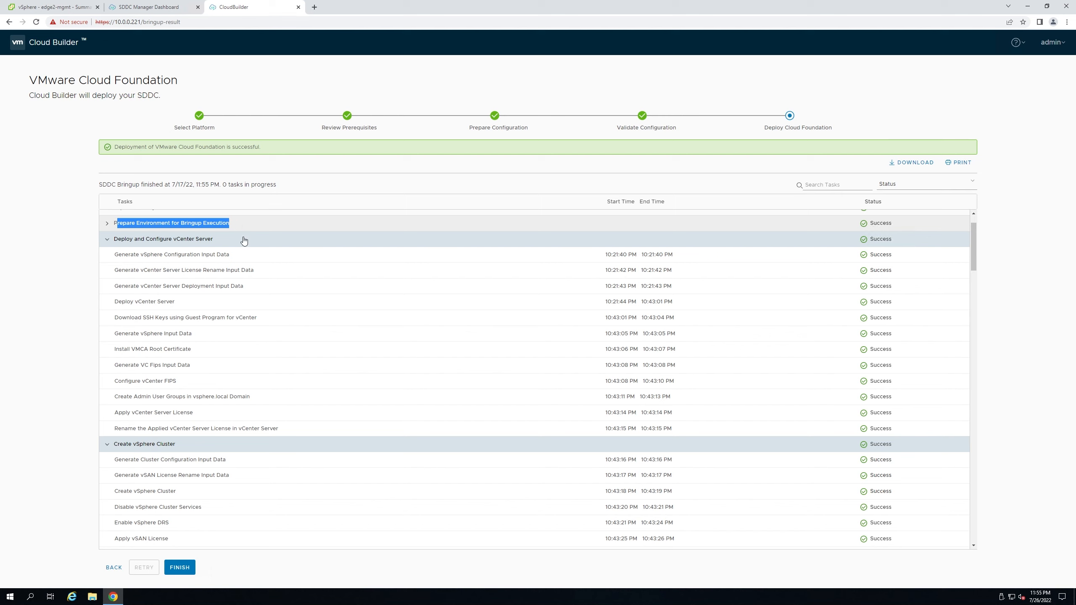
# - Collapse the Deploy and Configure vCenter Server and Create vSphere Cluster task groups
pyautogui.click(106, 239)
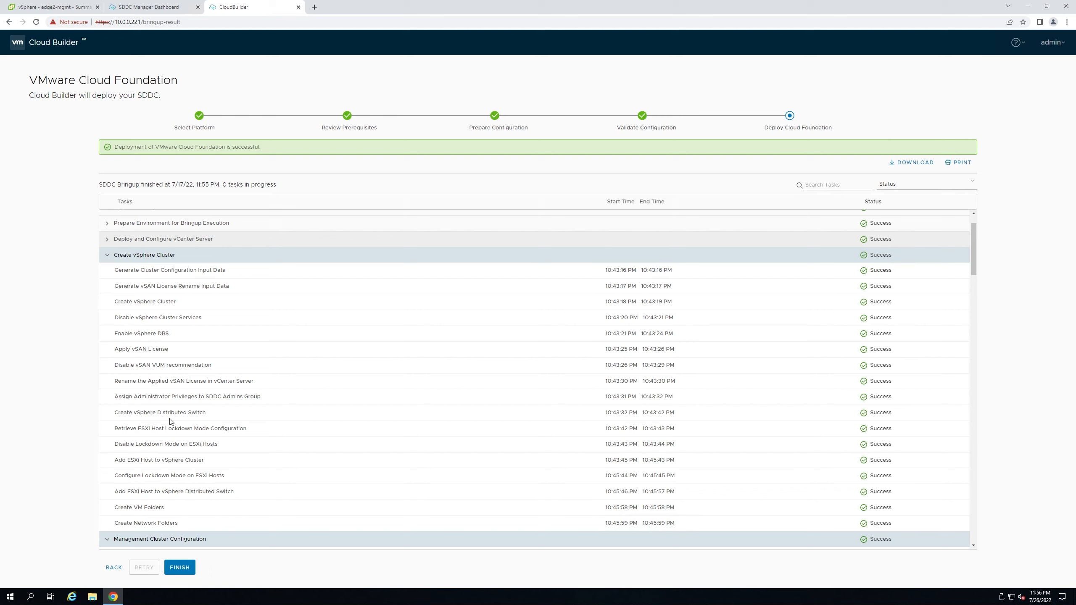
pyautogui.click(107, 255)
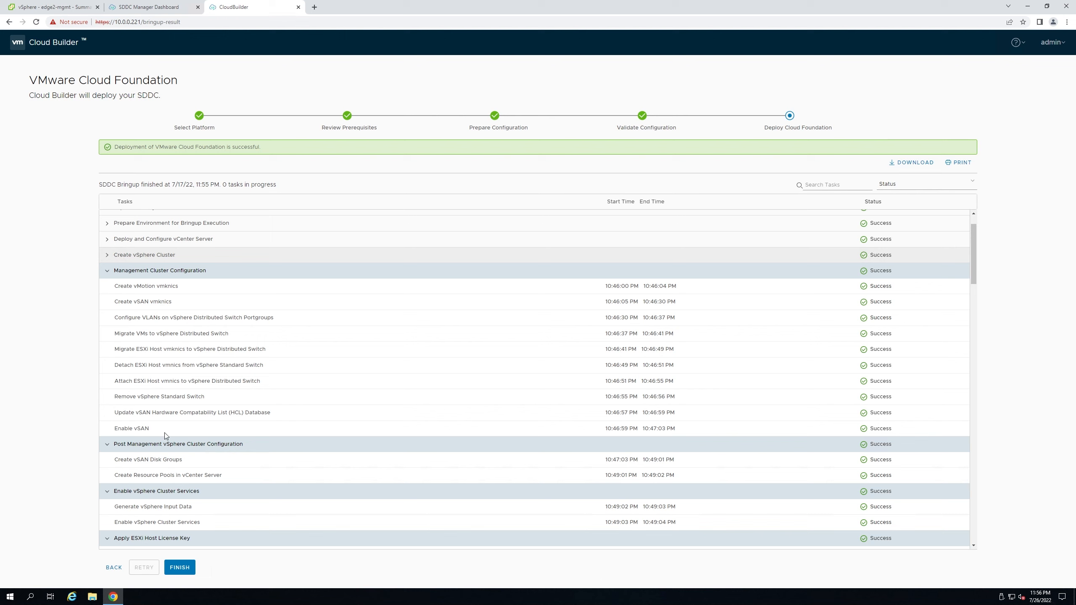
pyautogui.moveTo(157, 428); pyautogui.dragTo(75, 397)
pyautogui.click(77, 390)
# - Collapse the Management Cluster, Post Management Cluster, cluster services, ESXi license and service-account groups
pyautogui.click(106, 271)
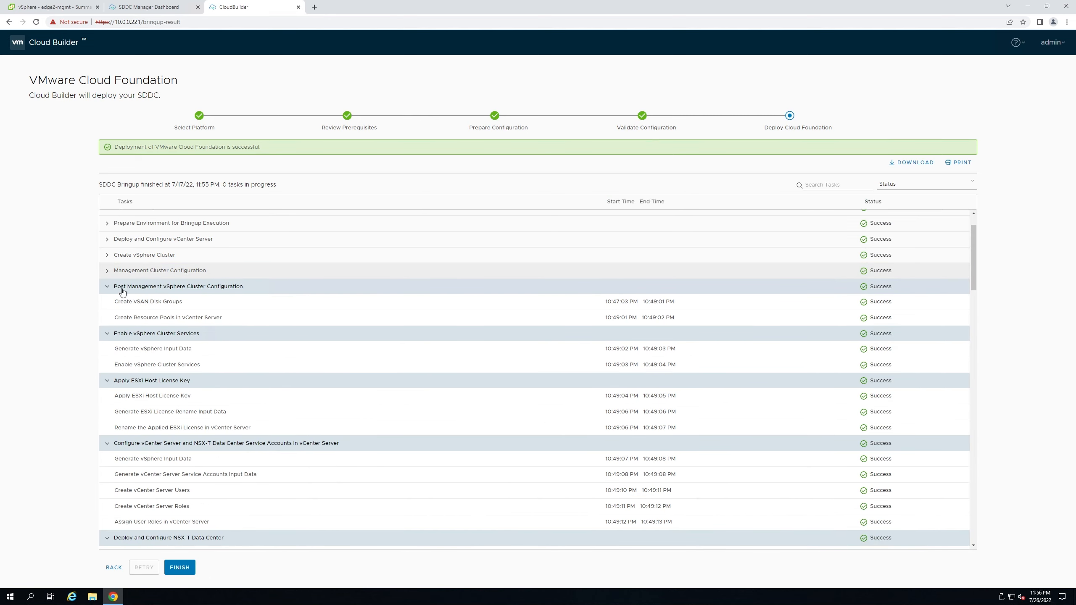
pyautogui.click(106, 288)
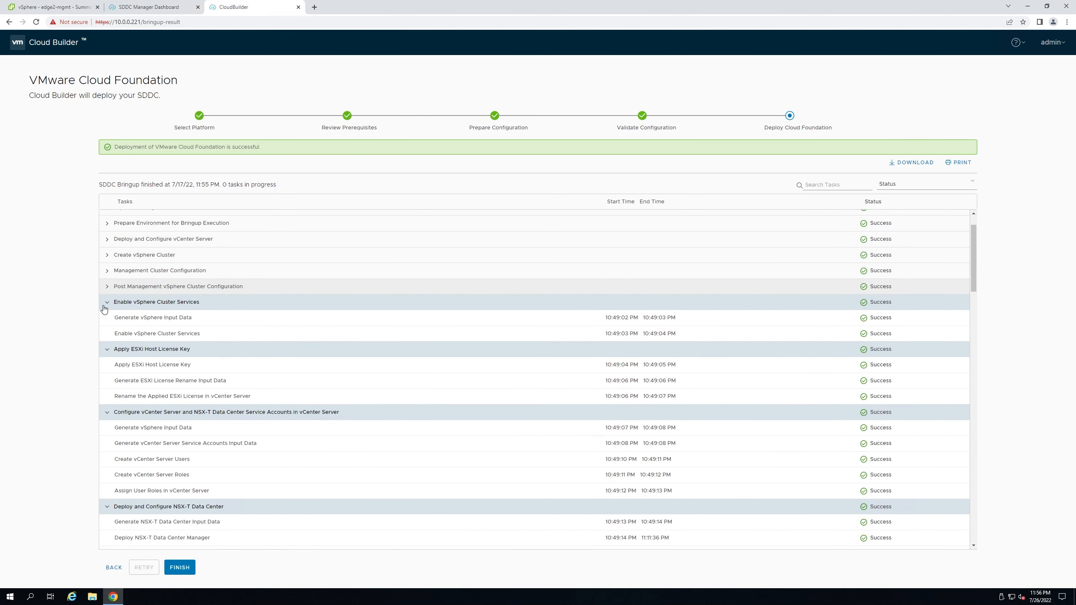
pyautogui.click(107, 303)
pyautogui.click(107, 318)
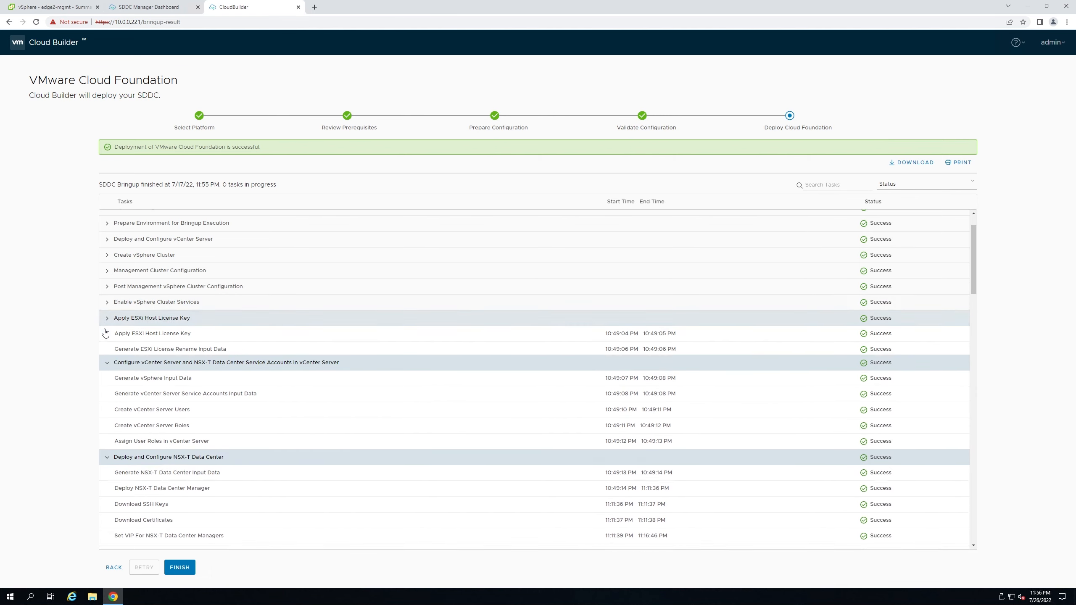
pyautogui.click(105, 337)
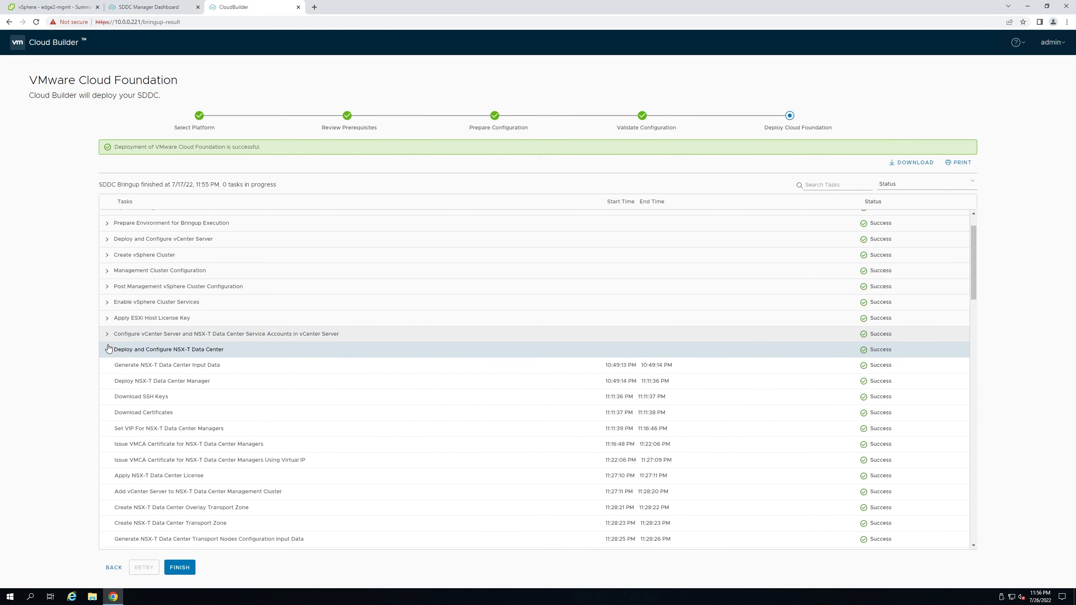
pyautogui.scroll(-1, 151, 360)
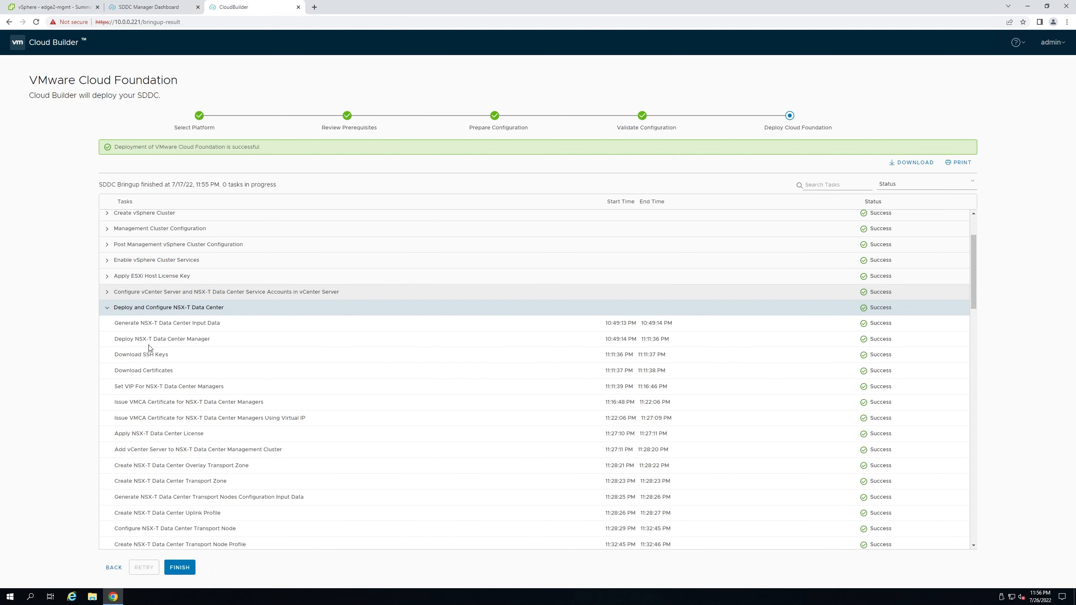
pyautogui.scroll(-1, 153, 339)
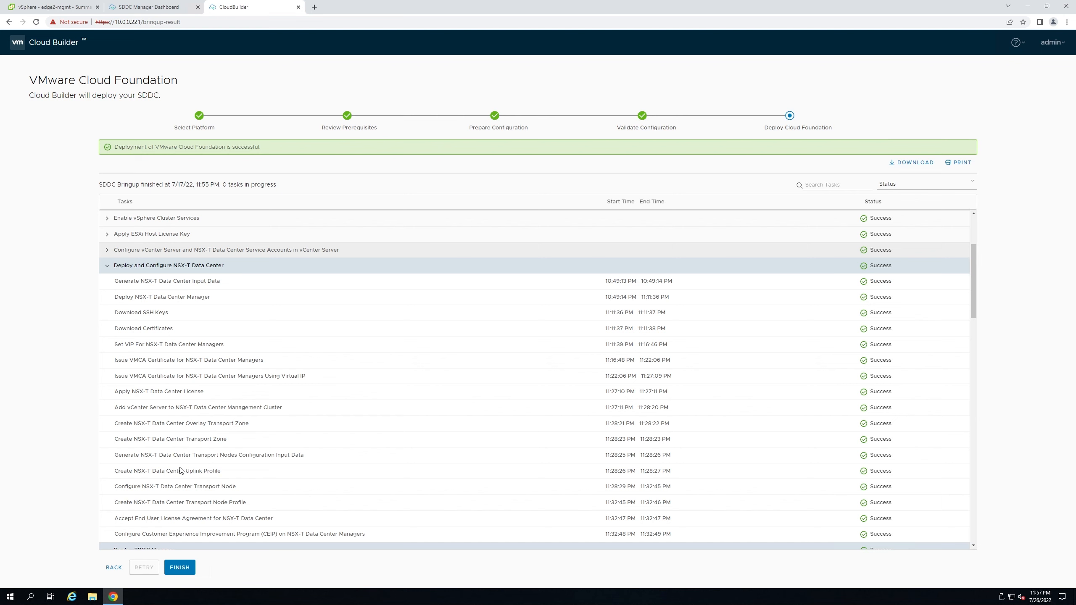
# - Collapse the NSX-T deployment, SDDC Manager deploy, inventory, network pool, configuration, firewall exclusion and NSX-T backup groups
pyautogui.scroll(-1, 180, 470)
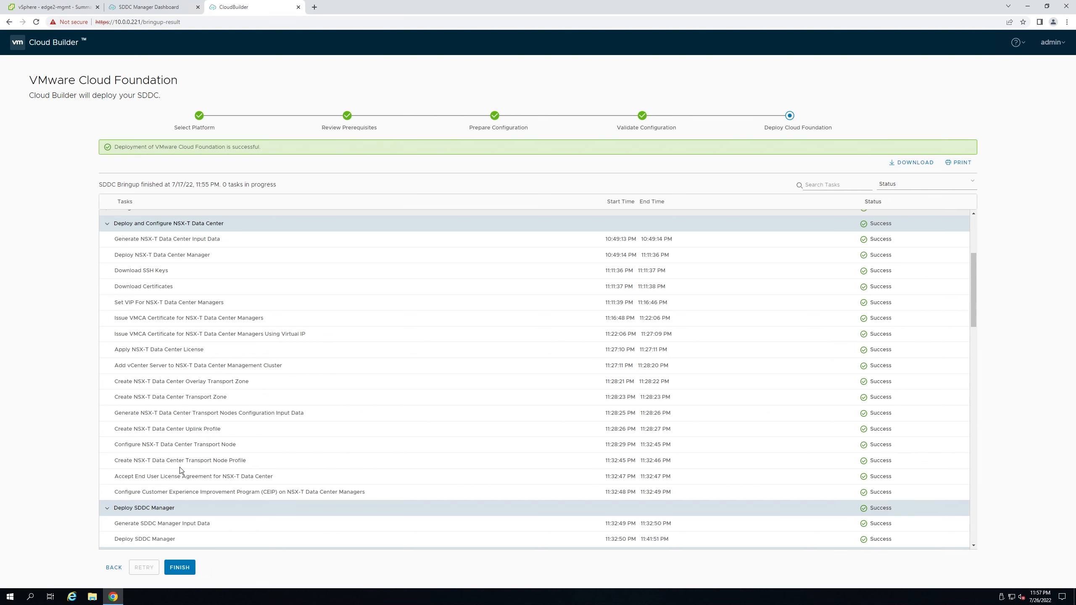
pyautogui.click(106, 229)
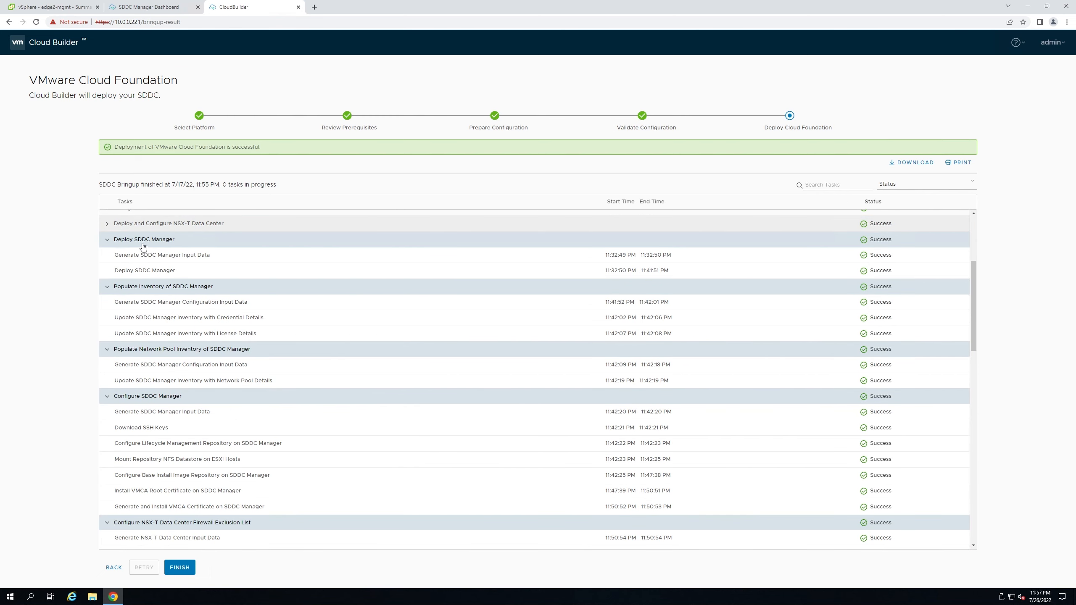
pyautogui.click(107, 241)
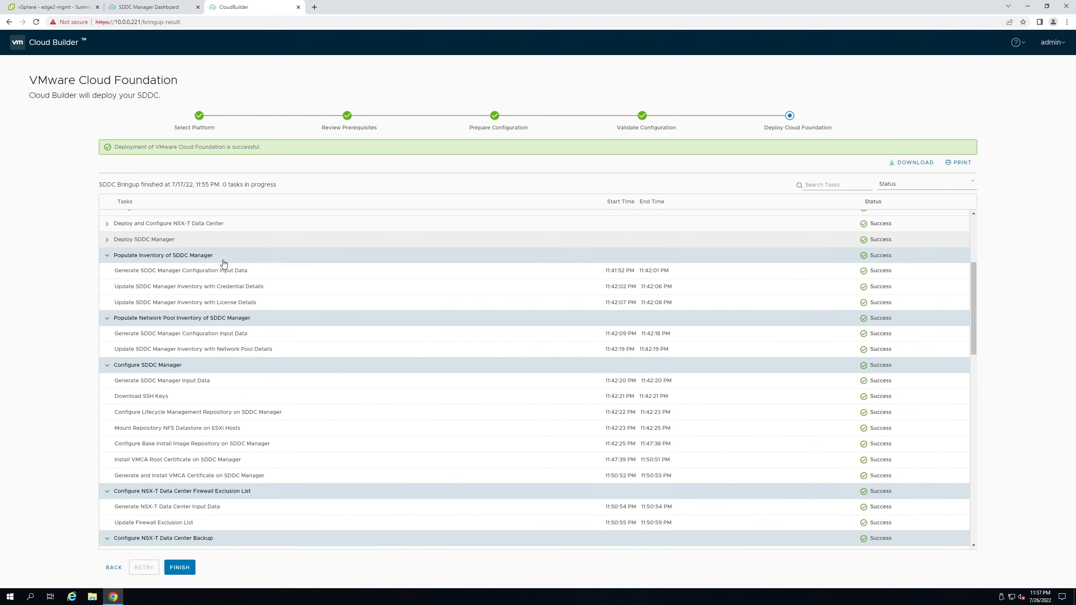
pyautogui.moveTo(223, 260); pyautogui.dragTo(107, 262)
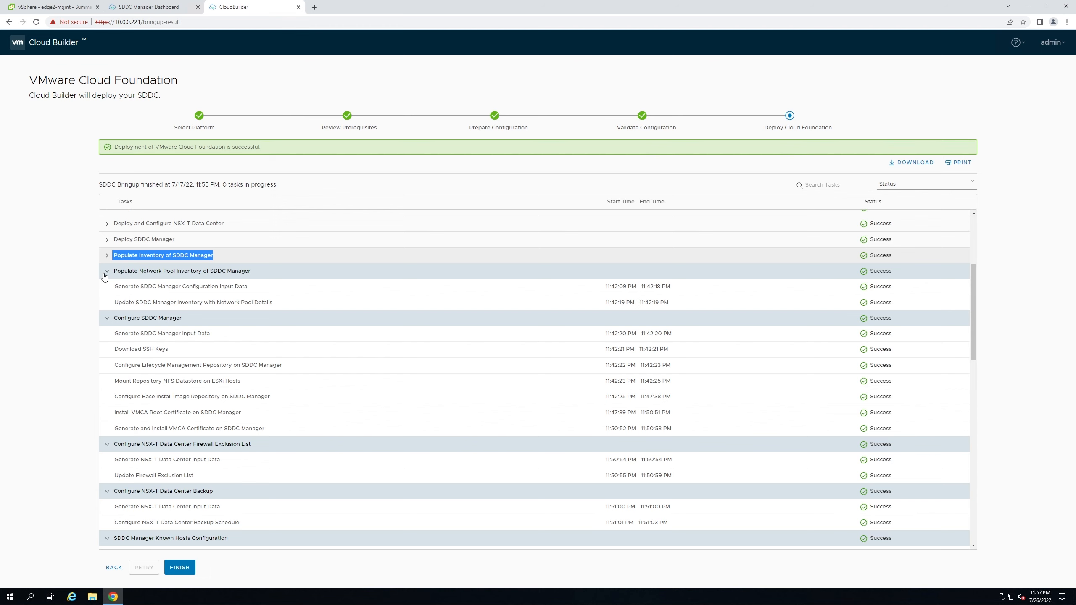
pyautogui.click(106, 273)
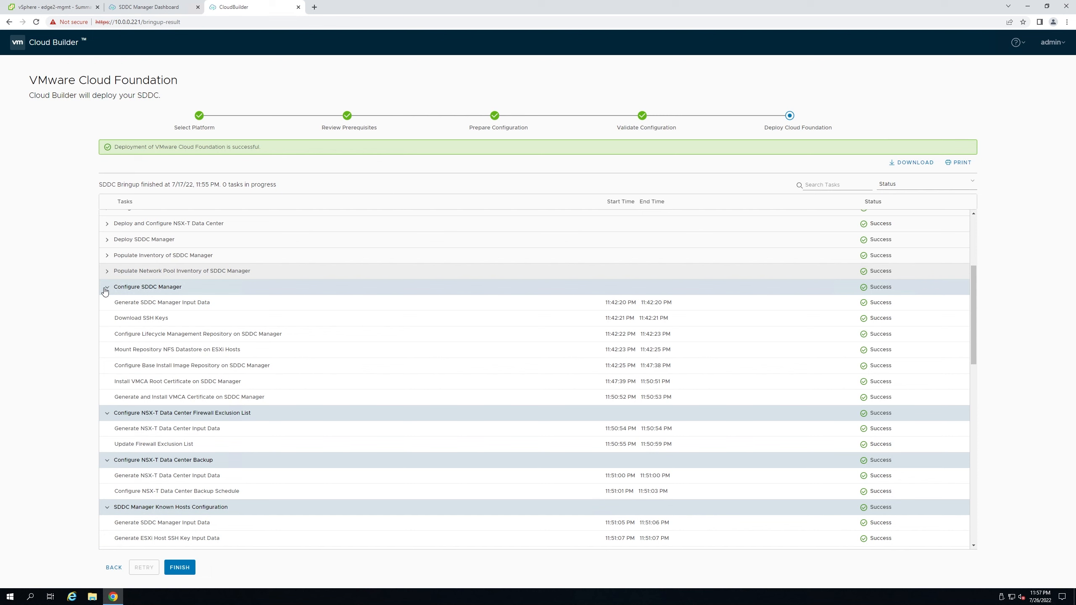
pyautogui.click(106, 289)
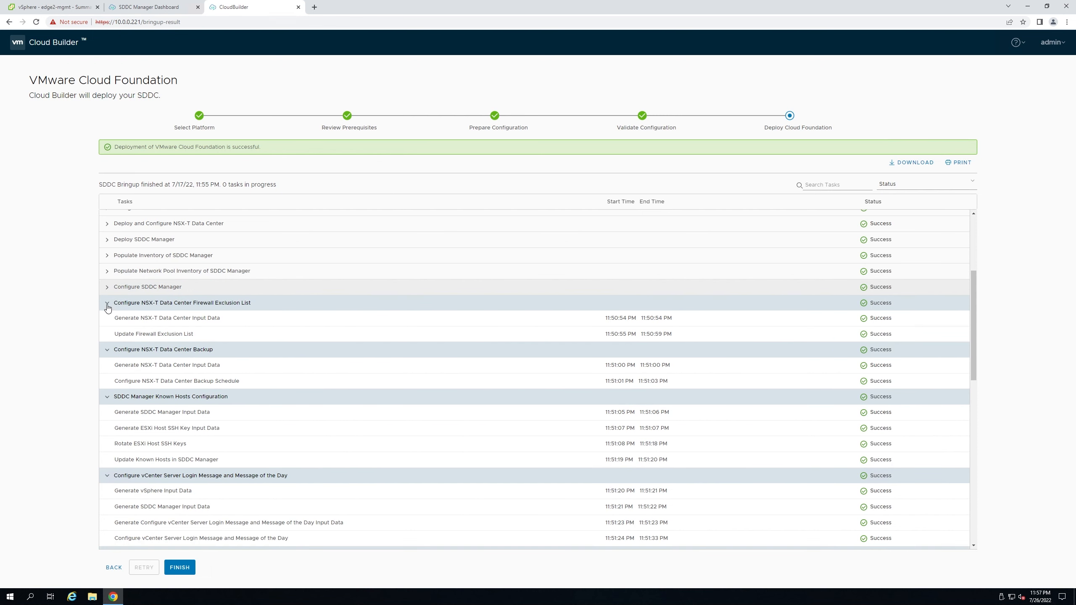
pyautogui.click(106, 306)
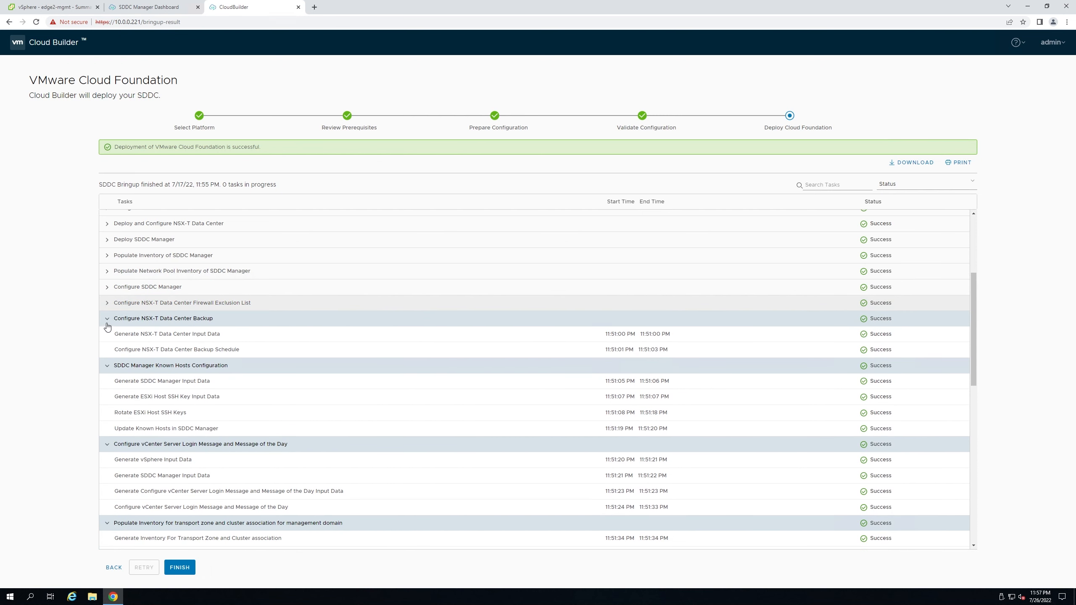
pyautogui.click(107, 324)
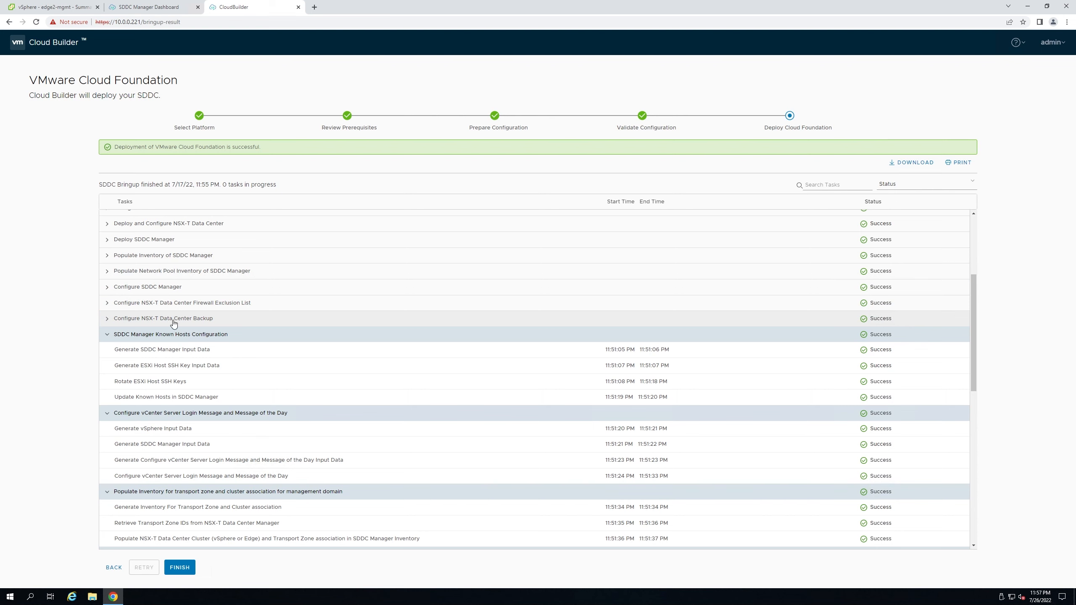
pyautogui.click(218, 323)
pyautogui.moveTo(218, 322); pyautogui.dragTo(114, 326)
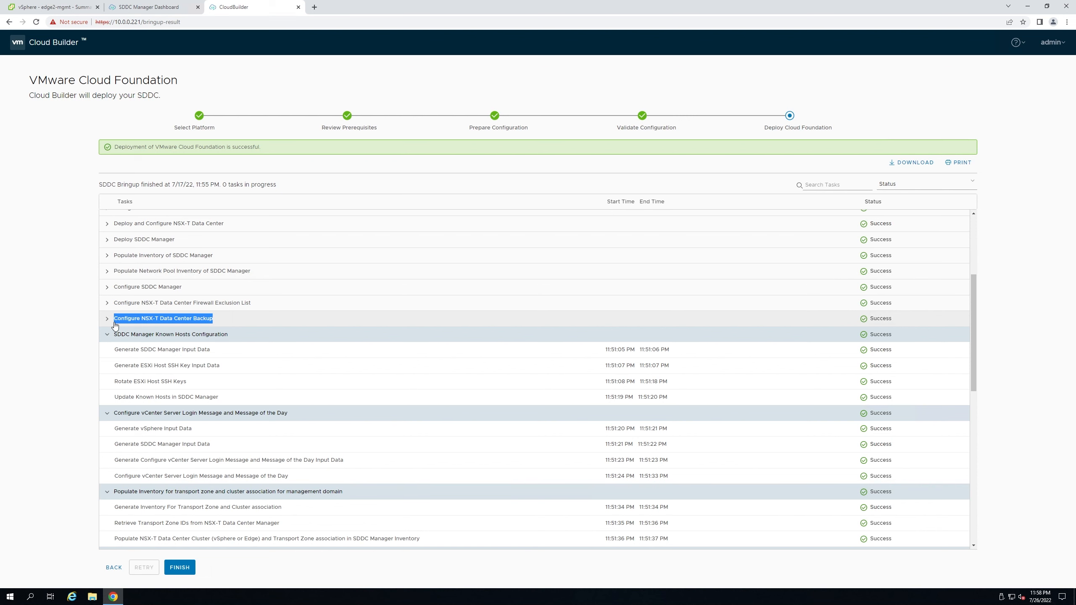
# - Collapse the remaining groups, from Known Hosts Configuration through disabling SSH on ESXi hosts
pyautogui.click(106, 335)
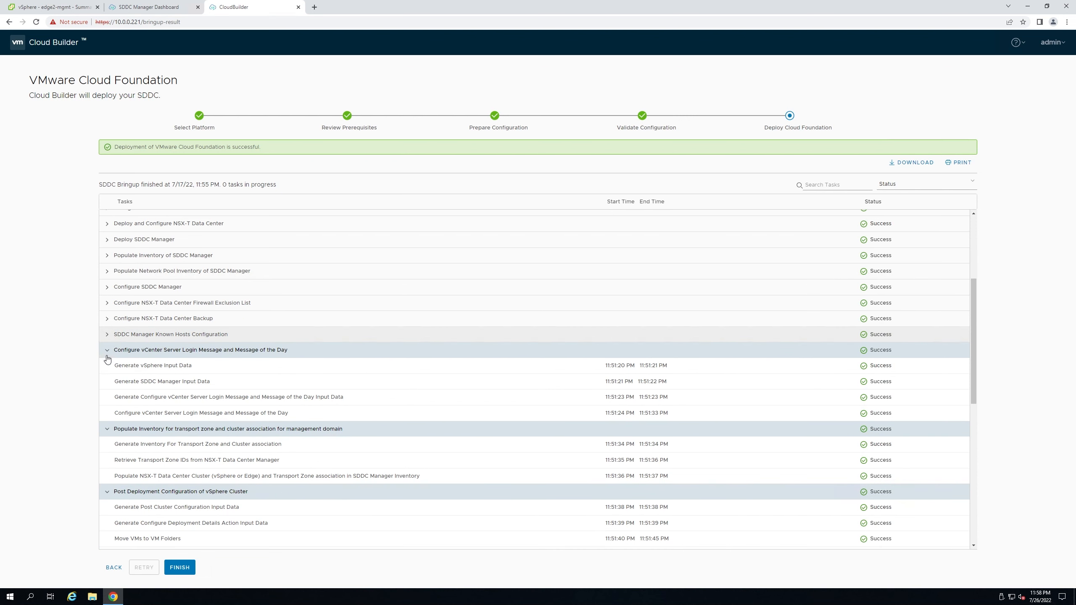
pyautogui.click(106, 350)
pyautogui.click(107, 366)
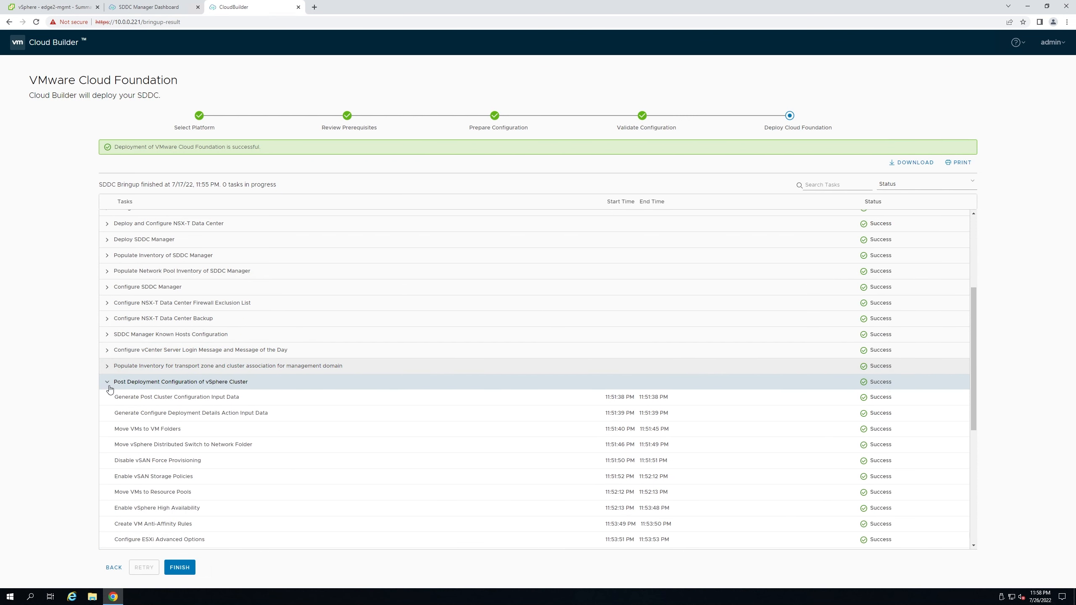
pyautogui.click(107, 382)
pyautogui.click(107, 406)
pyautogui.click(104, 424)
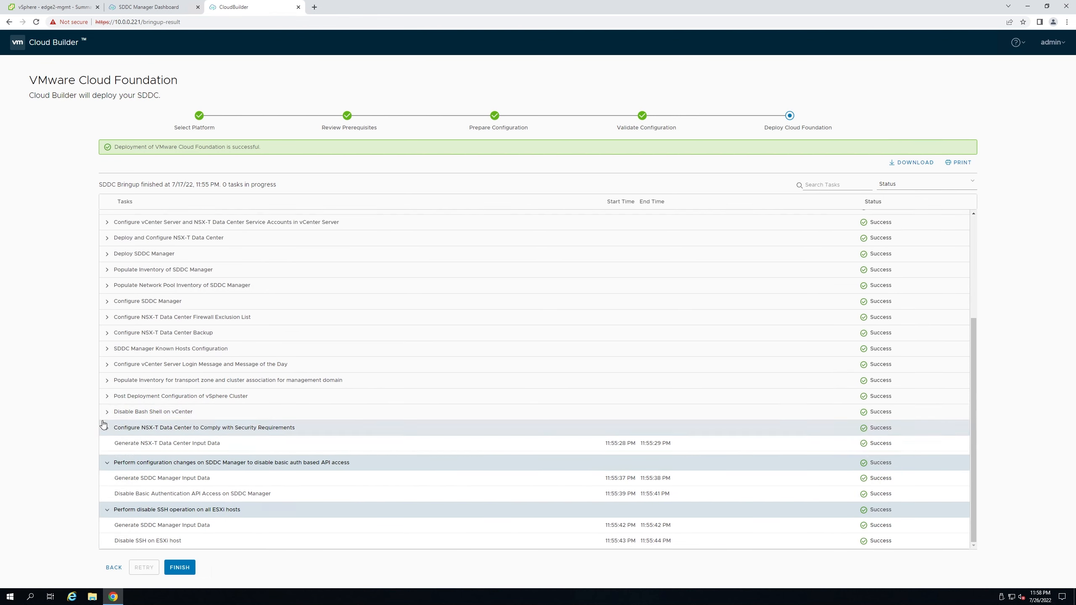
pyautogui.click(105, 427)
pyautogui.click(106, 463)
pyautogui.click(107, 510)
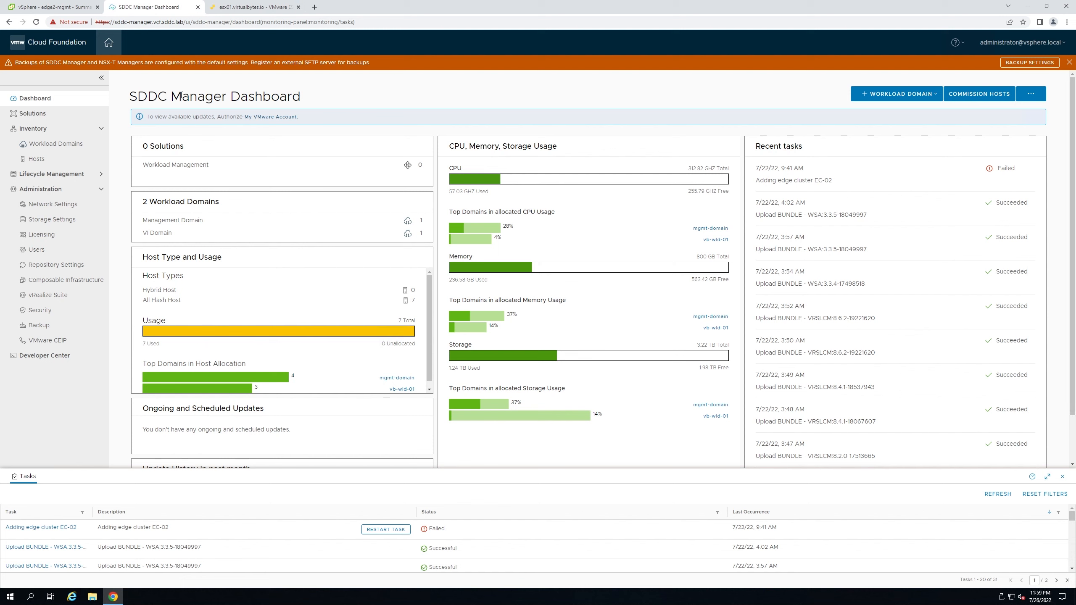
pyautogui.moveTo(128, 98); pyautogui.dragTo(231, 101)
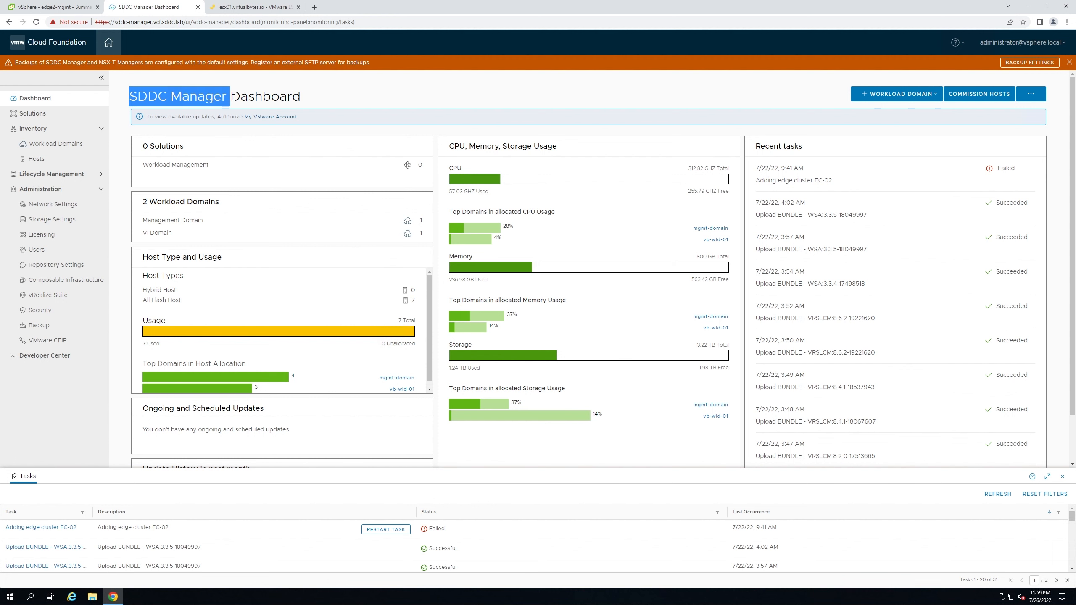
pyautogui.scroll(-1, 393, 178)
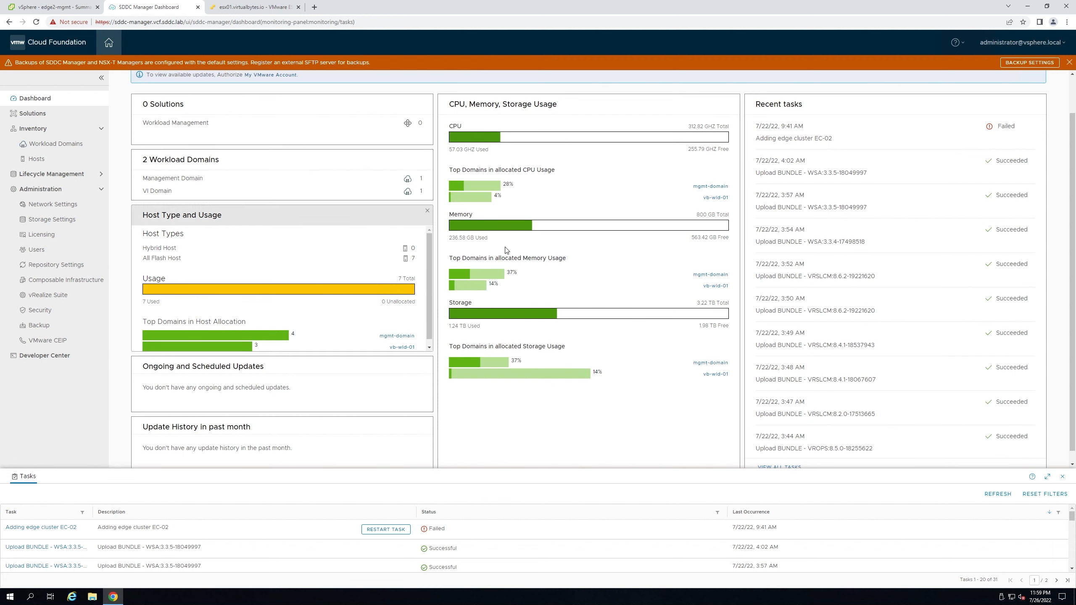
pyautogui.scroll(1, 787, 275)
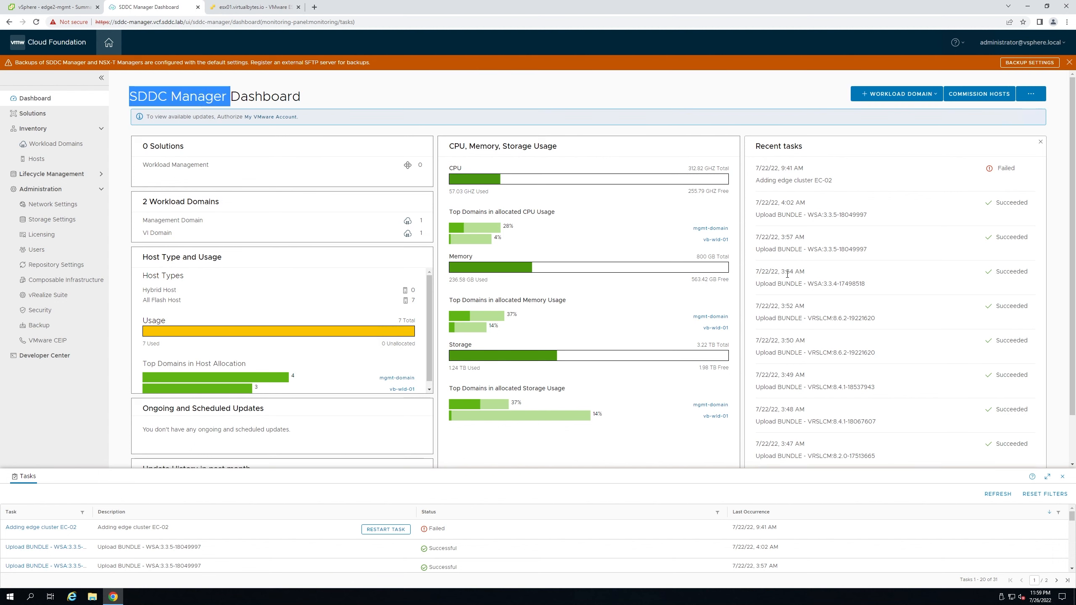
pyautogui.moveTo(455, 243)
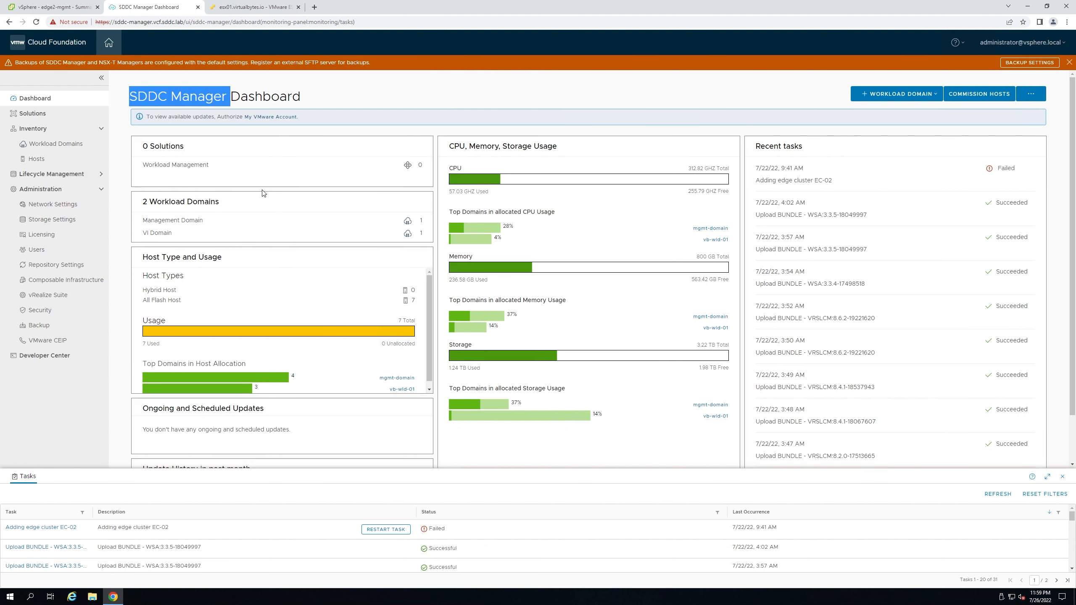
pyautogui.moveTo(214, 168); pyautogui.dragTo(143, 165)
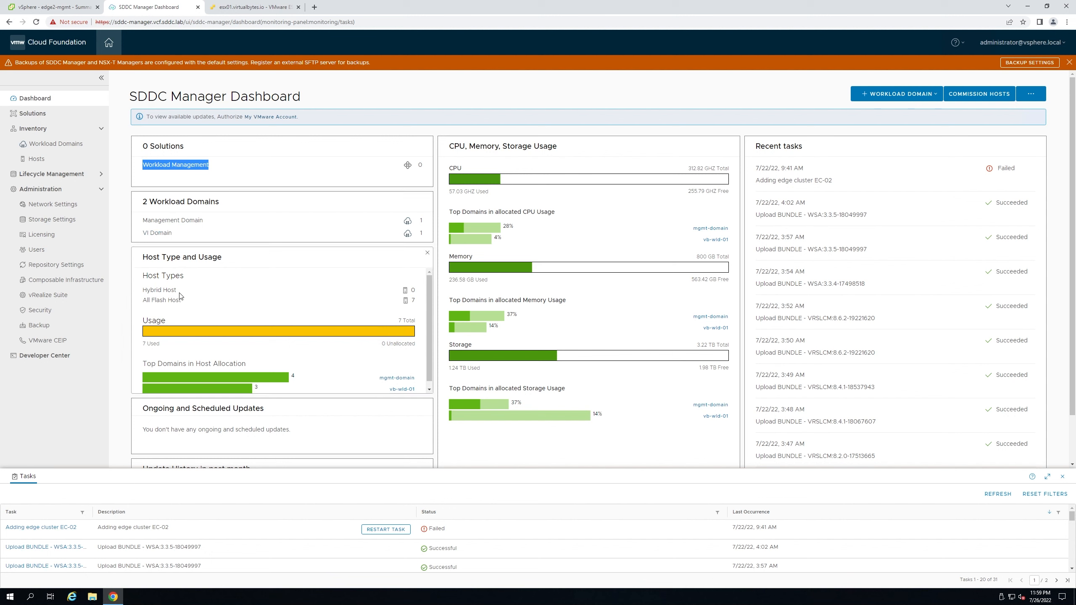
pyautogui.moveTo(177, 291); pyautogui.dragTo(136, 293)
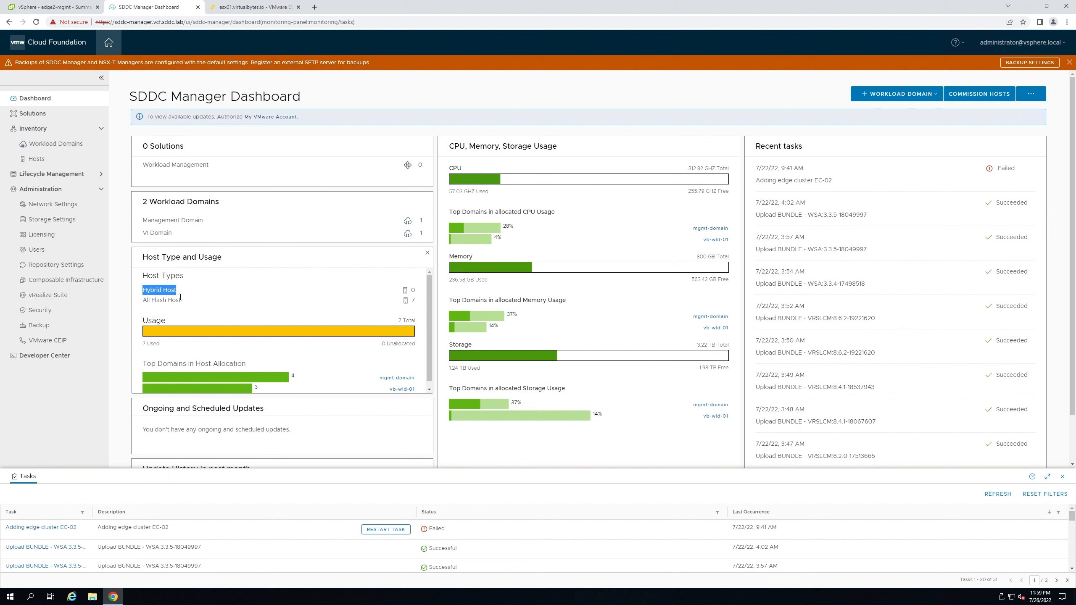
pyautogui.doubleClick(413, 290)
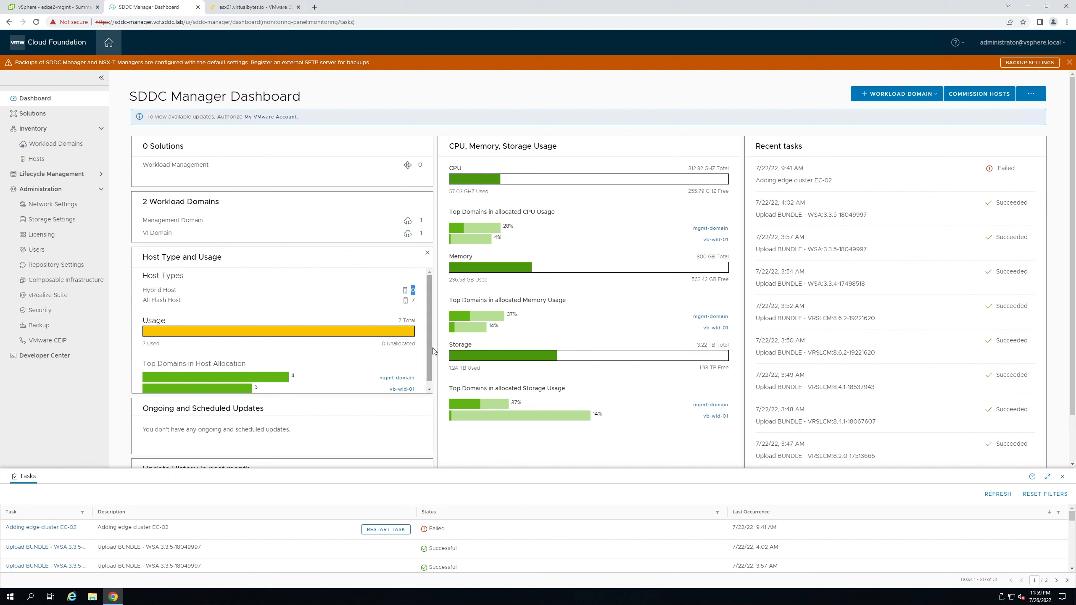
pyautogui.moveTo(195, 300); pyautogui.dragTo(144, 300)
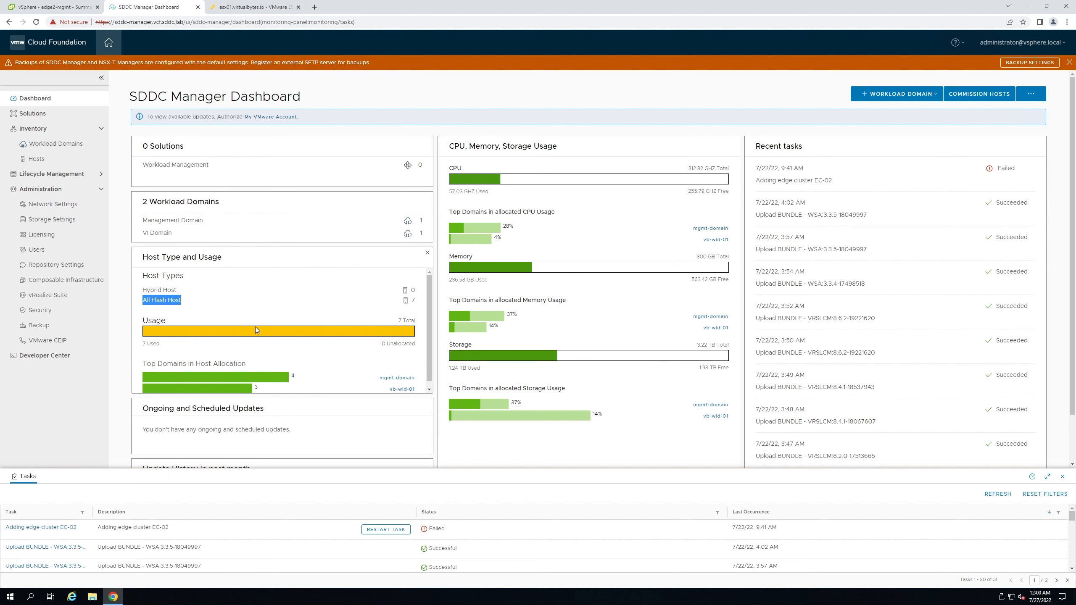
pyautogui.scroll(-3, 241, 327)
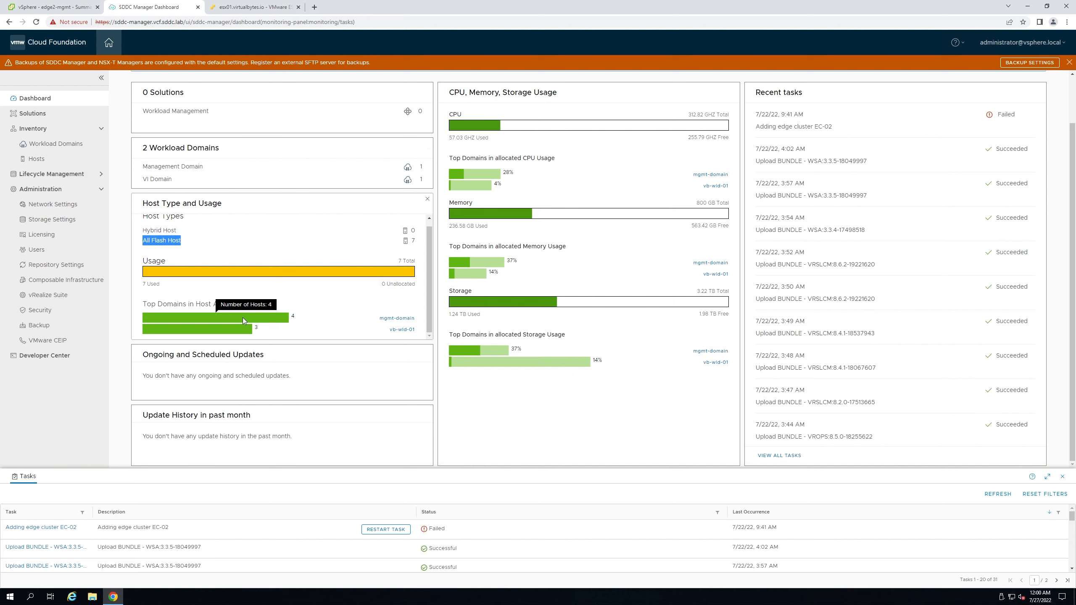
pyautogui.scroll(2, 452, 343)
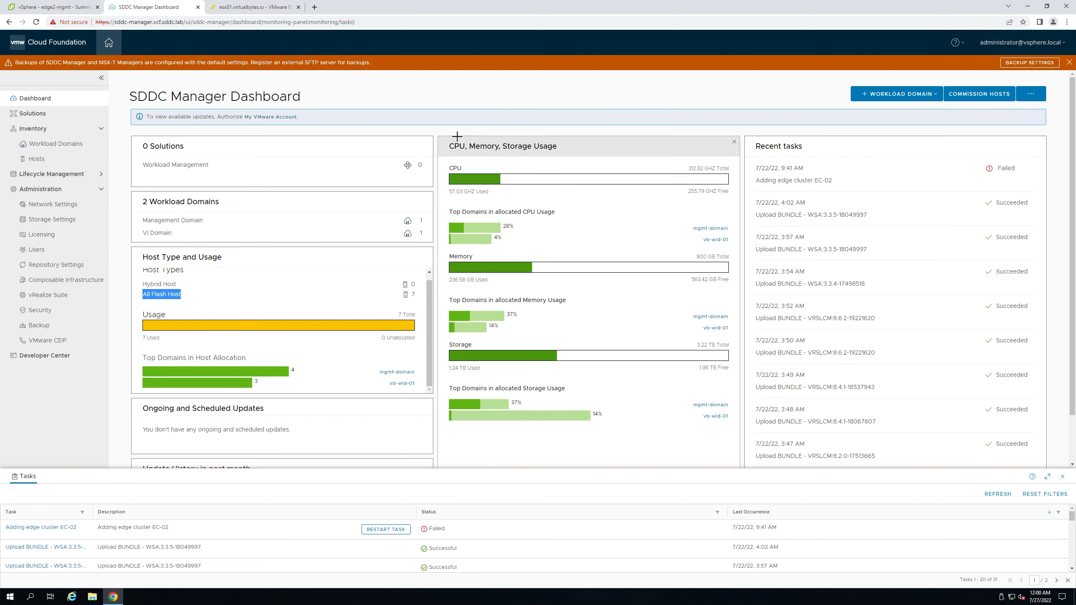
pyautogui.moveTo(457, 136); pyautogui.dragTo(456, 166)
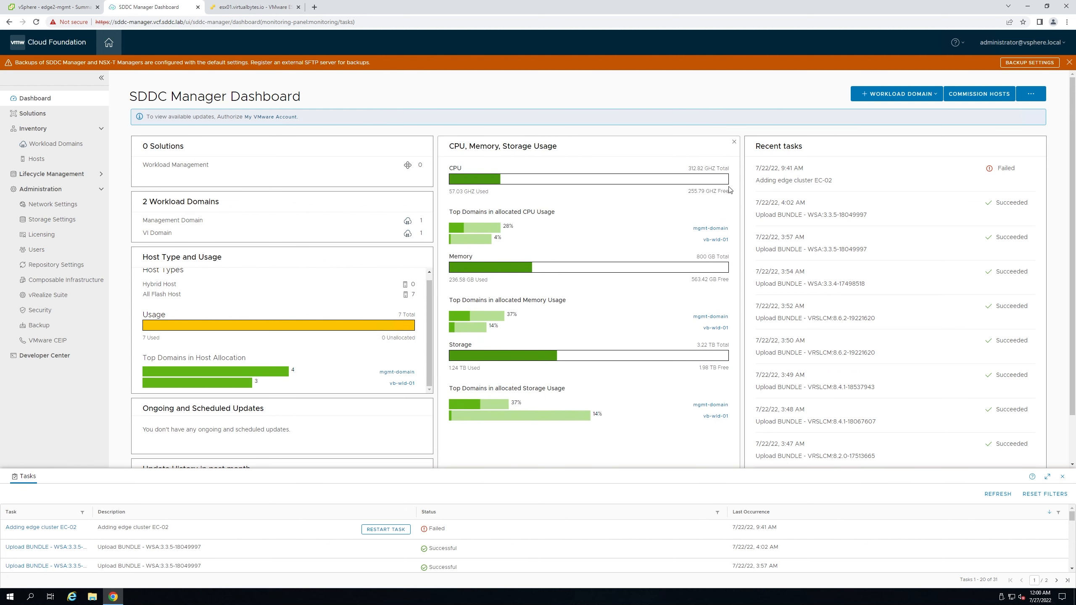
pyautogui.moveTo(688, 191); pyautogui.dragTo(729, 195)
pyautogui.moveTo(459, 228)
pyautogui.moveTo(697, 257); pyautogui.dragTo(730, 257)
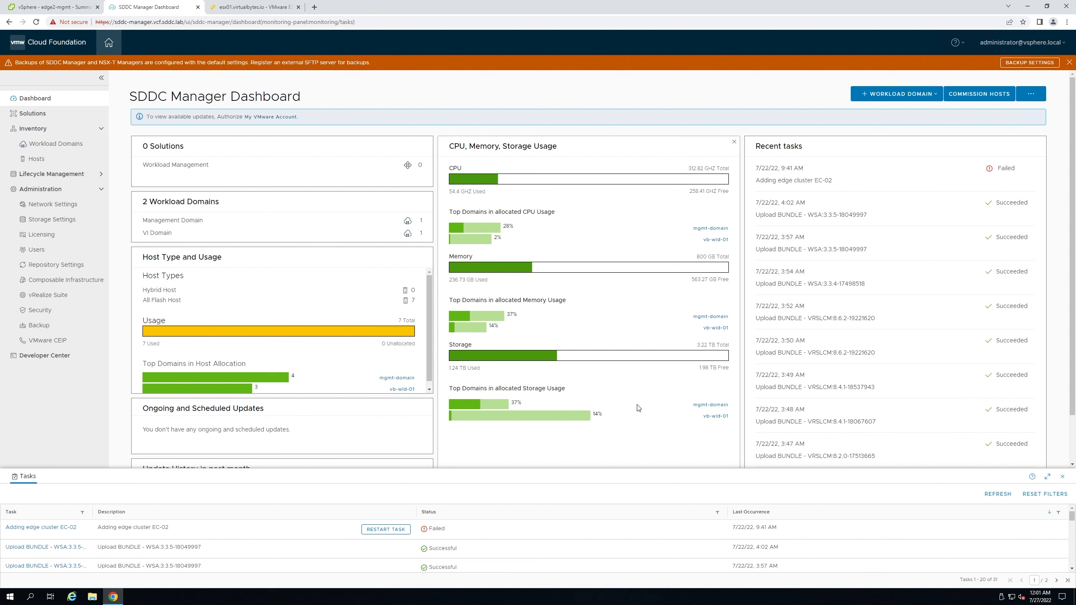
pyautogui.scroll(-1, 514, 397)
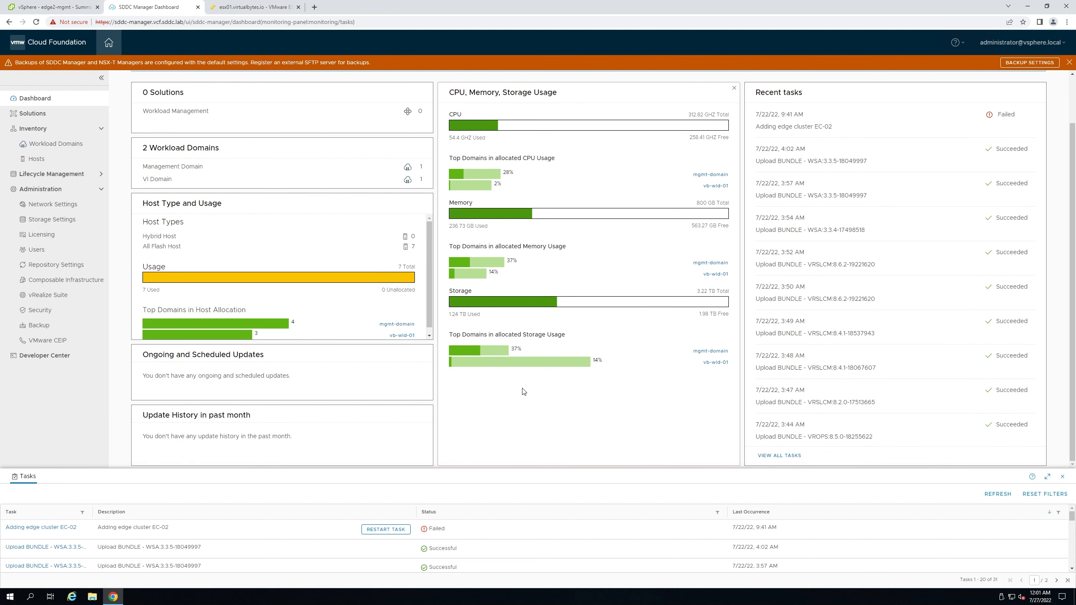
pyautogui.scroll(1, 533, 392)
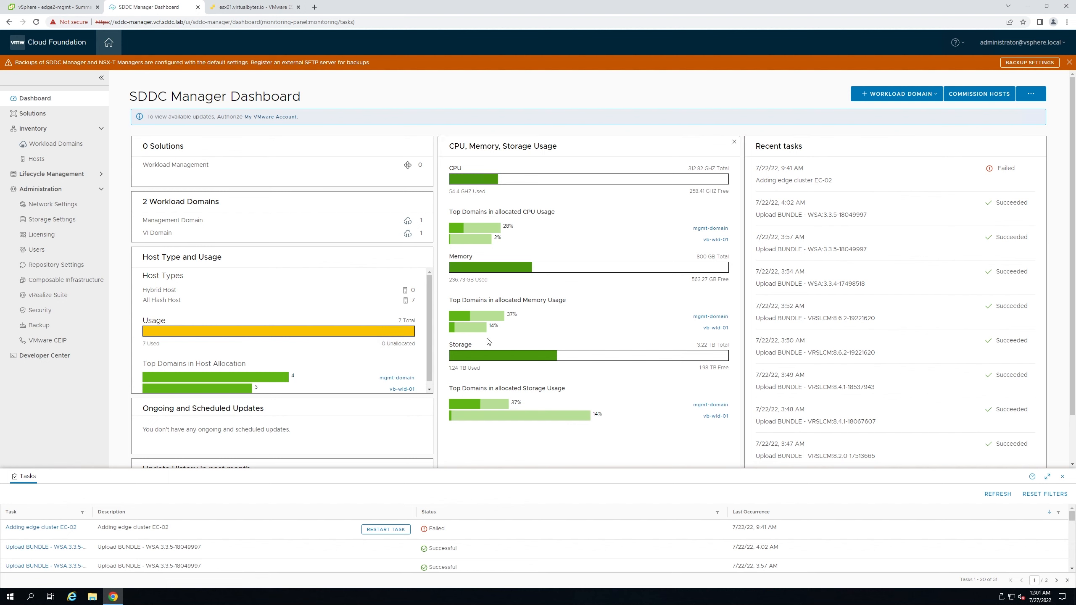
pyautogui.click(48, 113)
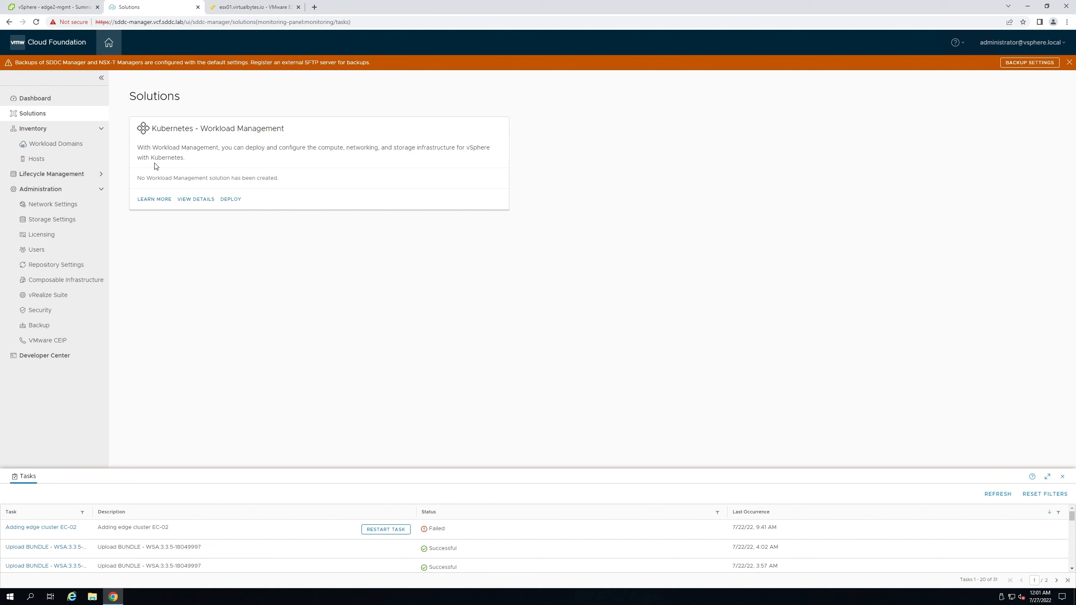
# - Start a Workload Management deployment with all prerequisites ticked, trying mgmt-domain then vb-wld-01
pyautogui.click(228, 199)
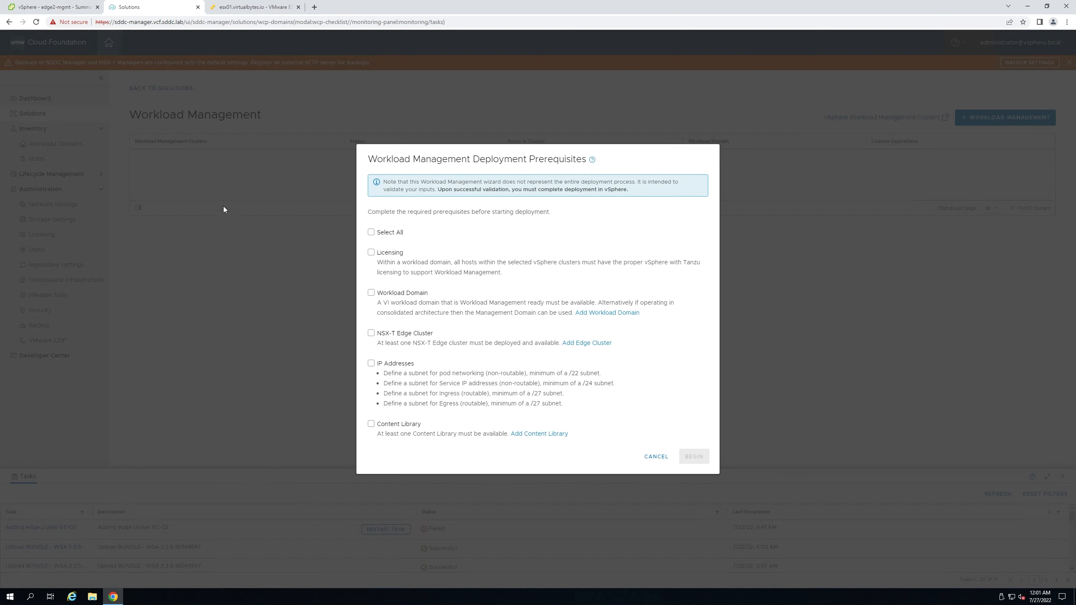
pyautogui.click(371, 232)
pyautogui.click(690, 456)
pyautogui.click(576, 168)
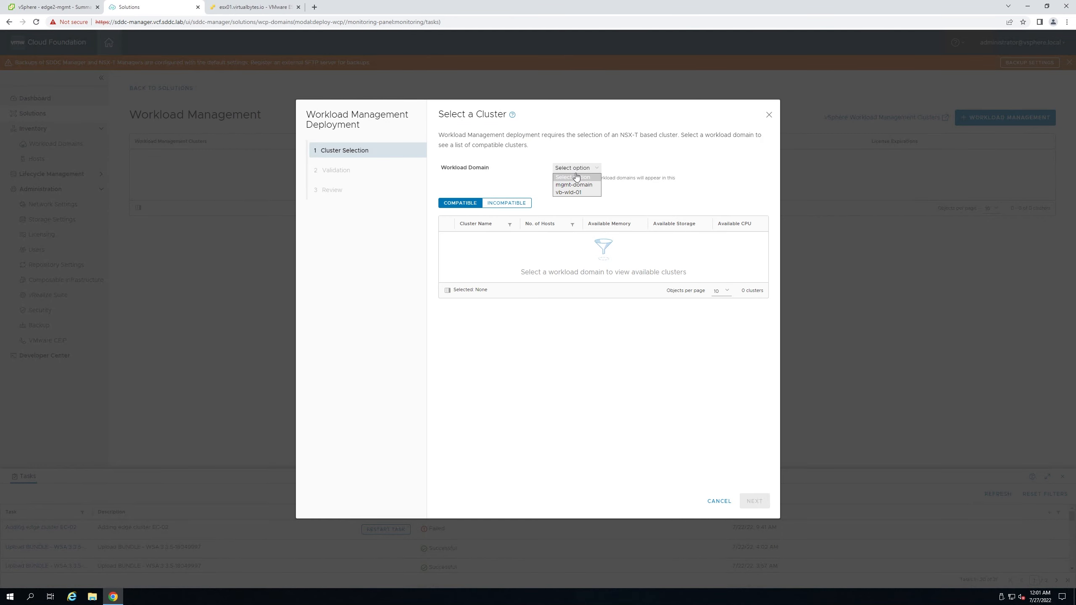
pyautogui.click(578, 183)
pyautogui.click(579, 195)
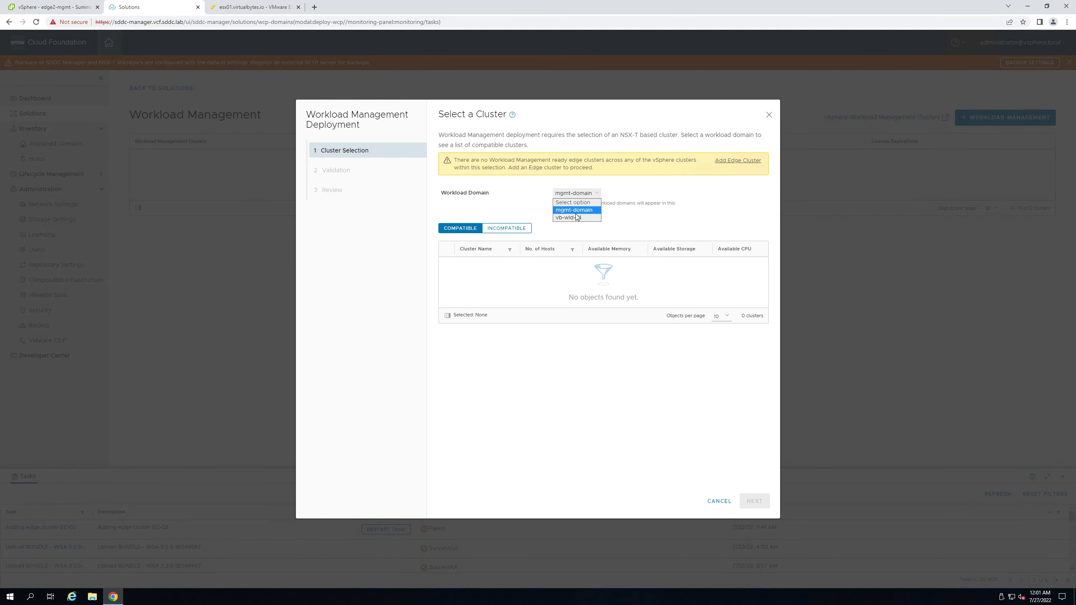
pyautogui.click(578, 221)
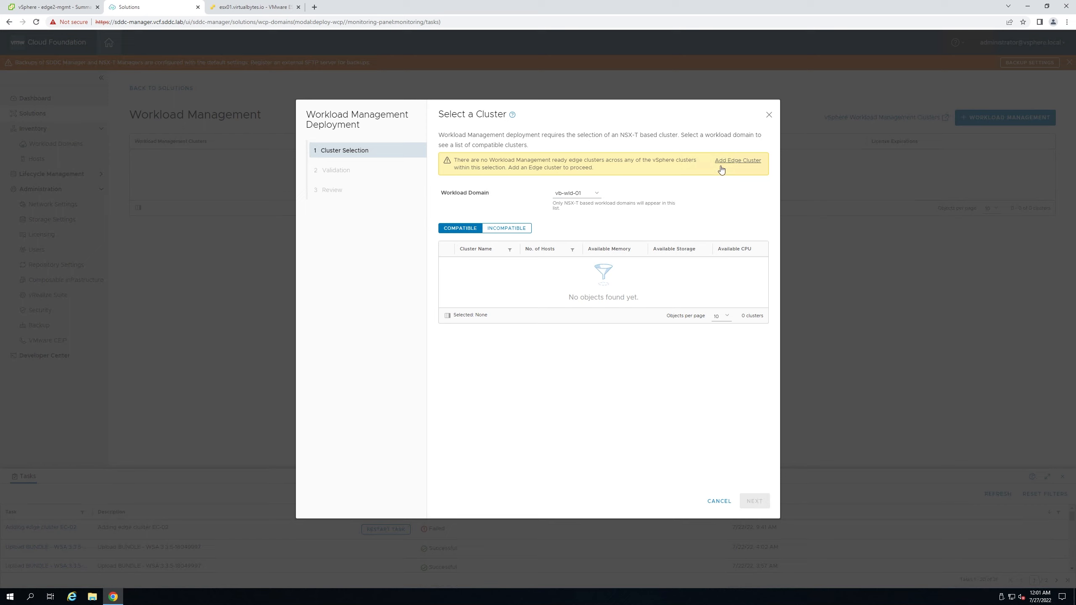
# - Switch back to mgmt-domain, check the incompatible clusters, then cancel and confirm leaving the wizard
pyautogui.click(579, 193)
pyautogui.click(583, 212)
pyautogui.click(506, 230)
pyautogui.click(466, 229)
pyautogui.click(717, 502)
pyautogui.click(577, 79)
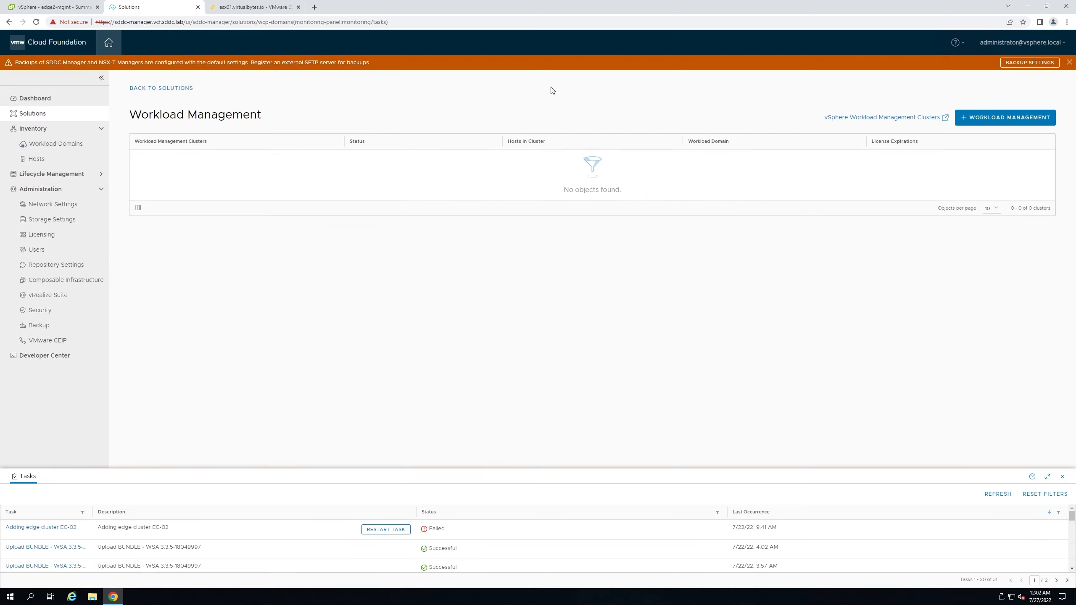
# - Open mgmt-domain's Services and Update/Patches views and start an upgrade precheck
pyautogui.click(65, 148)
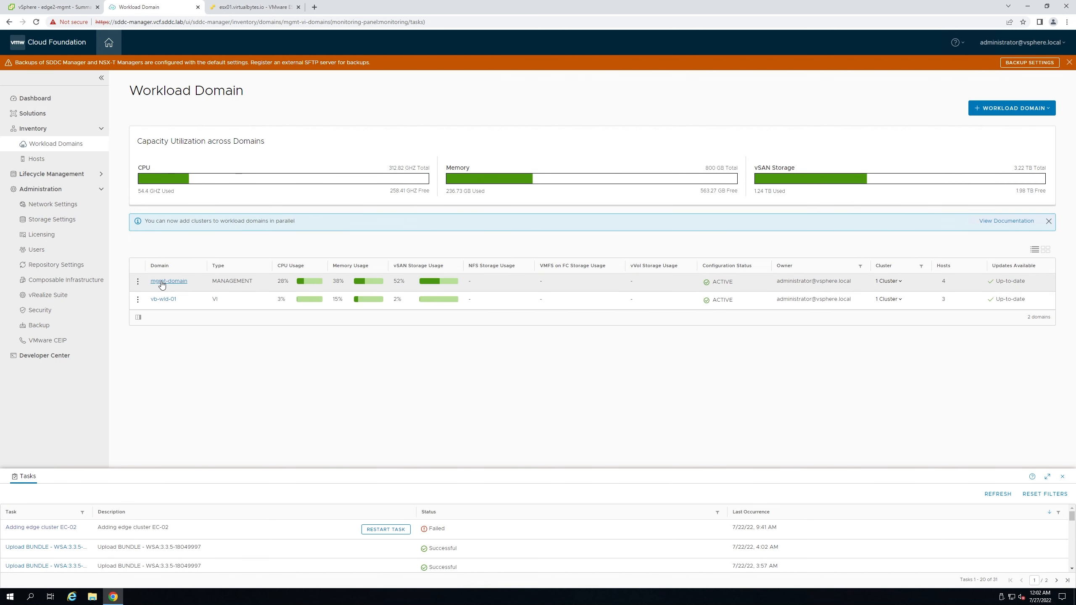
pyautogui.click(163, 281)
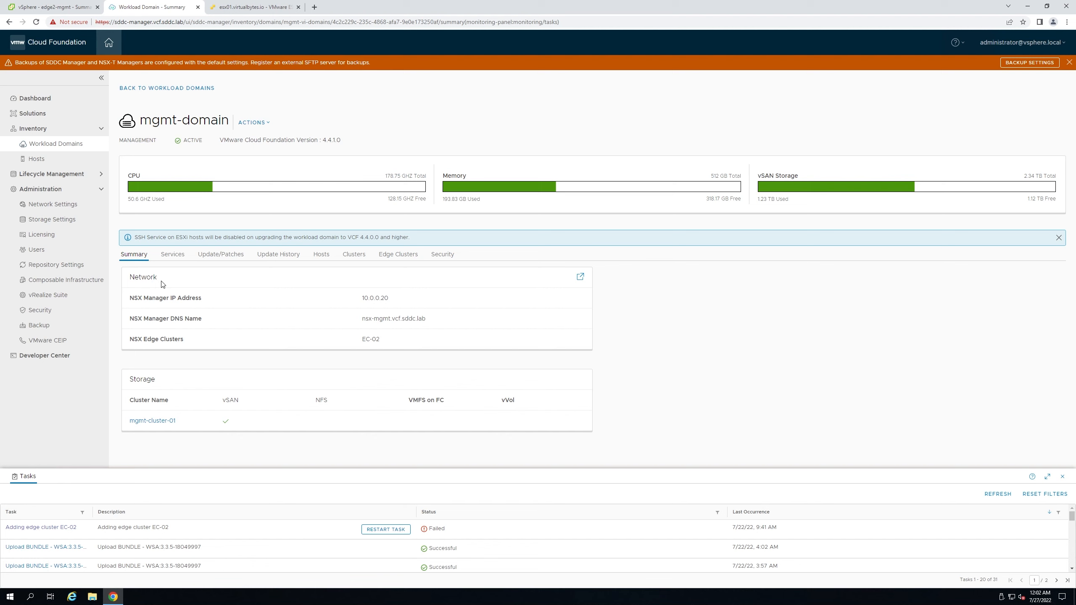
pyautogui.click(172, 254)
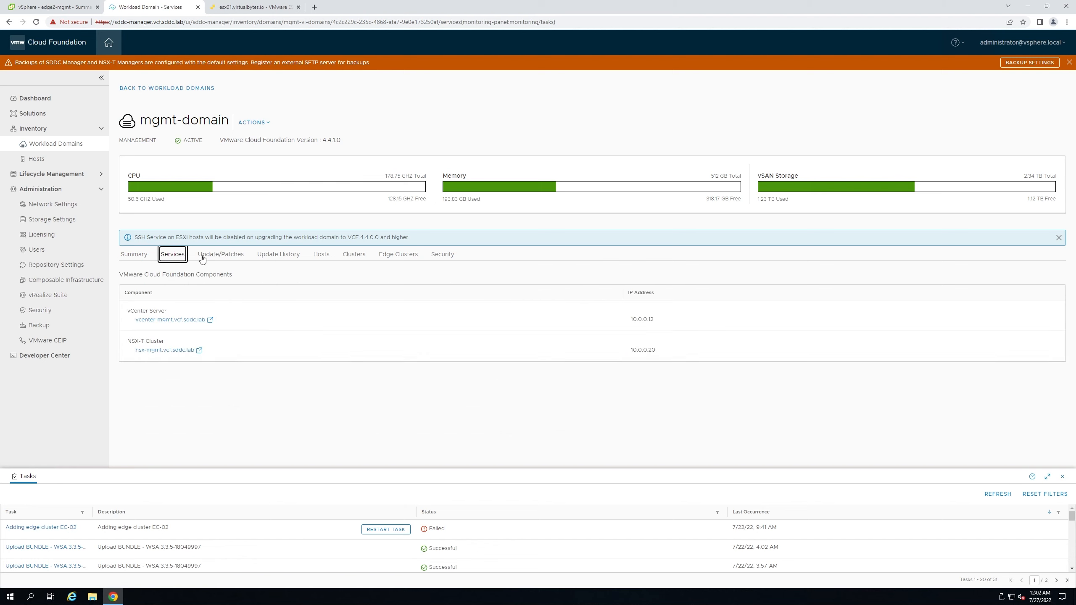
pyautogui.click(220, 255)
pyautogui.scroll(-4, 260, 377)
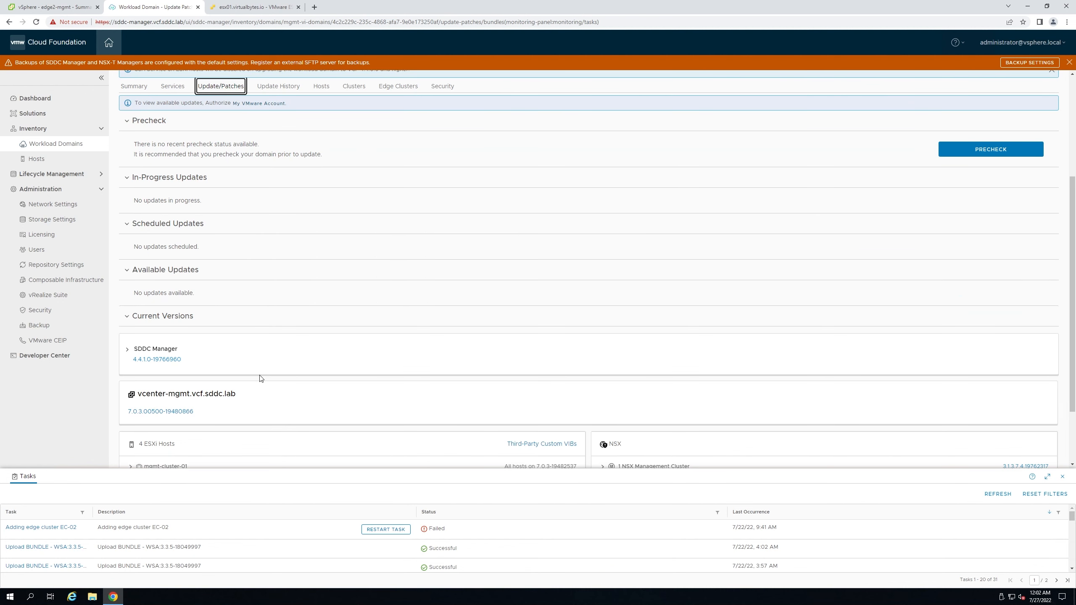
pyautogui.scroll(2, 260, 379)
pyautogui.click(974, 233)
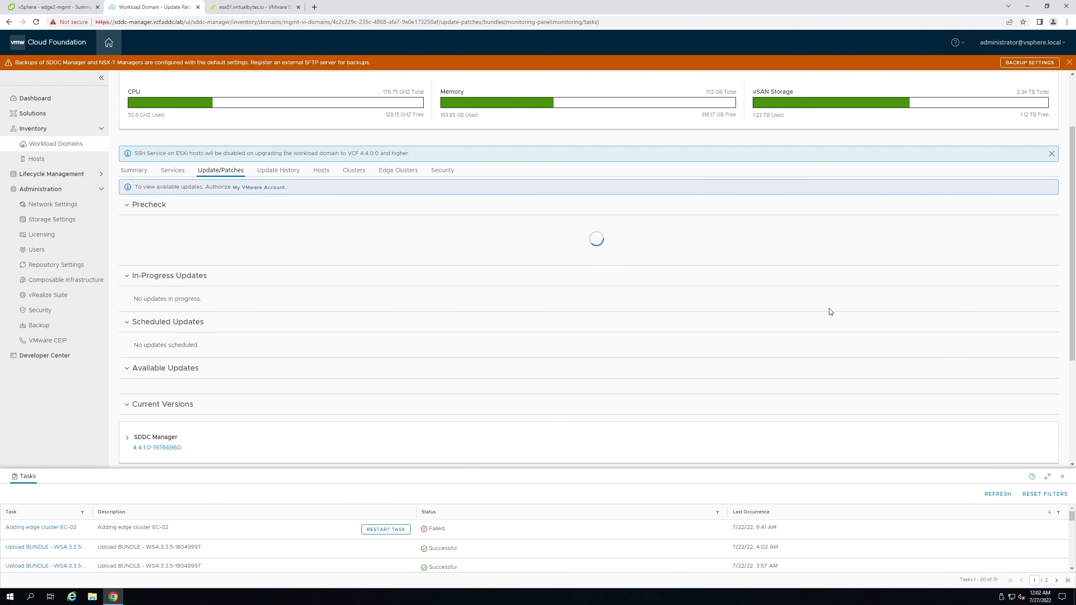
# - Check mgmt-domain's Update History, showing no updates installed, then list its hosts
pyautogui.scroll(3, 574, 234)
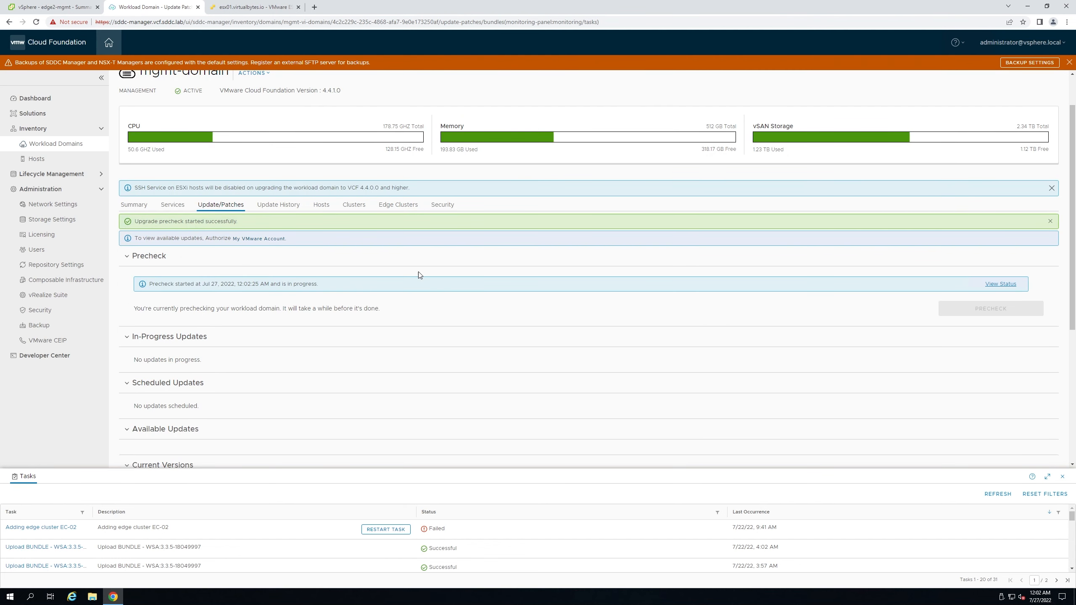
pyautogui.click(278, 205)
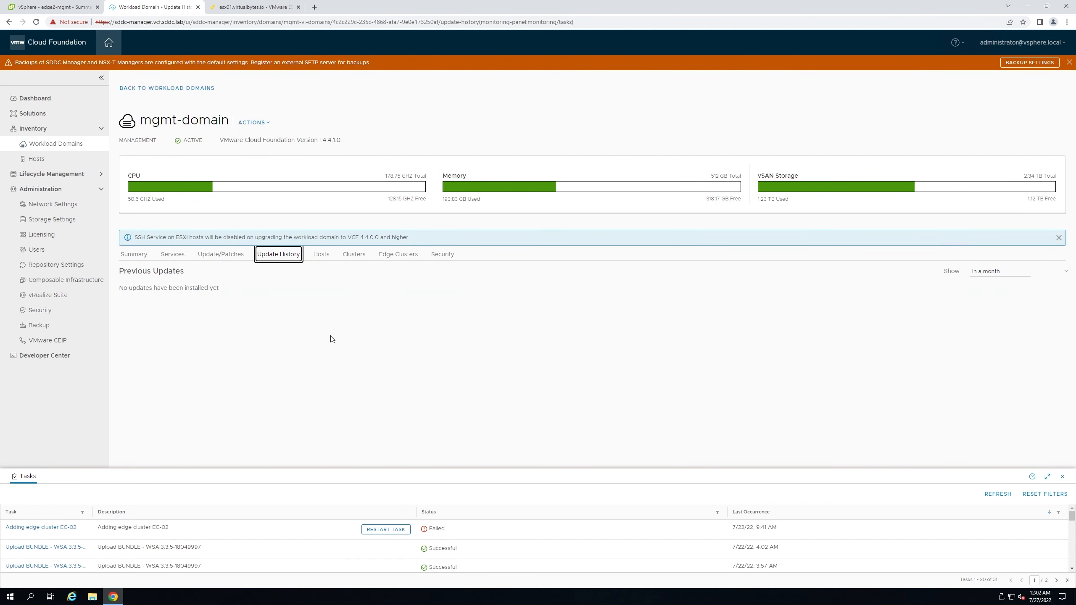
pyautogui.moveTo(224, 289); pyautogui.dragTo(106, 290)
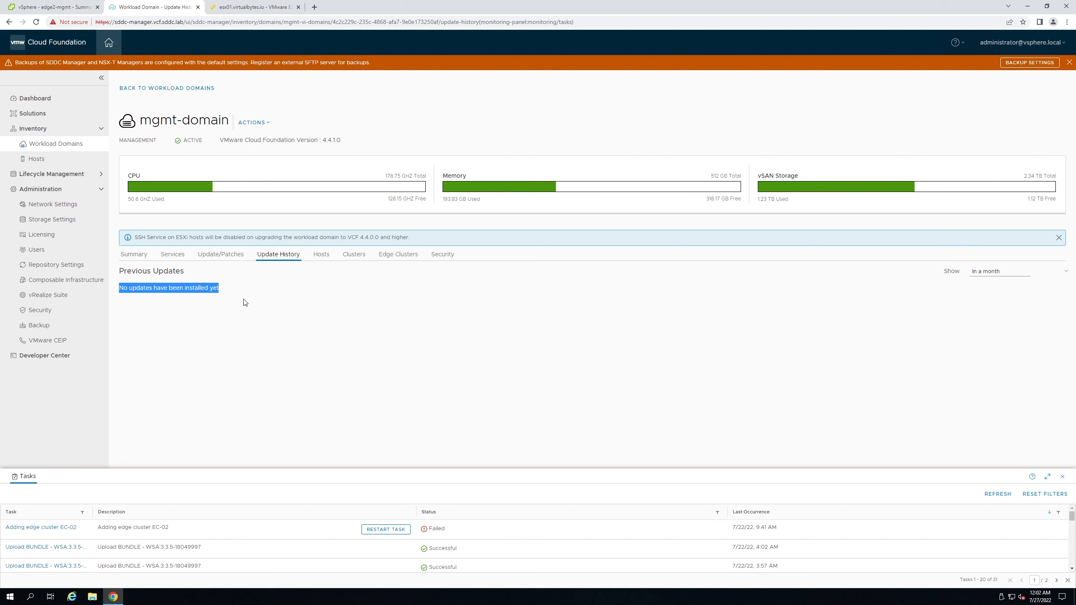
pyautogui.click(320, 256)
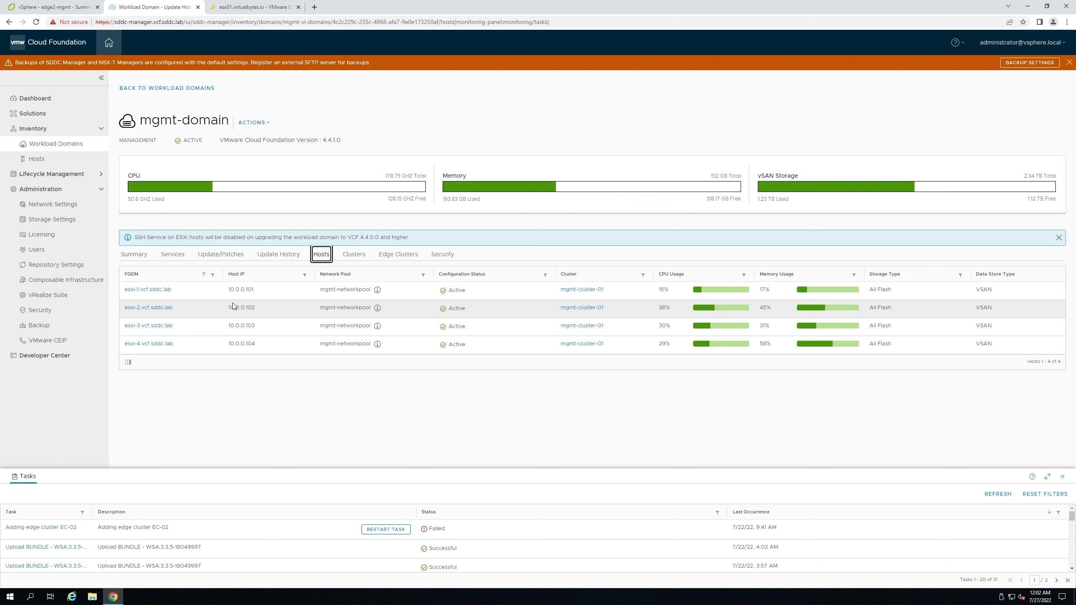
# - Refresh tasks, review mgmt-domain's clusters, check mgmt-cluster-01 in the vSphere Client, then view edge clusters
pyautogui.click(996, 495)
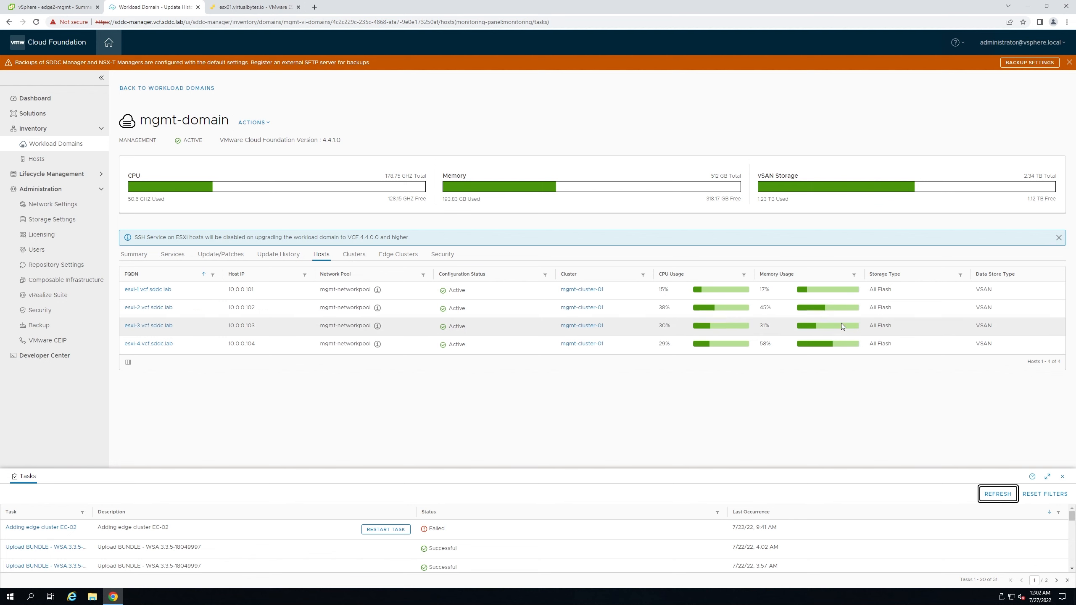
pyautogui.click(359, 256)
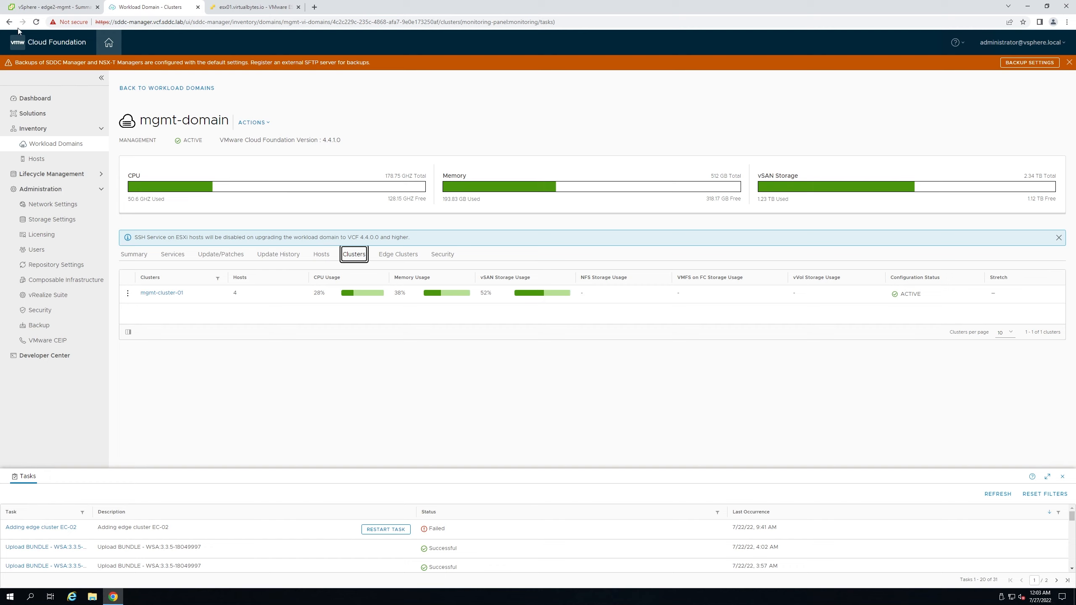
pyautogui.click(51, 7)
pyautogui.click(56, 144)
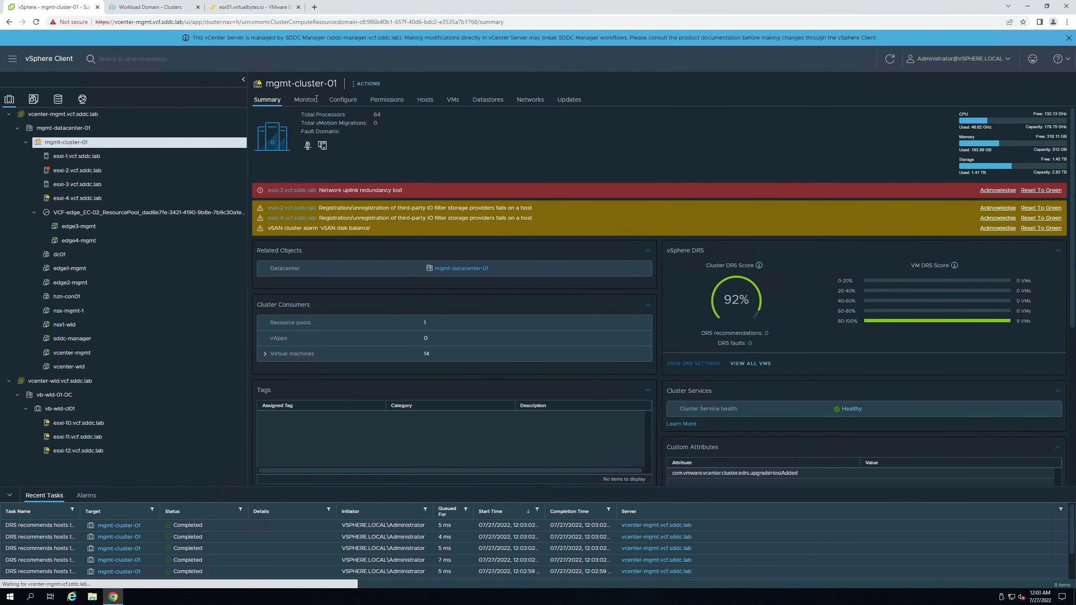
pyautogui.click(129, 8)
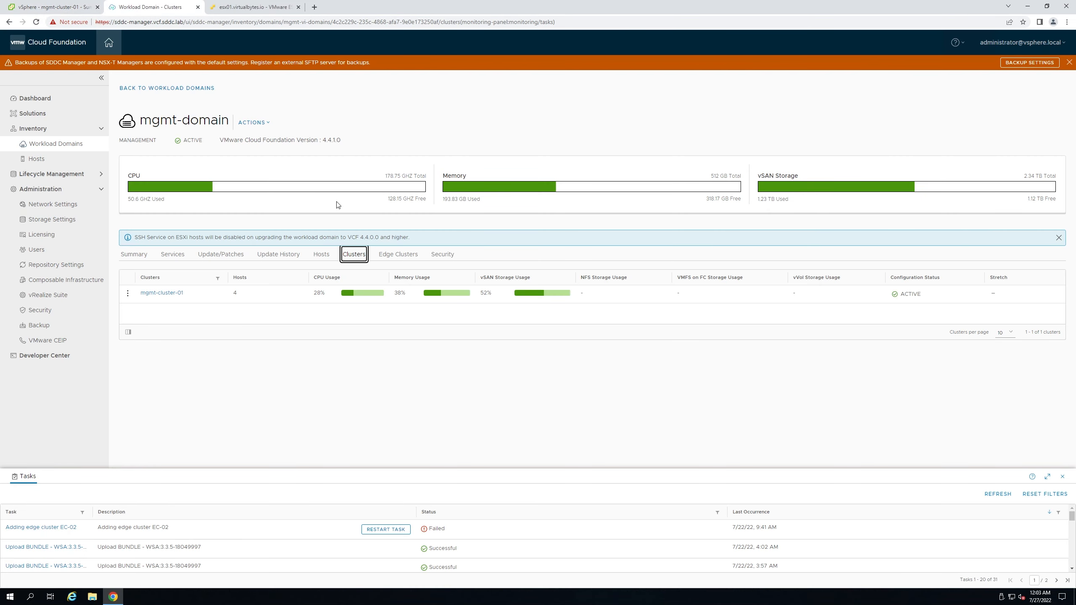
pyautogui.click(398, 254)
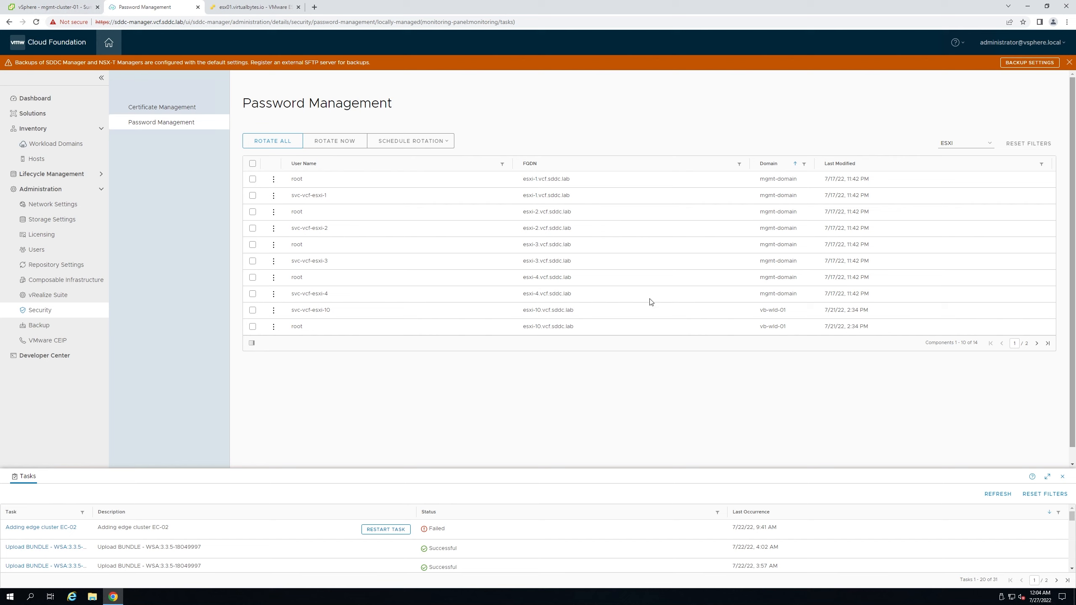
# - Launch PuTTY by searching 'putty' in the Windows Start menu
pyautogui.click(9, 598)
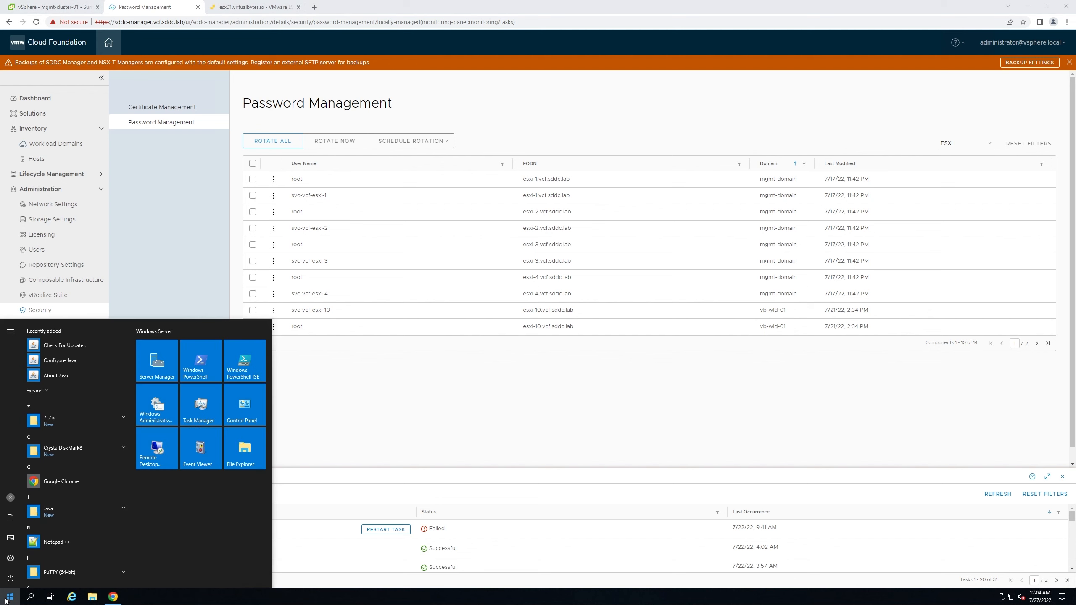
pyautogui.click(6, 601)
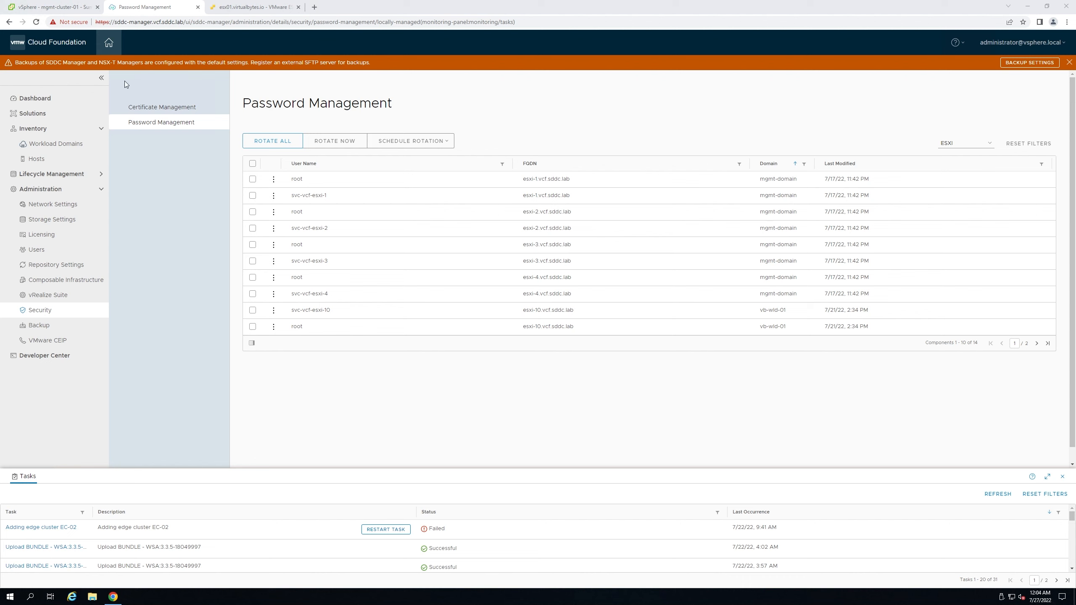
pyautogui.click(8, 598)
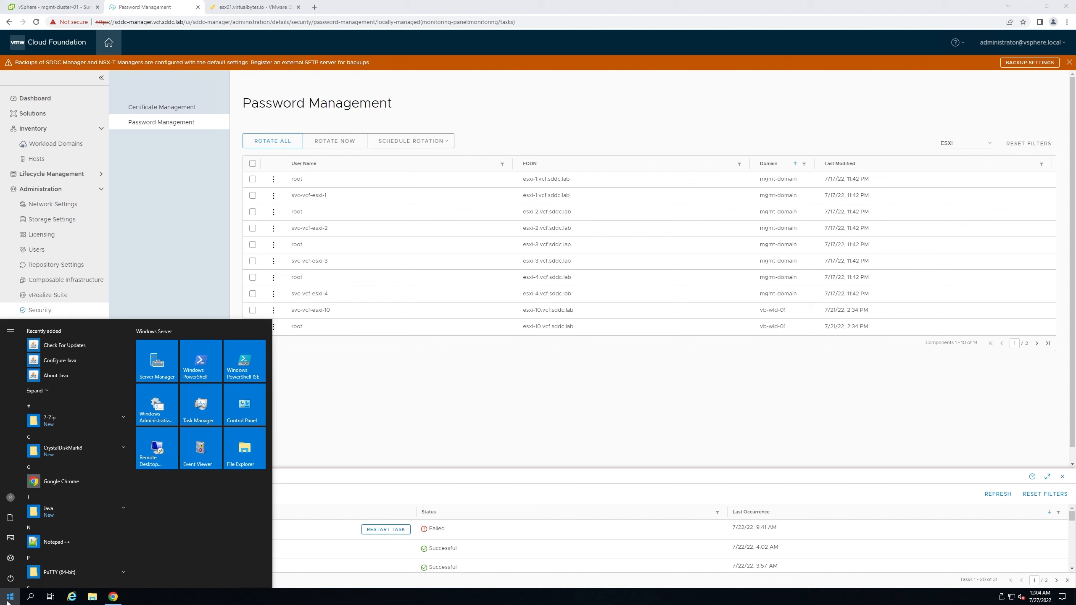
pyautogui.write('putty')
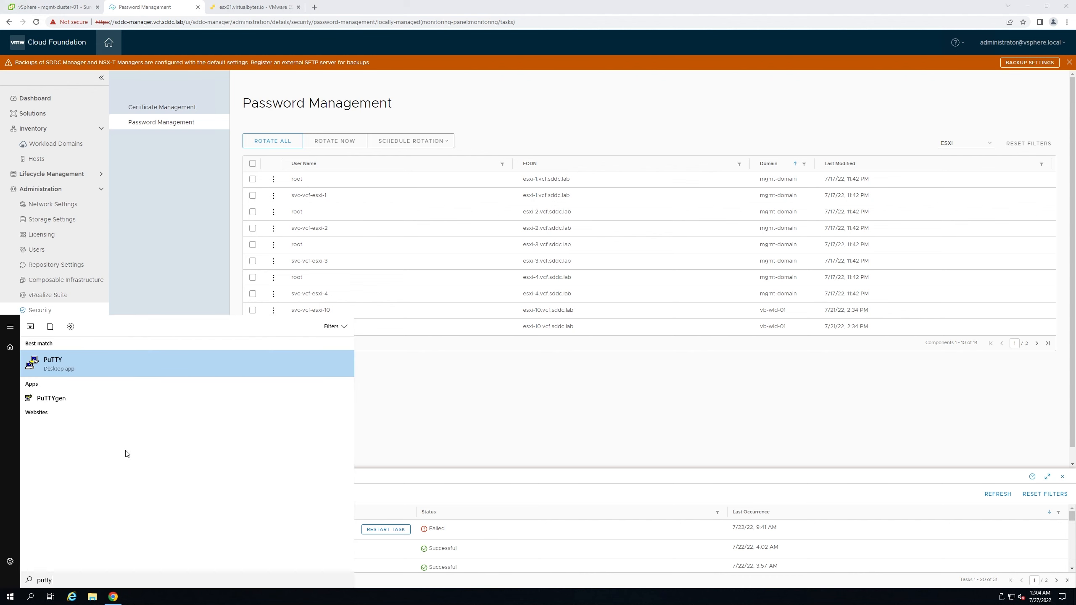
pyautogui.press('Return')
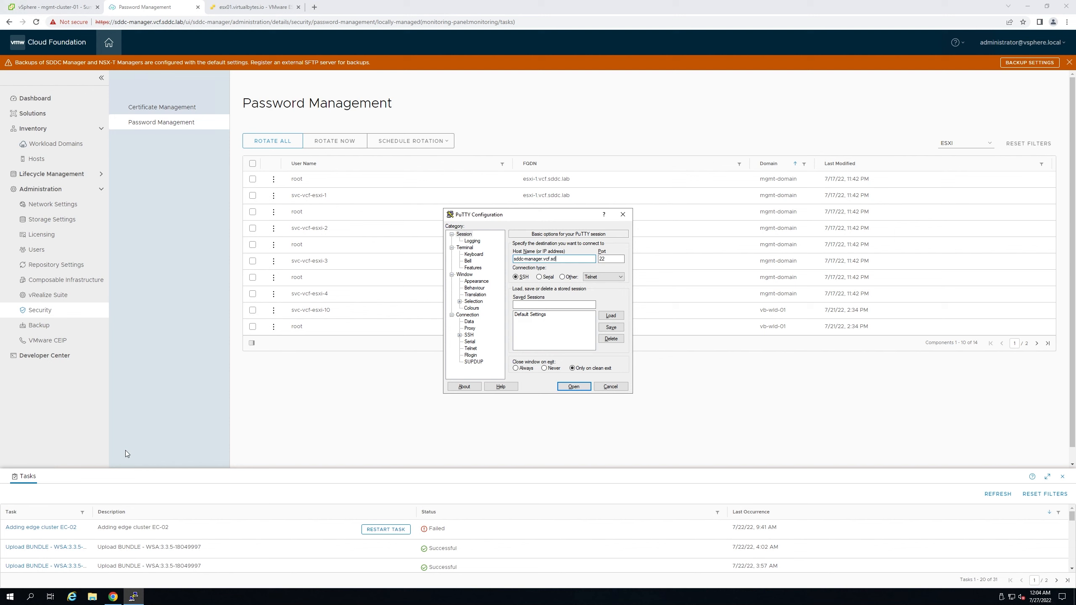
# - Connect over SSH to sddc-manager.vcf.sddc.lab, accept its host key, and enlarge and centre the terminal
pyautogui.write('b')
pyautogui.press('Return')
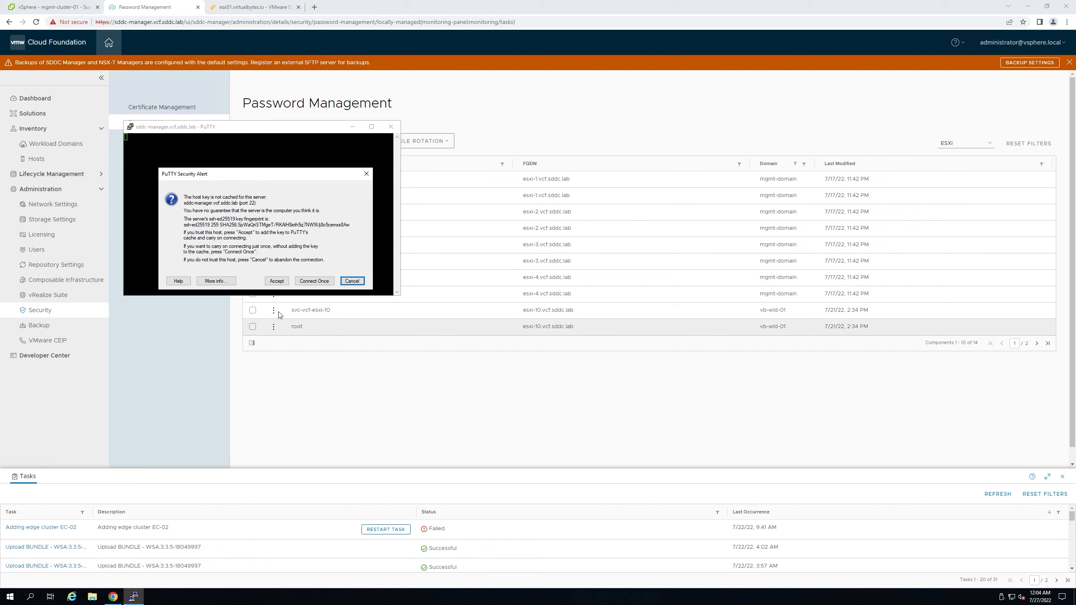
pyautogui.click(276, 281)
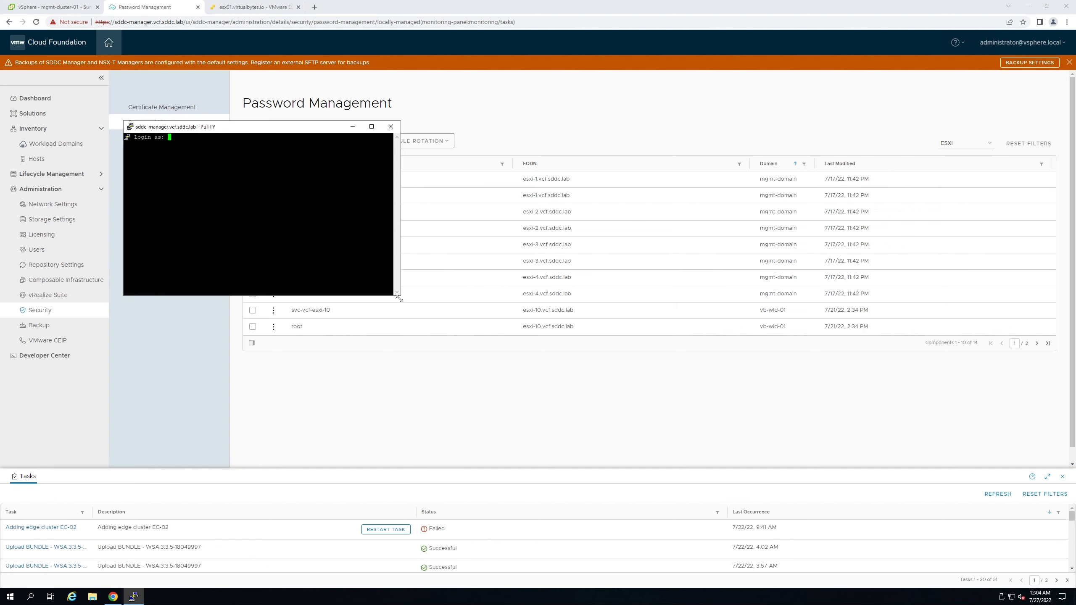
pyautogui.moveTo(400, 295); pyautogui.dragTo(635, 399)
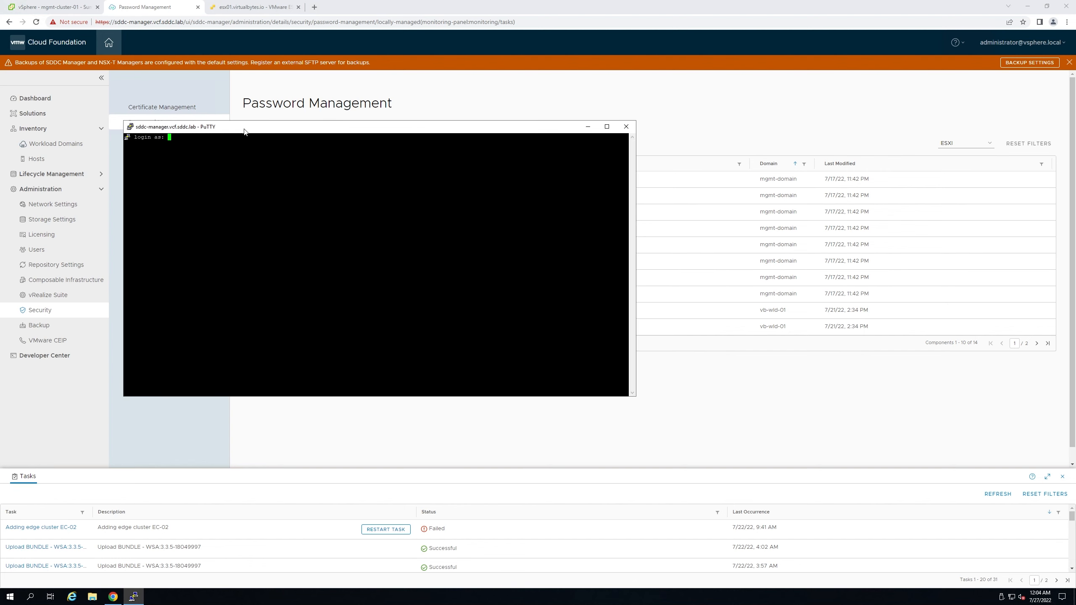
pyautogui.moveTo(244, 129); pyautogui.dragTo(396, 175)
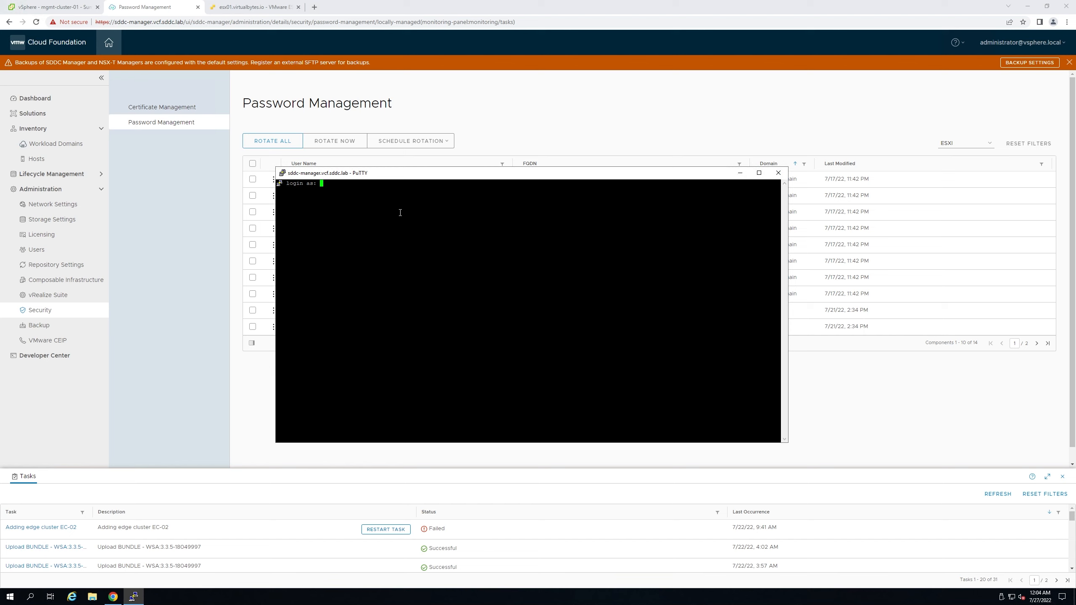
# - Log in to SDDC Manager as vcf and run lookup_passwords
pyautogui.write('vcf')
pyautogui.press('Return')
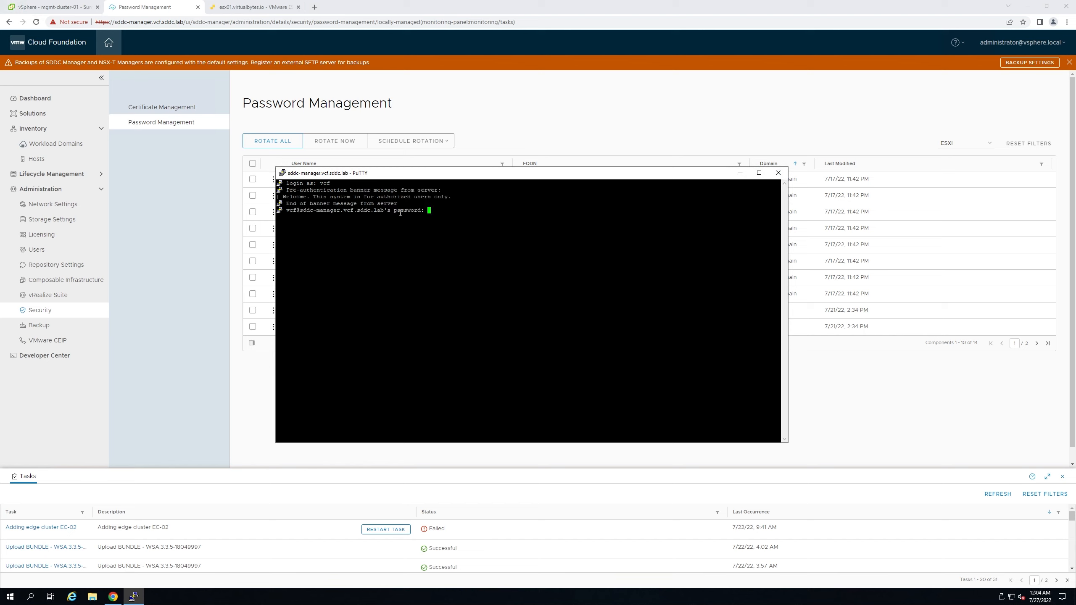
pyautogui.press('Return')
pyautogui.write('lookup_passwords')
pyautogui.press('Return')
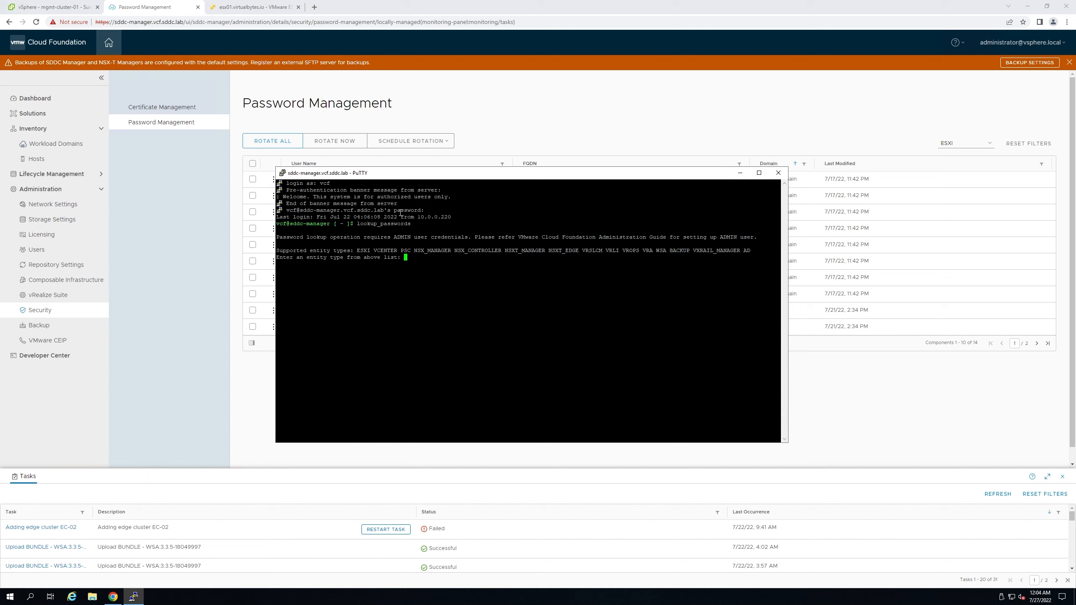
# - Look up NSXT_MANAGER credentials with the admin account, review the six results, then minimize PuTTY
pyautogui.write('NSXT_MANAGER')
pyautogui.press('Return')
pyautogui.press('Return')
pyautogui.press('Return')
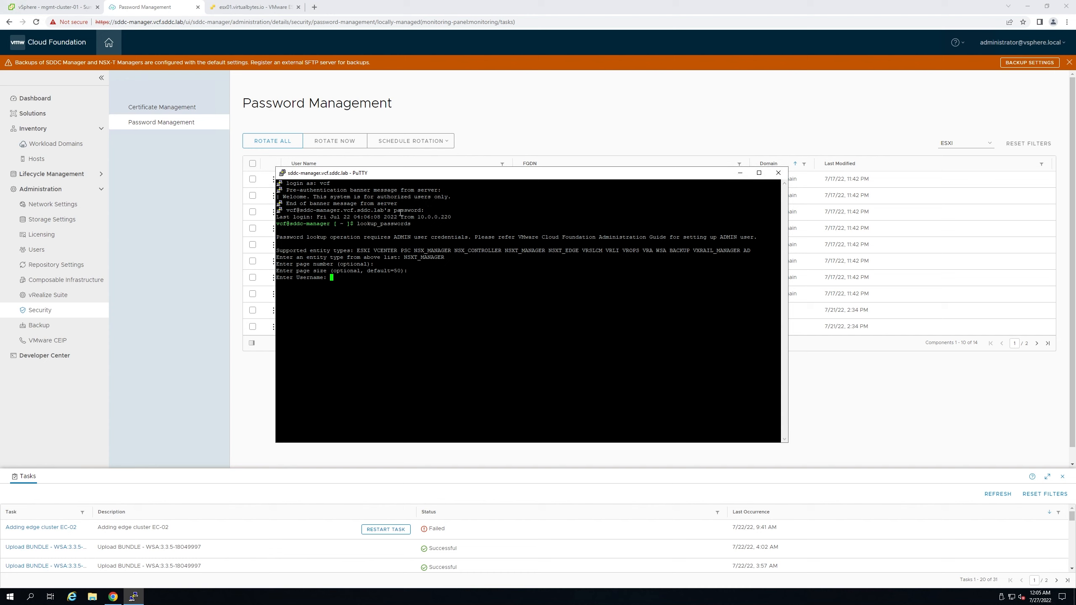
pyautogui.write('administrator@vsphere.local')
pyautogui.press('Return')
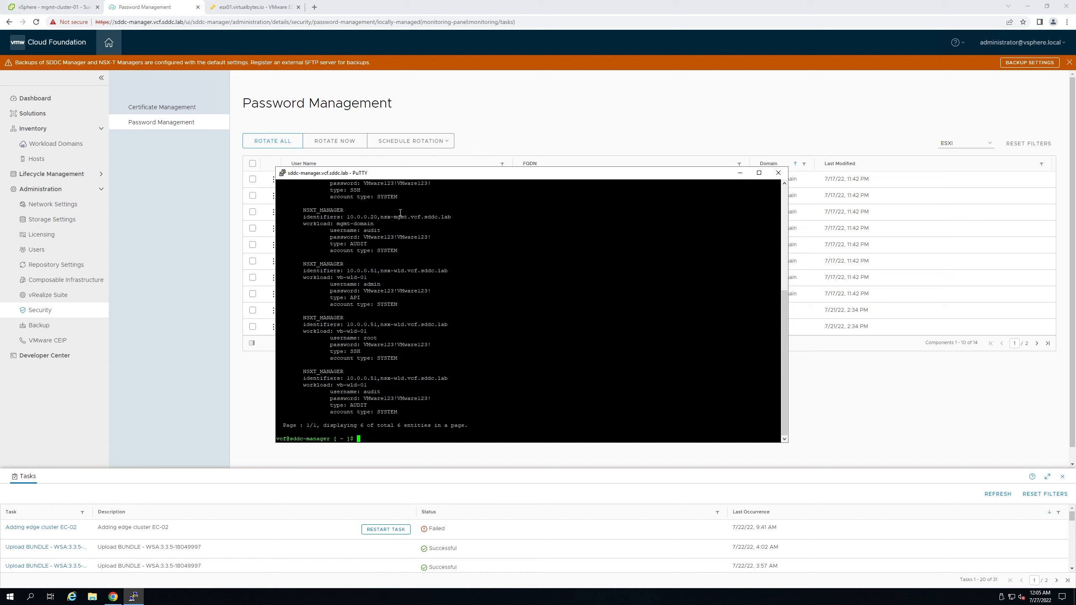
pyautogui.scroll(10, 399, 213)
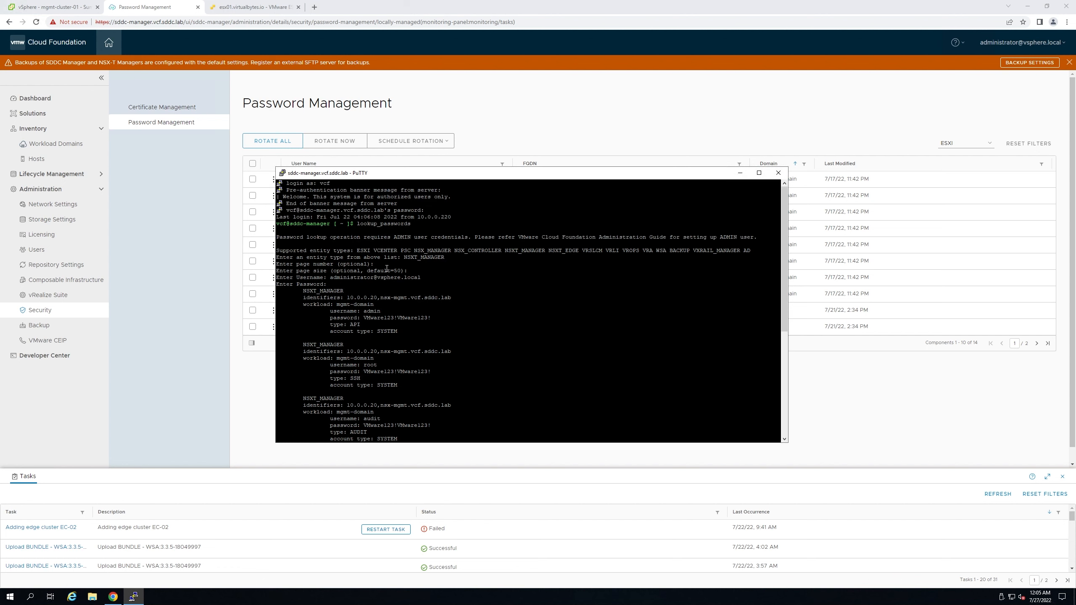
pyautogui.scroll(-7, 392, 272)
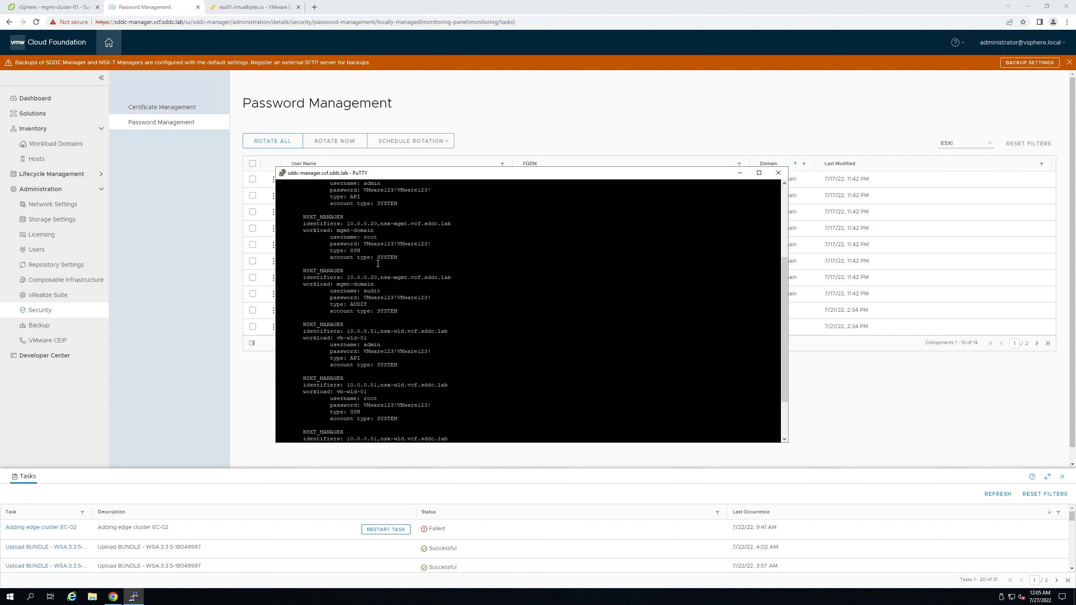
pyautogui.scroll(-3, 383, 269)
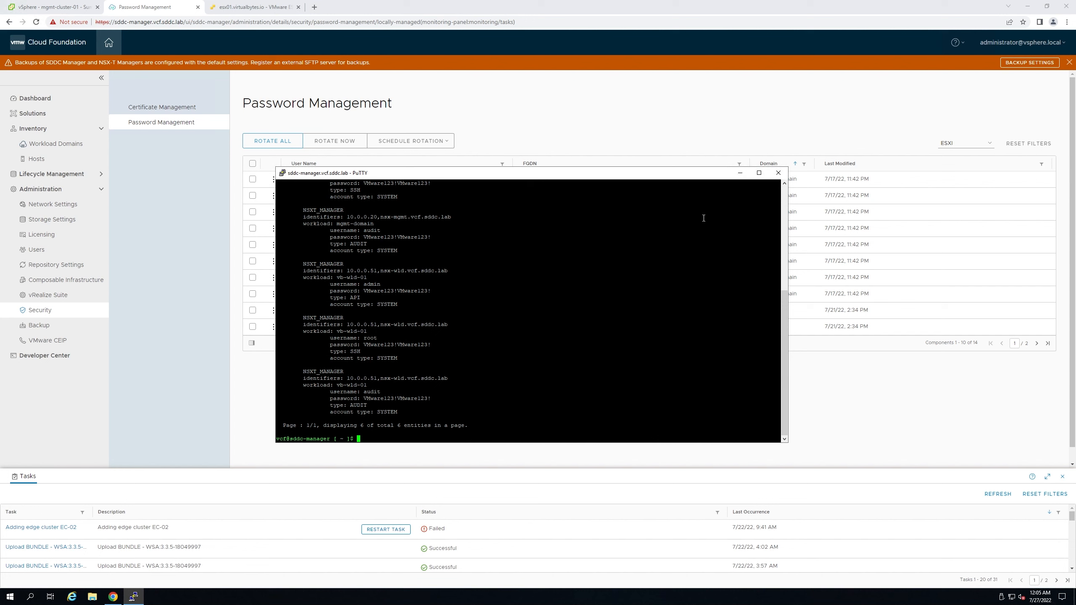
pyautogui.click(740, 172)
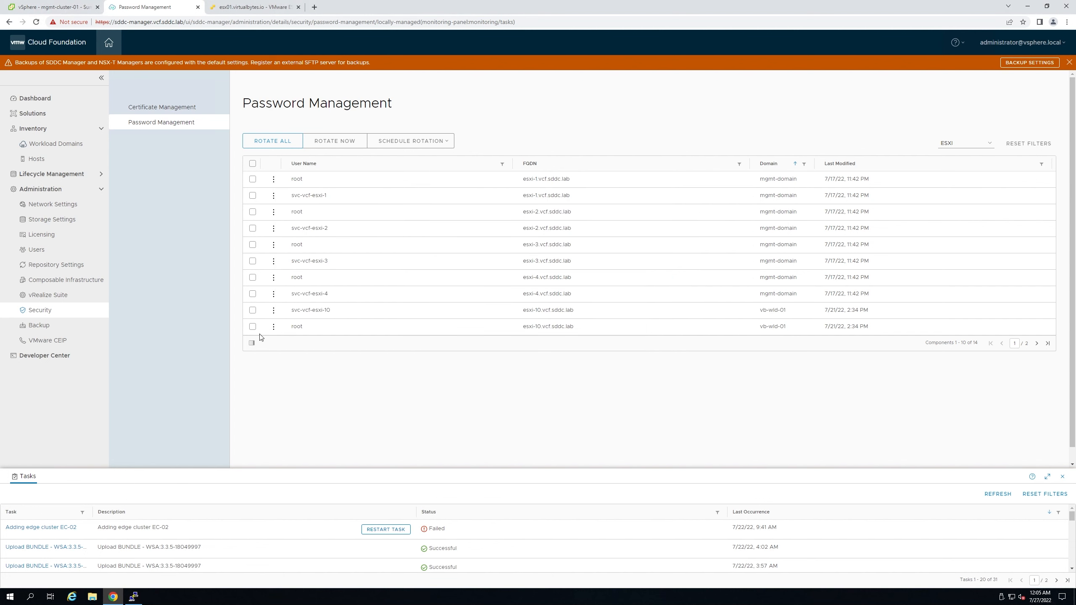
# - Review the Backup status and site settings, then open the Developer Center API Reference Guide
pyautogui.click(39, 324)
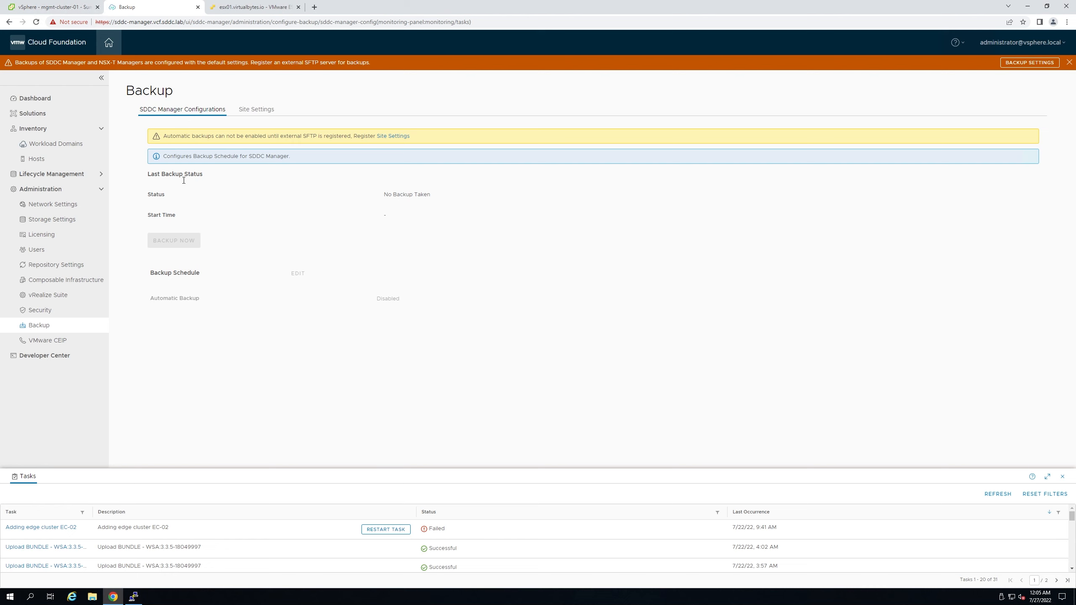
pyautogui.click(256, 110)
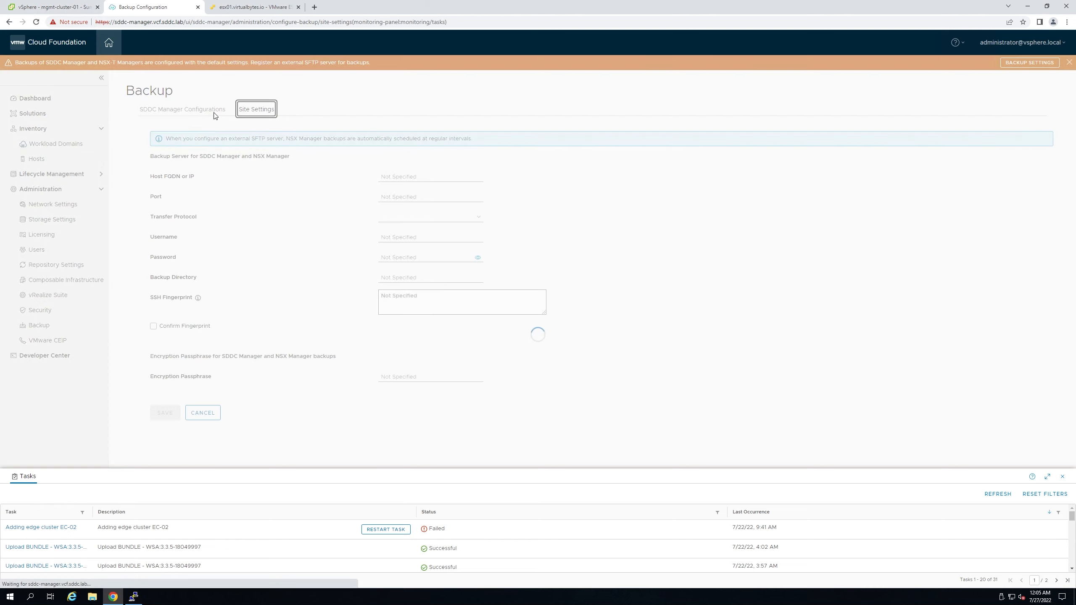
pyautogui.click(172, 110)
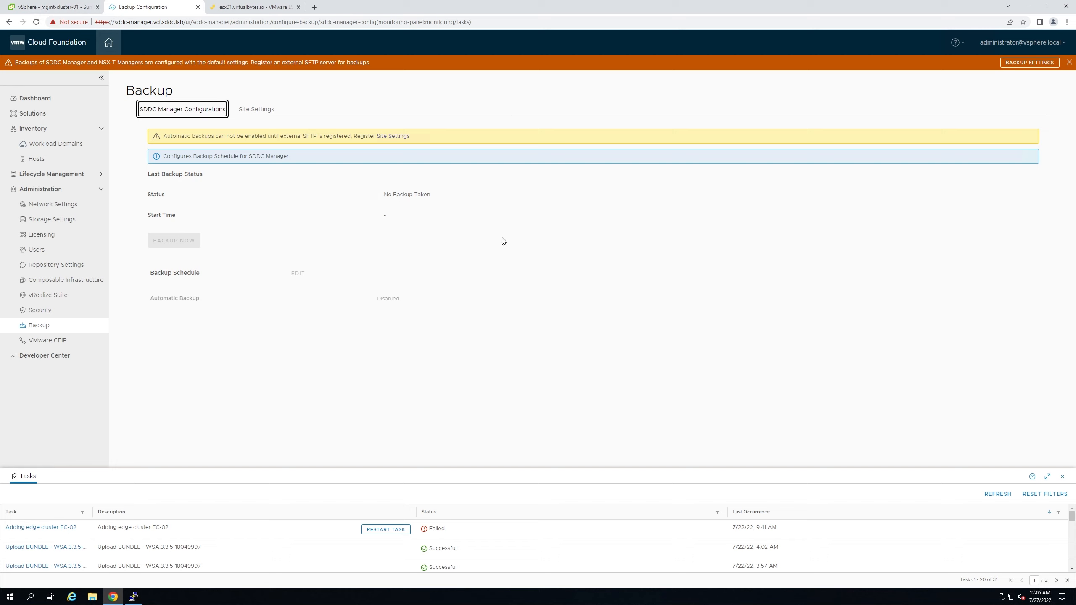
pyautogui.click(55, 356)
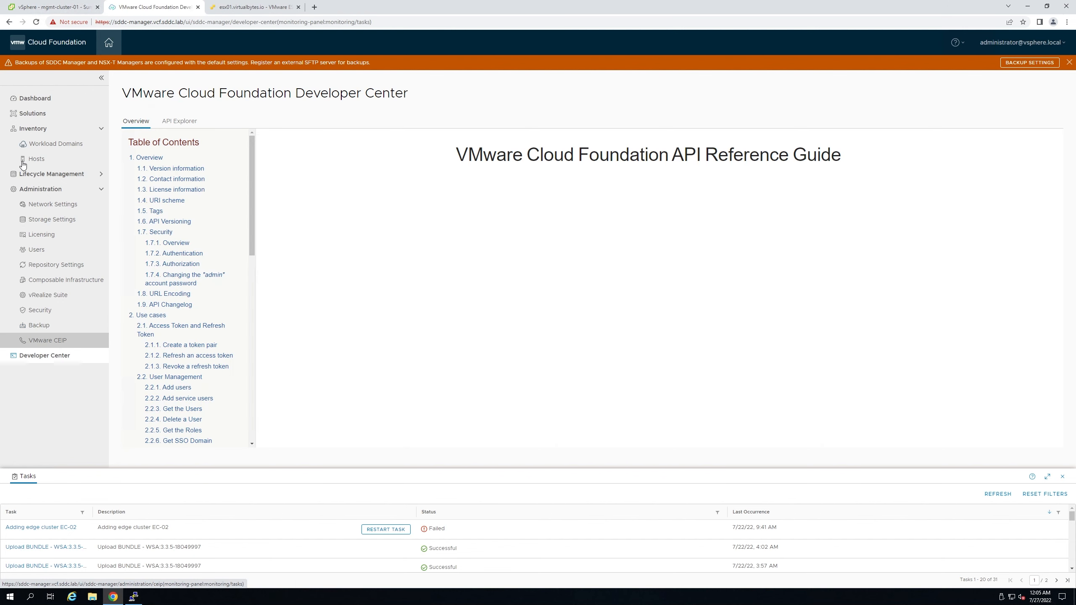
# - Go back to the SDDC Manager Dashboard
pyautogui.click(34, 98)
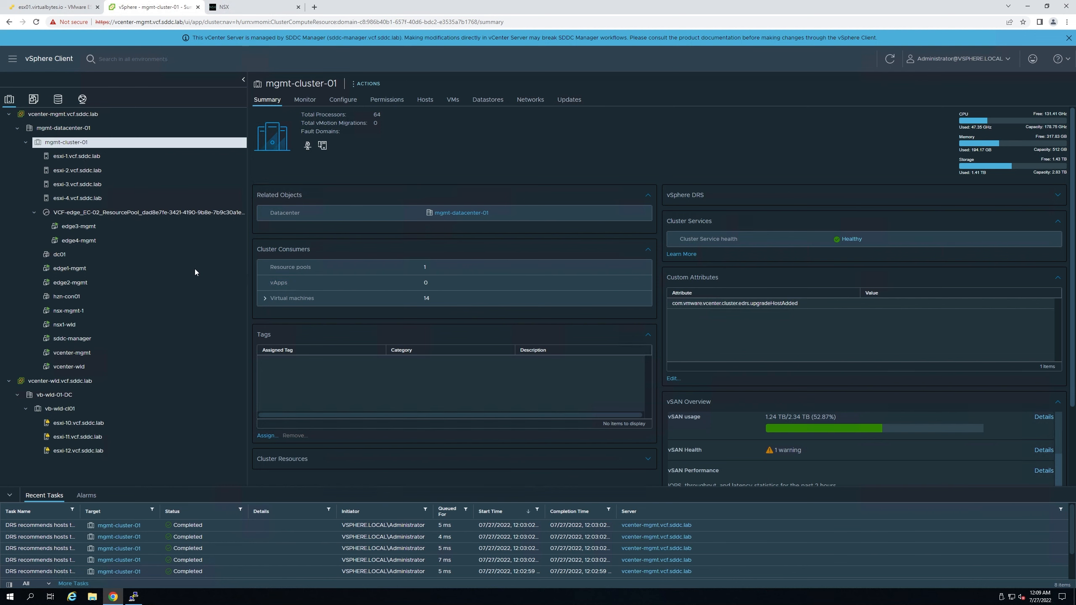
# - Review the summaries of esxi-1, esxi-3, esxi-4, esxi-10 and esxi-12, then move to the ESXi Host Client
pyautogui.click(76, 156)
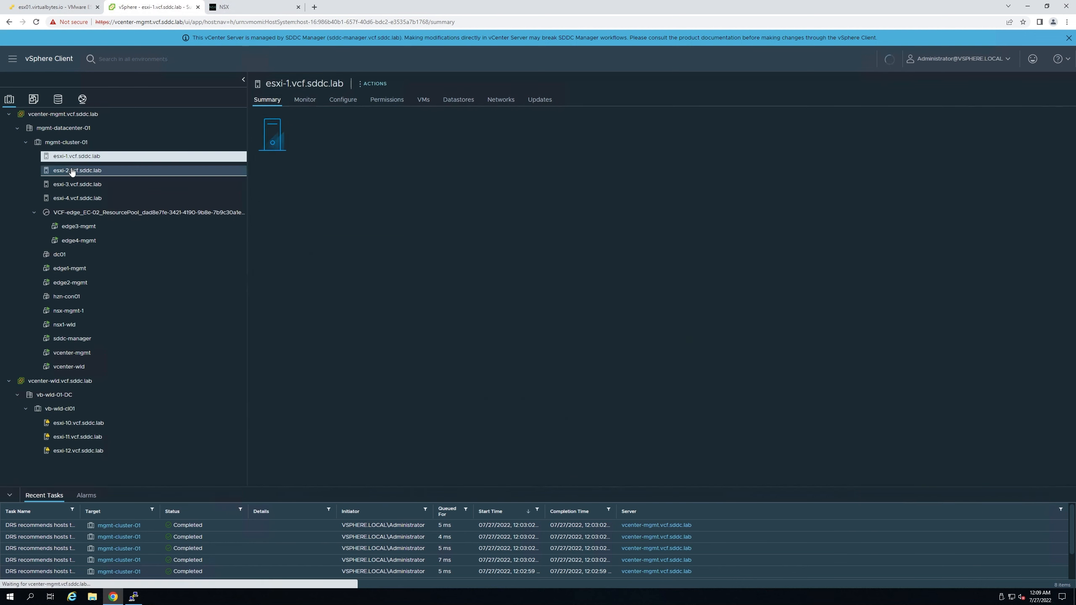
pyautogui.click(76, 184)
pyautogui.click(76, 199)
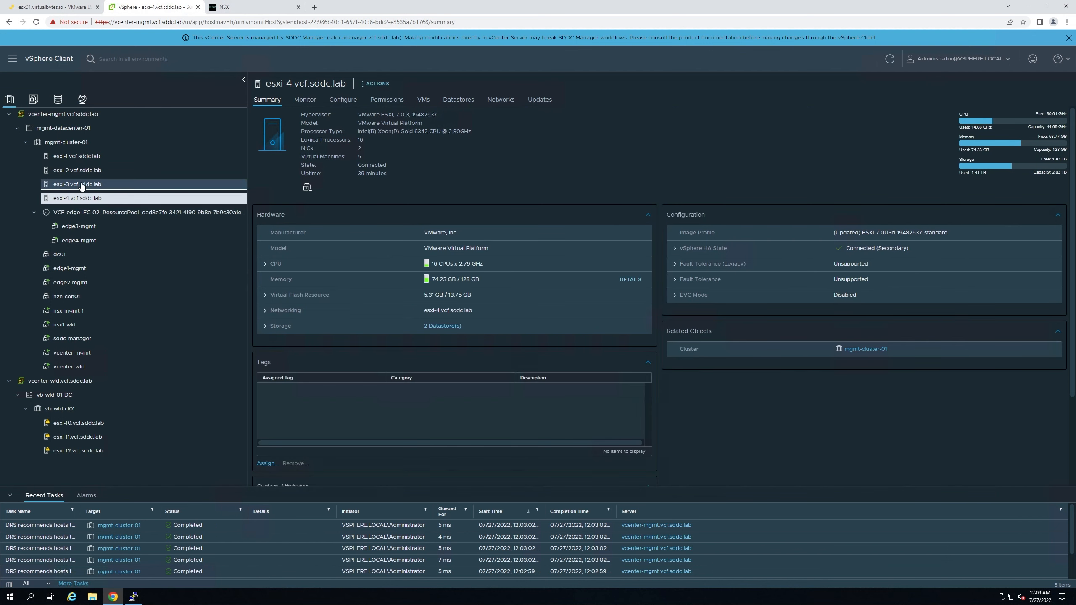
pyautogui.click(85, 423)
pyautogui.click(85, 451)
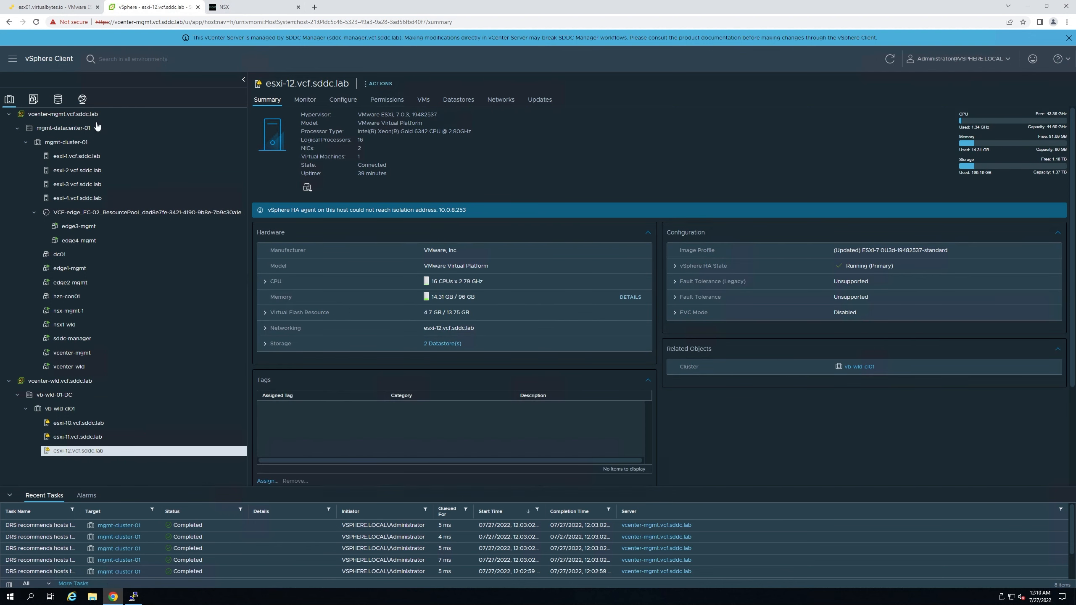
pyautogui.click(50, 9)
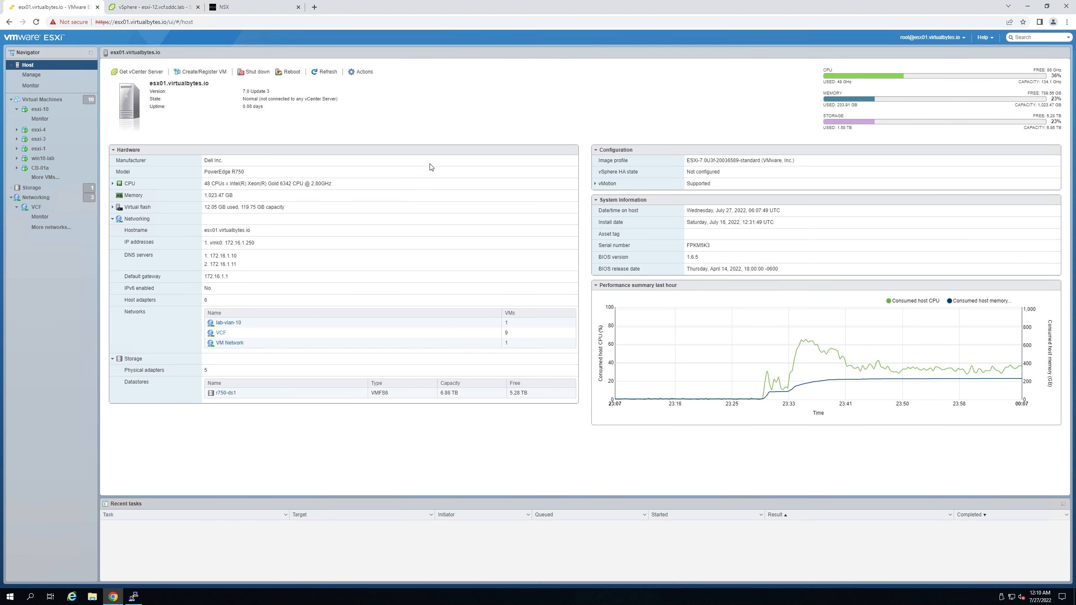
# - Highlight the PowerEdge R750 model and its CPU breakdown: 2 sockets, 24 cores each, 96 logical processors
pyautogui.moveTo(250, 172); pyautogui.dragTo(305, 190)
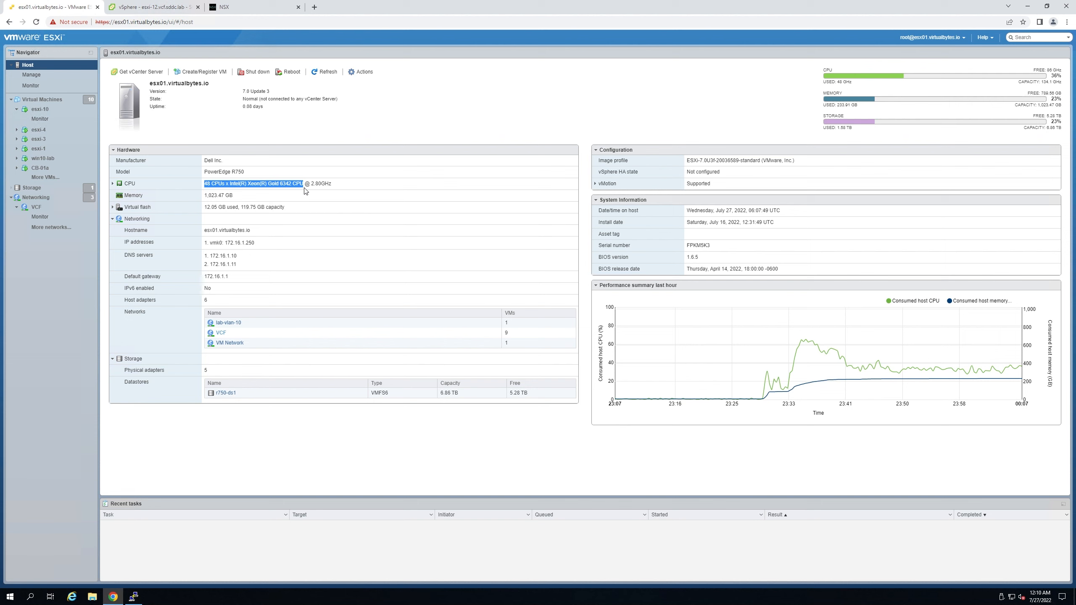
pyautogui.click(113, 184)
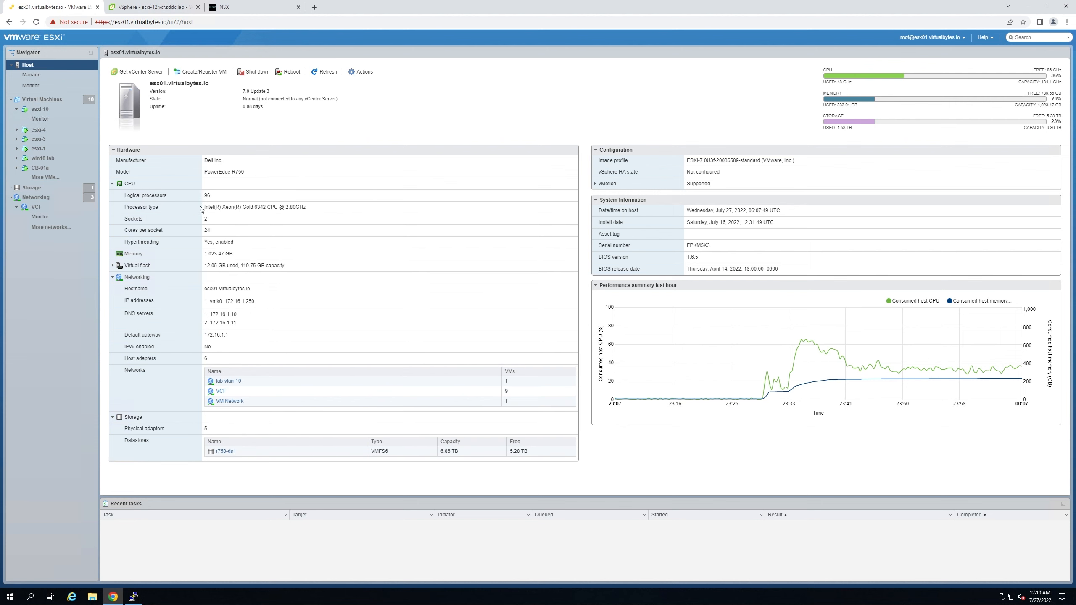
pyautogui.doubleClick(207, 230)
pyautogui.doubleClick(205, 218)
pyautogui.doubleClick(208, 231)
pyautogui.doubleClick(207, 196)
# - Mark the 48 GHz CPU used, total capacity, 86 GHz free and 1,023.47 GB memory, then return to vSphere Client
pyautogui.moveTo(822, 82); pyautogui.dragTo(852, 83)
pyautogui.moveTo(1043, 81); pyautogui.dragTo(1068, 93)
pyautogui.doubleClick(1049, 70)
pyautogui.moveTo(1062, 105); pyautogui.dragTo(1036, 106)
pyautogui.click(146, 7)
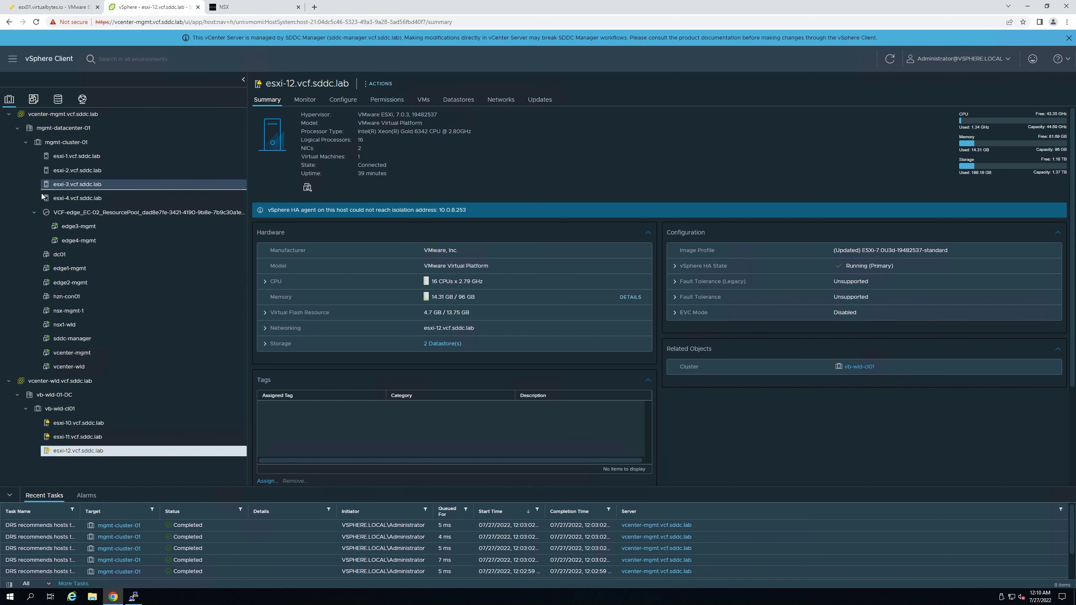
# - Move edge1-mgmt and edge2-mgmt into the VCF-edge_EC-02 resource pool
pyautogui.click(73, 229)
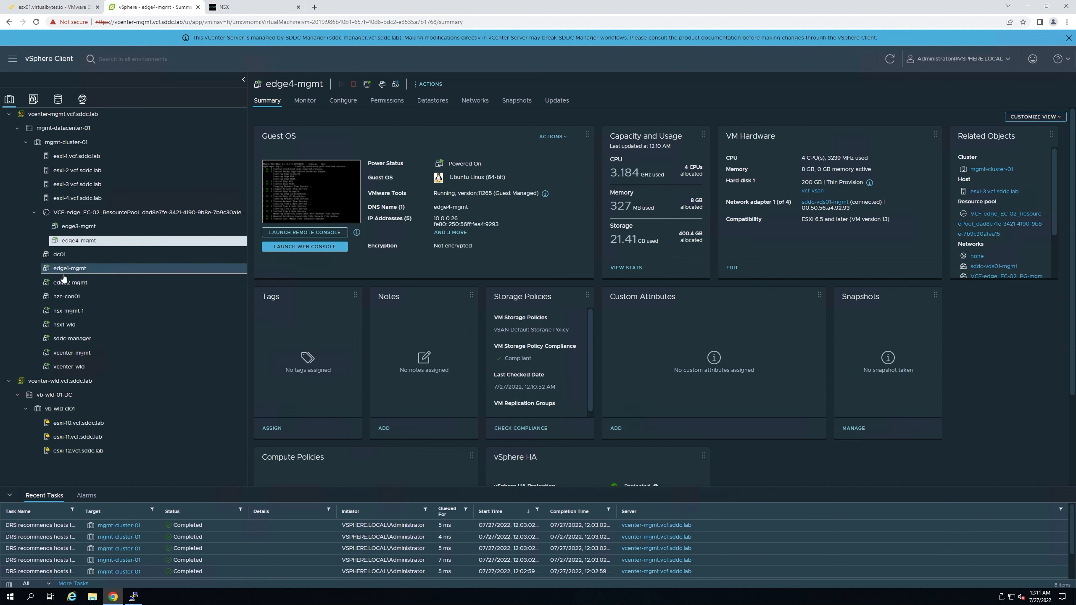
pyautogui.moveTo(67, 274); pyautogui.dragTo(74, 212)
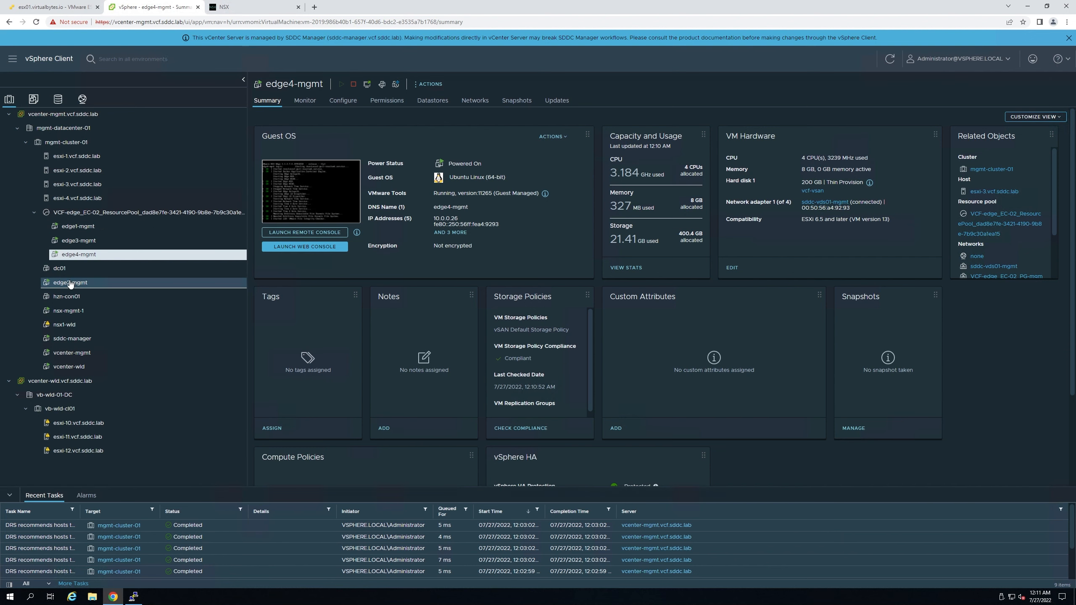
pyautogui.moveTo(71, 284); pyautogui.dragTo(77, 214)
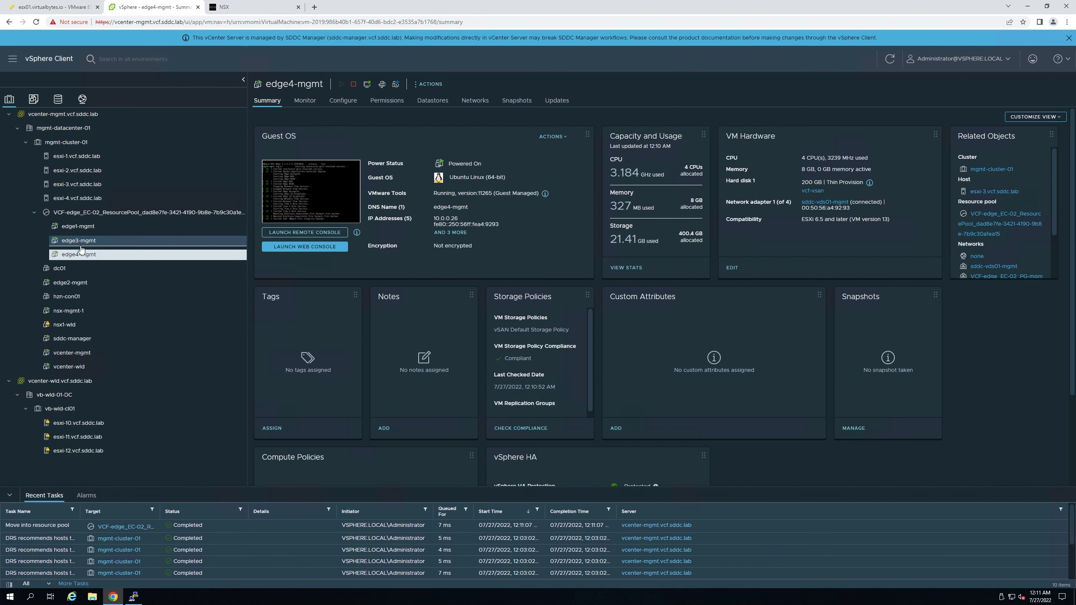
# - Review the edge1 to edge4-mgmt VM summaries, then move on to NSX-T Manager
pyautogui.click(84, 256)
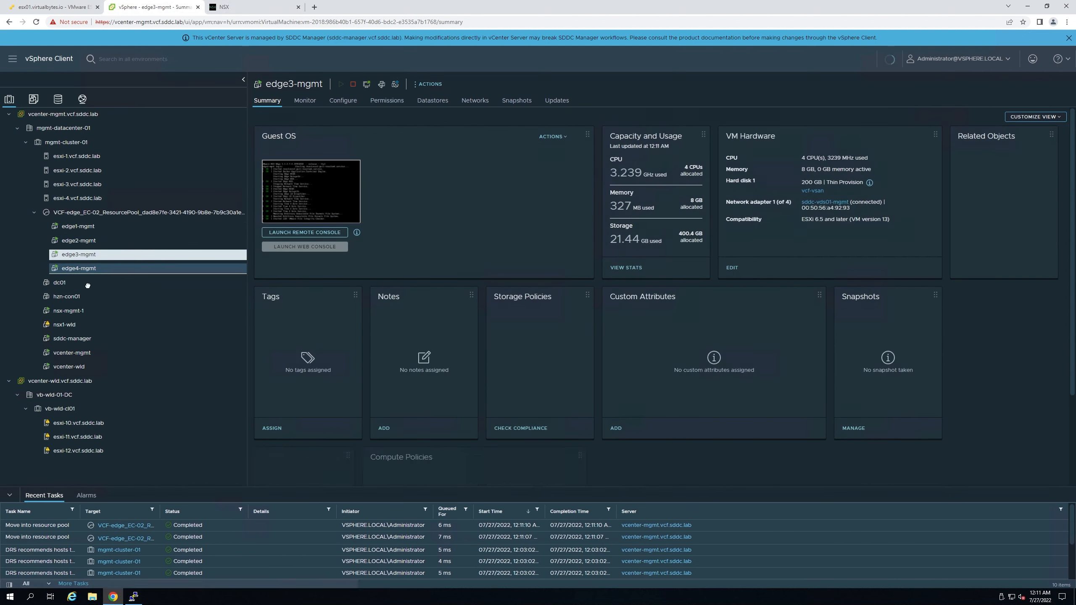
pyautogui.click(83, 271)
pyautogui.click(87, 256)
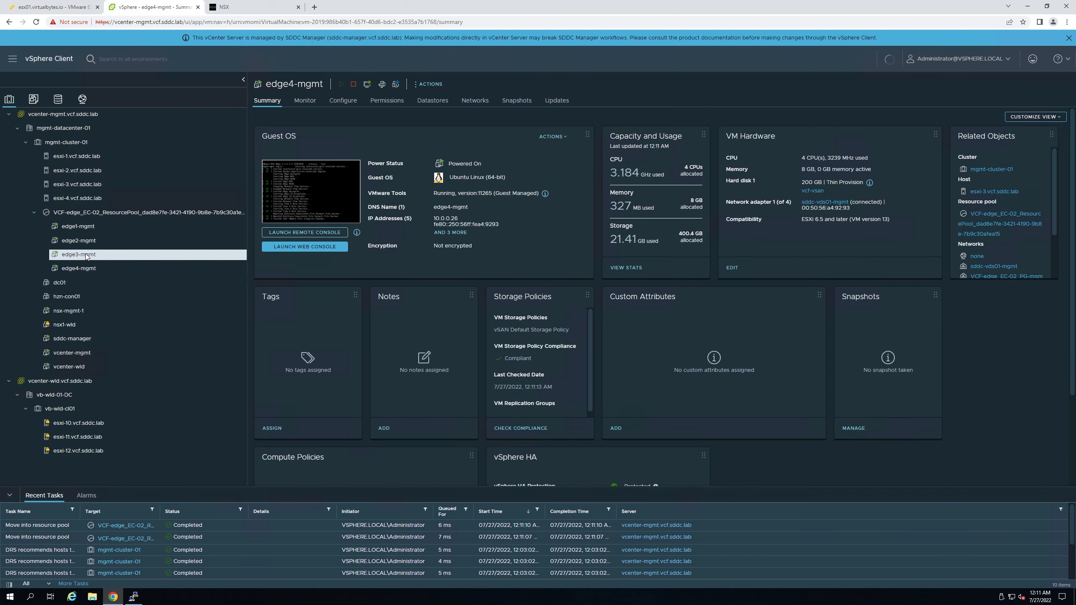
pyautogui.click(86, 269)
pyautogui.click(79, 229)
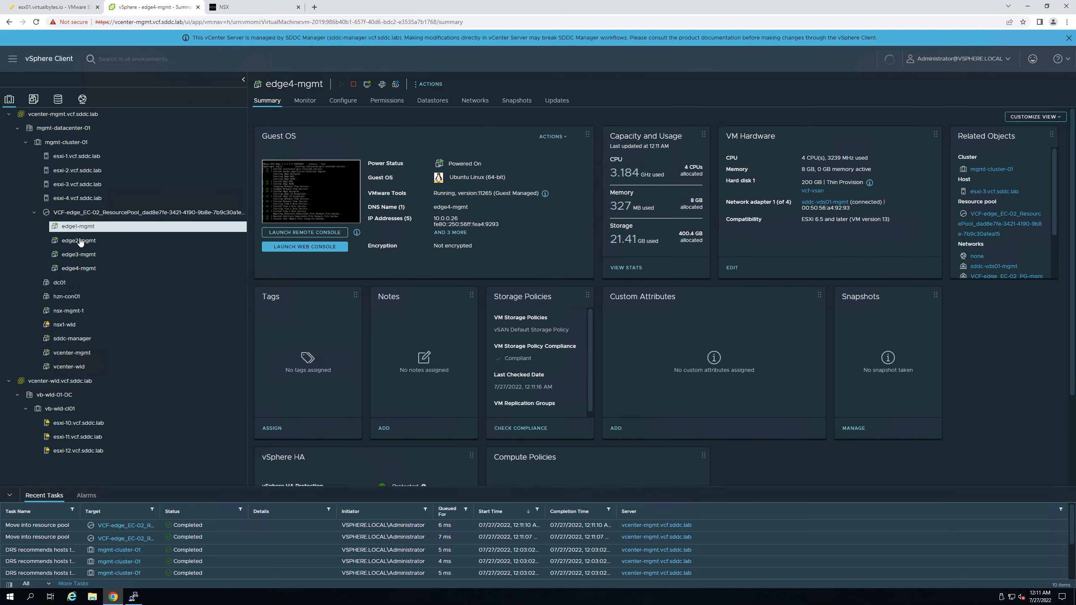
pyautogui.click(80, 241)
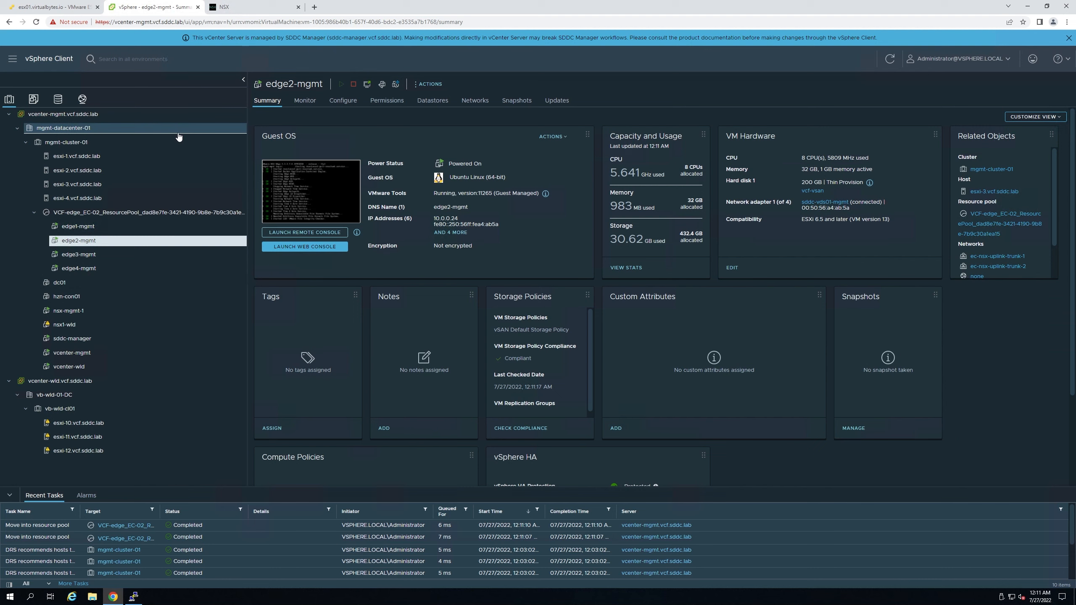
pyautogui.click(226, 7)
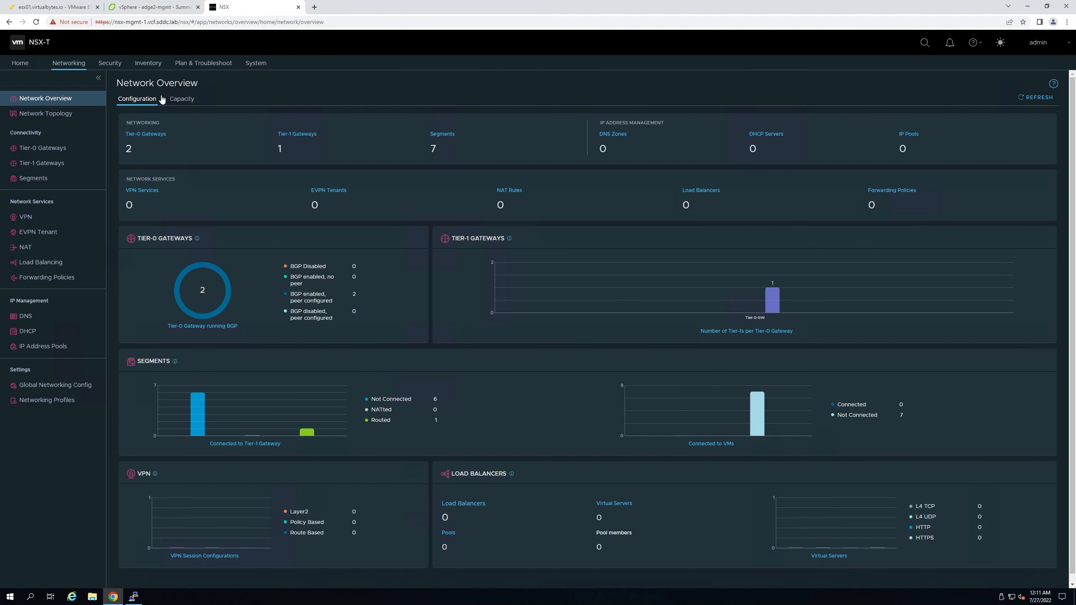
# - Open Network Topology and frame Tier-0-GW, Tier-1-GW and their segments on the canvas
pyautogui.click(46, 114)
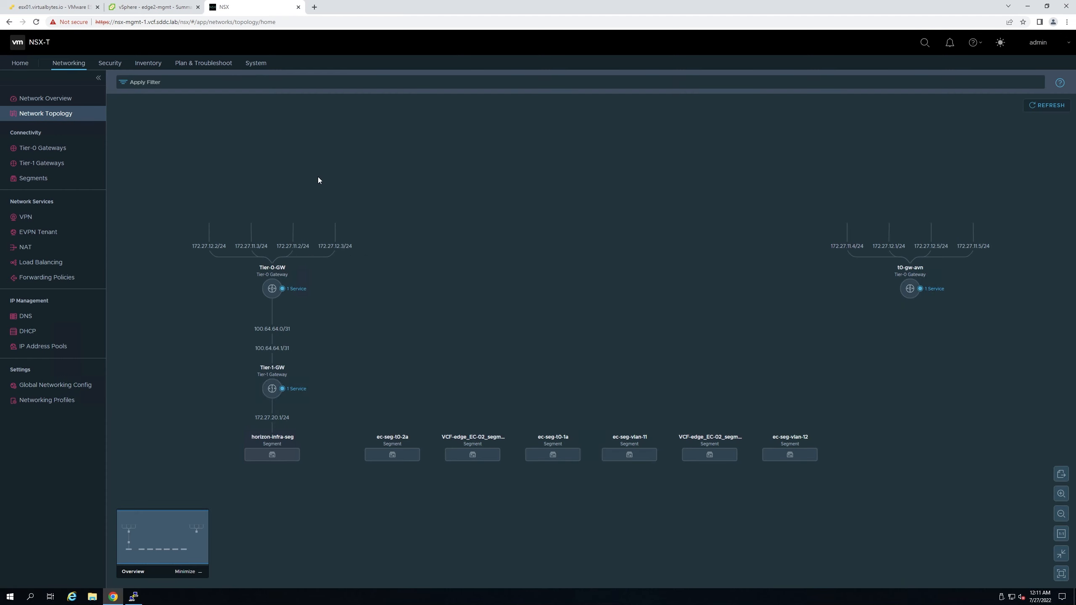
pyautogui.scroll(3, 345, 277)
pyautogui.moveTo(345, 303); pyautogui.dragTo(551, 230)
pyautogui.scroll(1, 508, 290)
pyautogui.moveTo(520, 320); pyautogui.dragTo(629, 349)
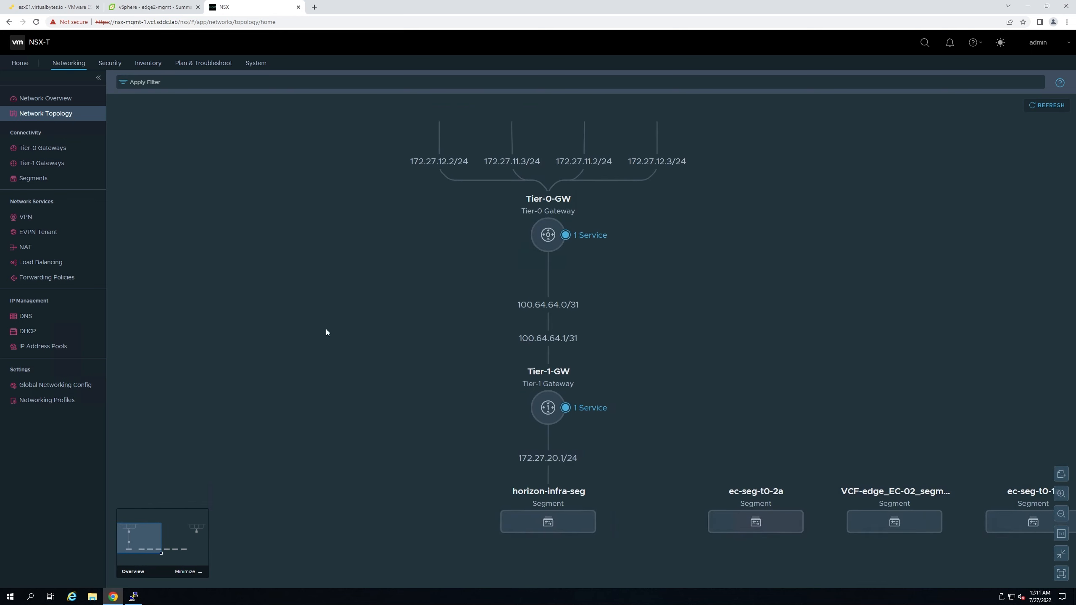
pyautogui.scroll(-1, 652, 358)
pyautogui.moveTo(699, 359); pyautogui.dragTo(671, 348)
pyautogui.scroll(-1, 667, 356)
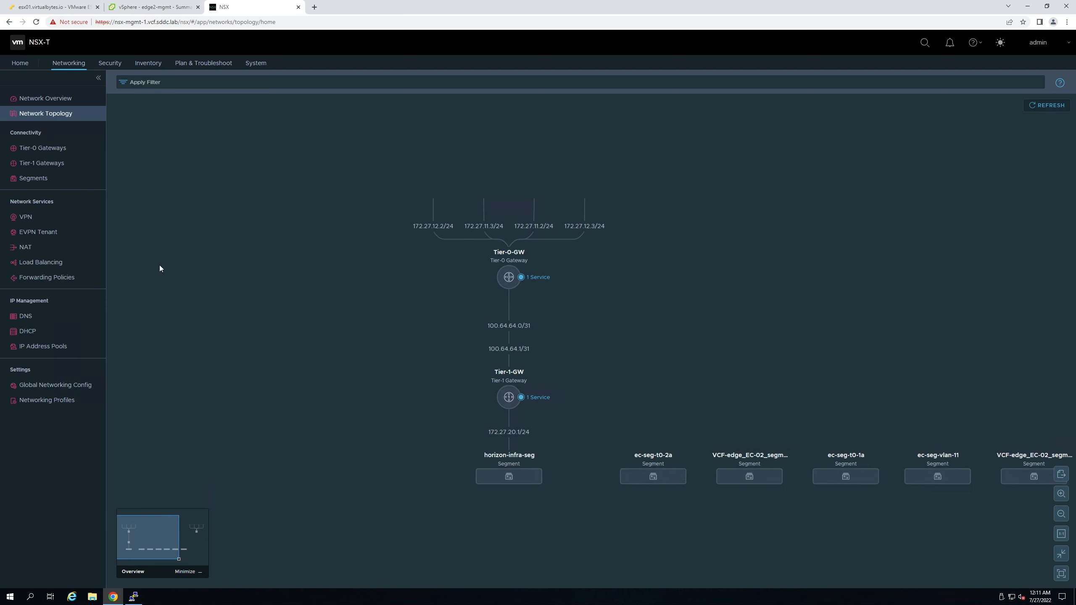
pyautogui.scroll(1, 566, 453)
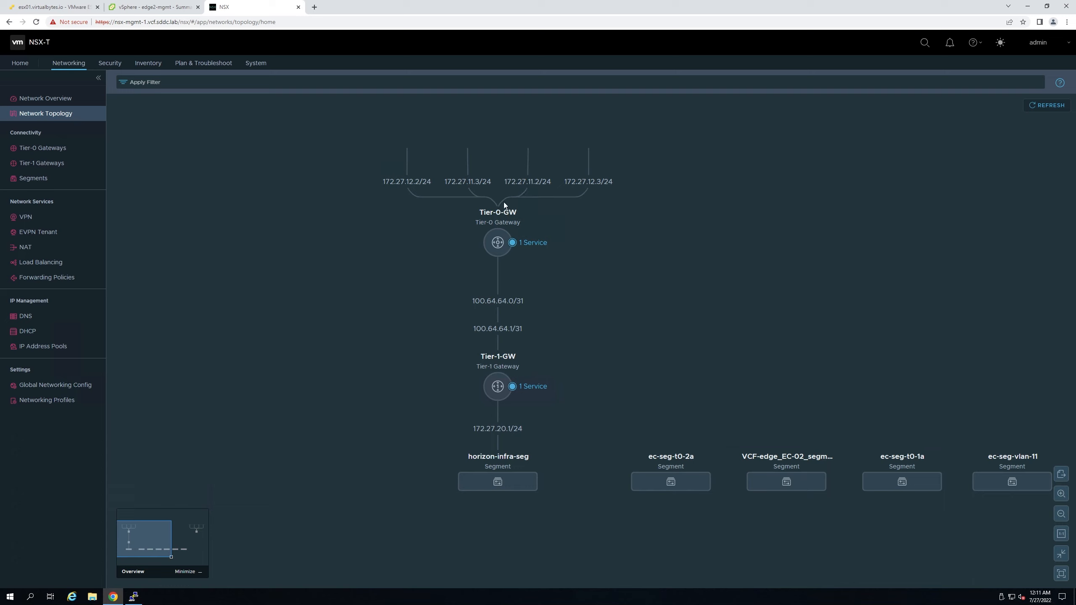
pyautogui.moveTo(490, 241)
# - Expand Tier-1-GW to show route advertisement, edge cluster EC-01, service interfaces, 0 static routes and multicast disabled
pyautogui.moveTo(506, 356)
pyautogui.click(32, 166)
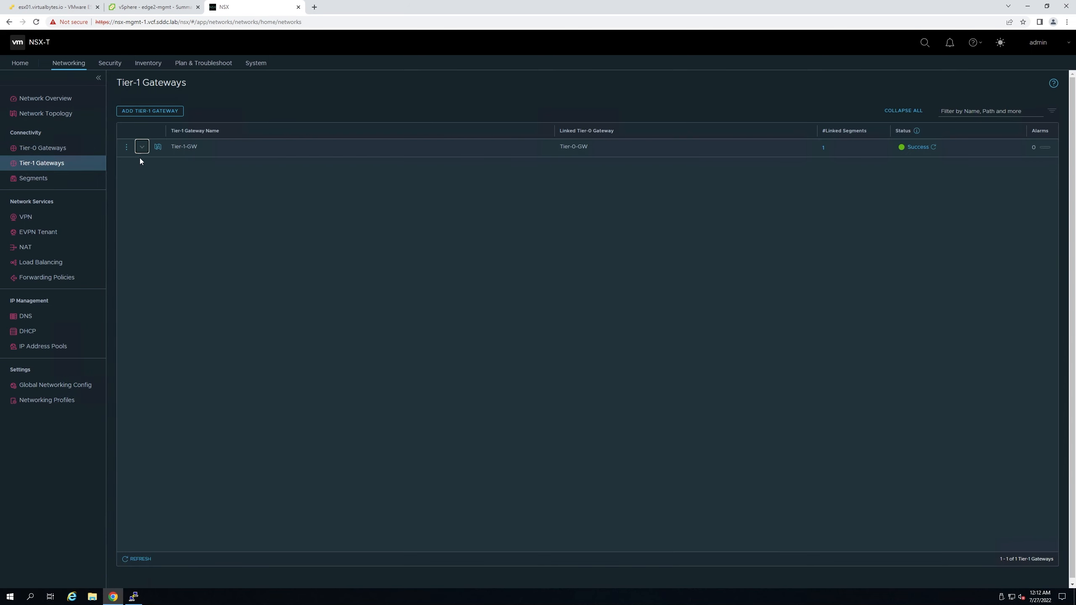
pyautogui.click(141, 153)
pyautogui.click(173, 222)
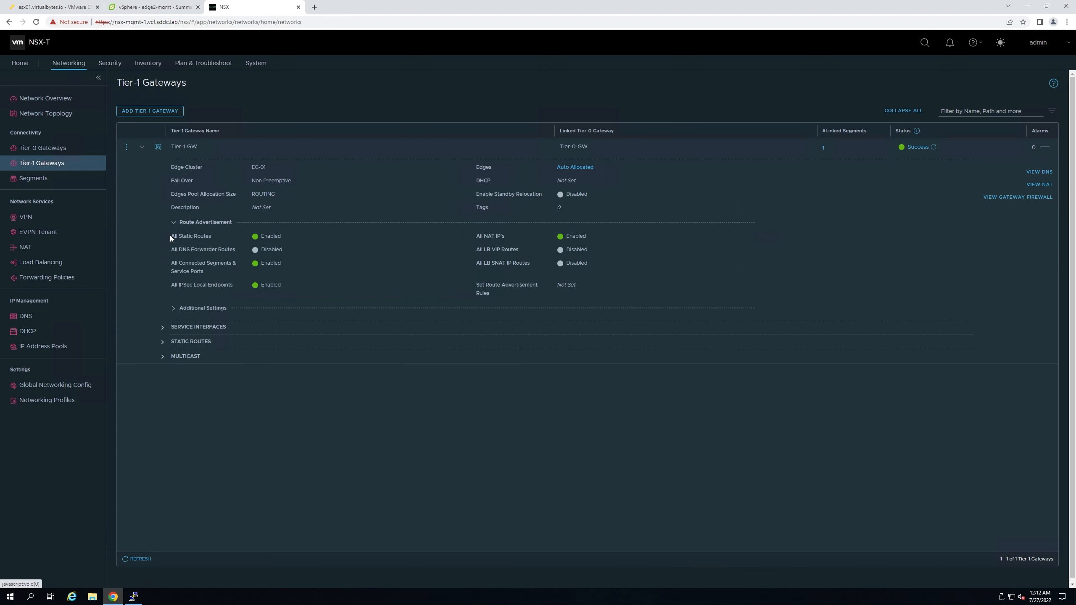
pyautogui.click(177, 315)
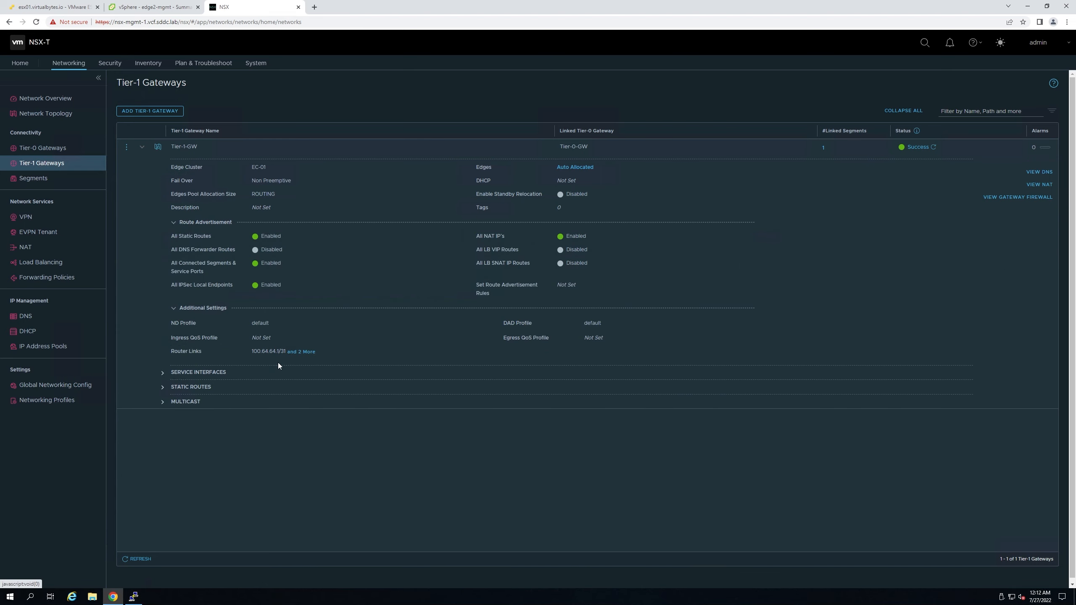
pyautogui.click(163, 372)
pyautogui.click(162, 407)
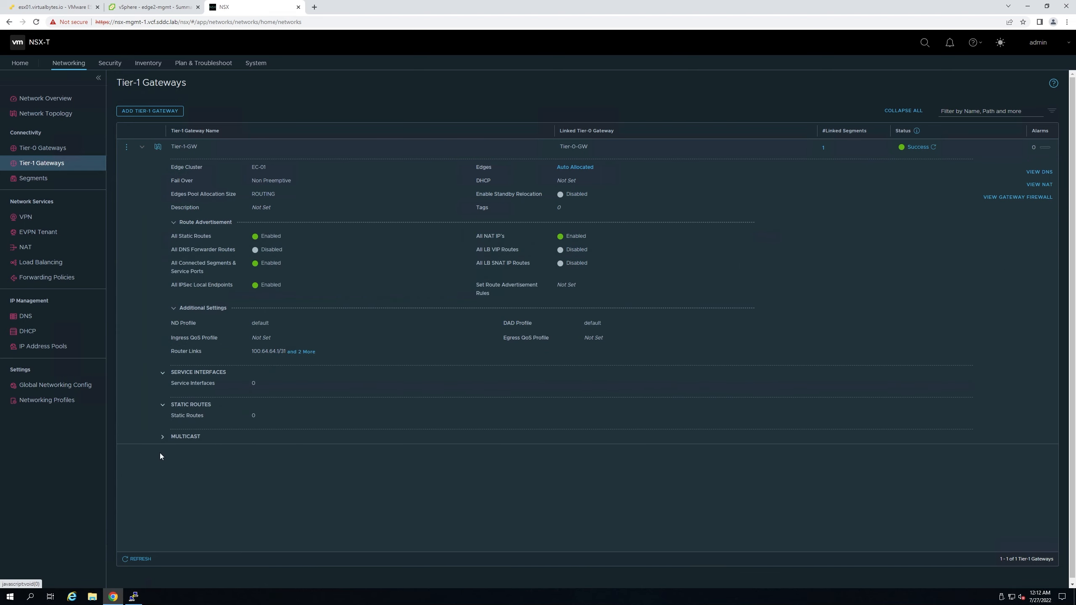
pyautogui.click(163, 438)
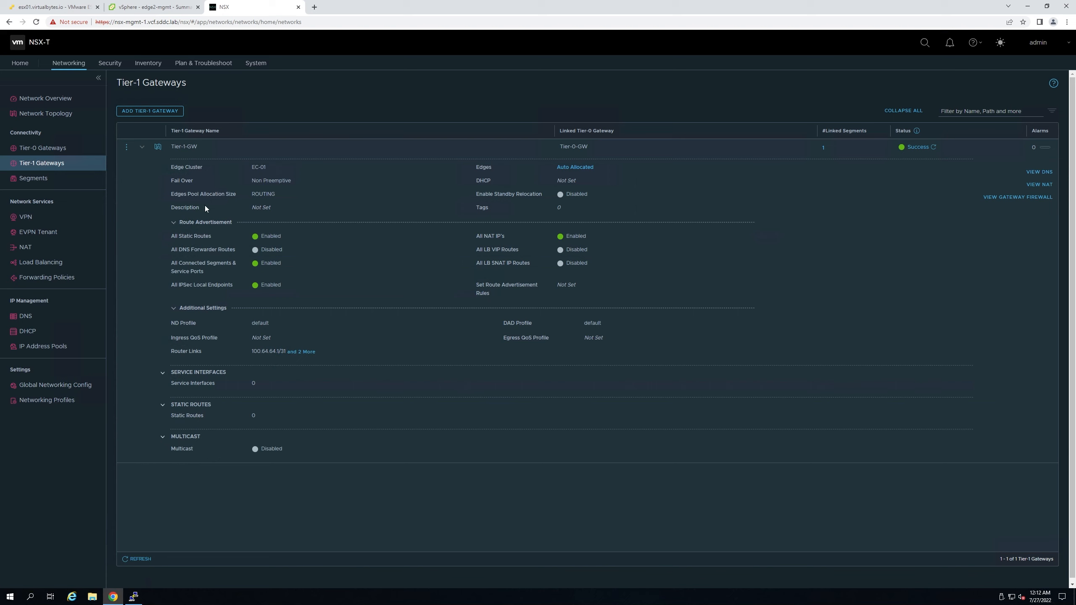
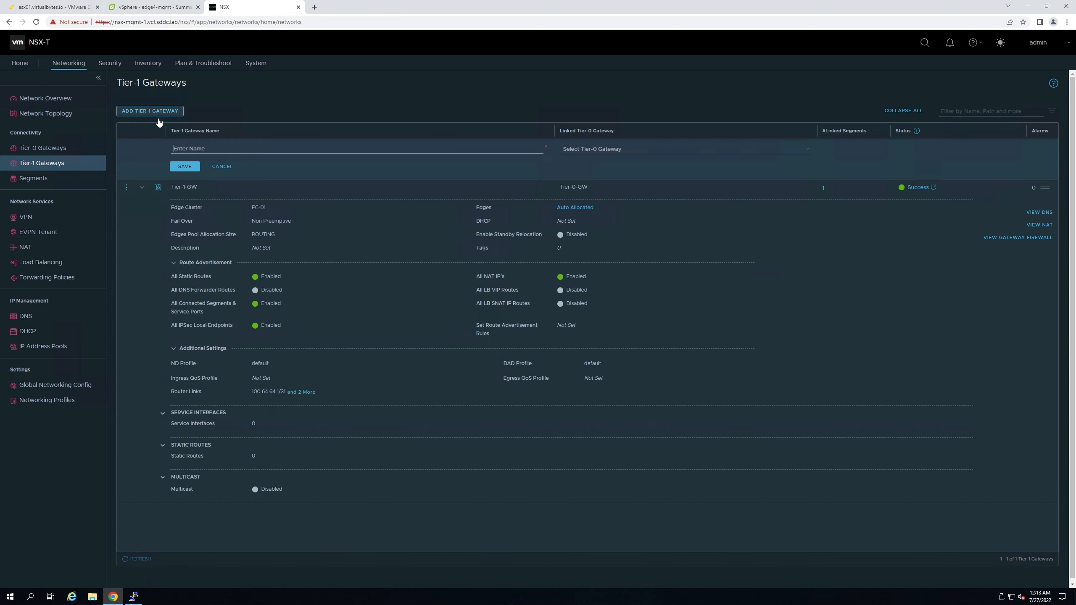
# - Name the new Tier-1 gateway vb-test-segment, link it to Tier-0-GW, and place it on edge cluster EC-01
pyautogui.click(143, 336)
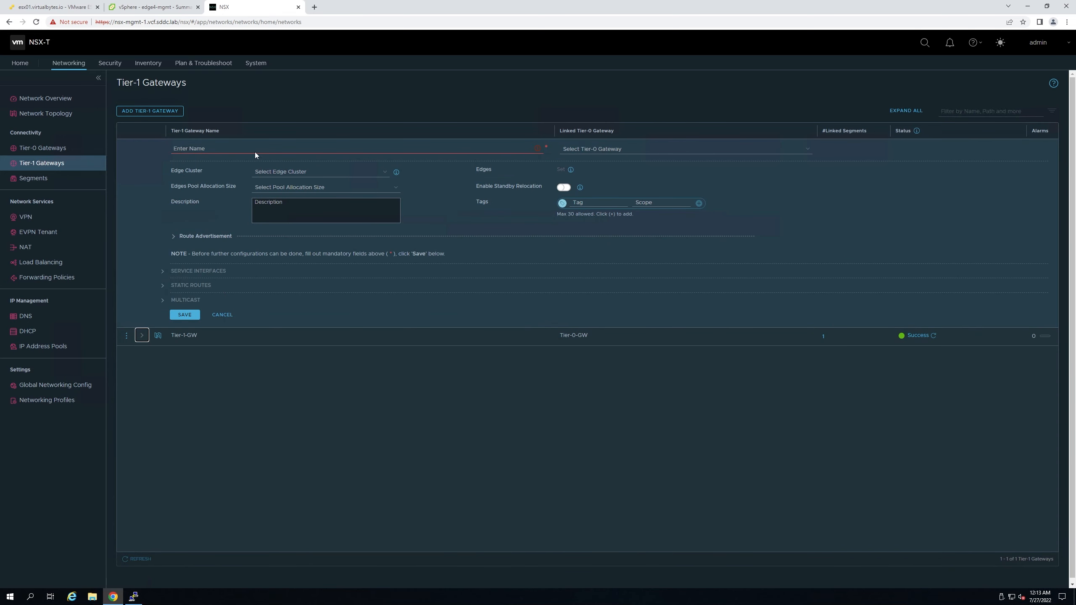
pyautogui.click(252, 146)
pyautogui.write('vb0')
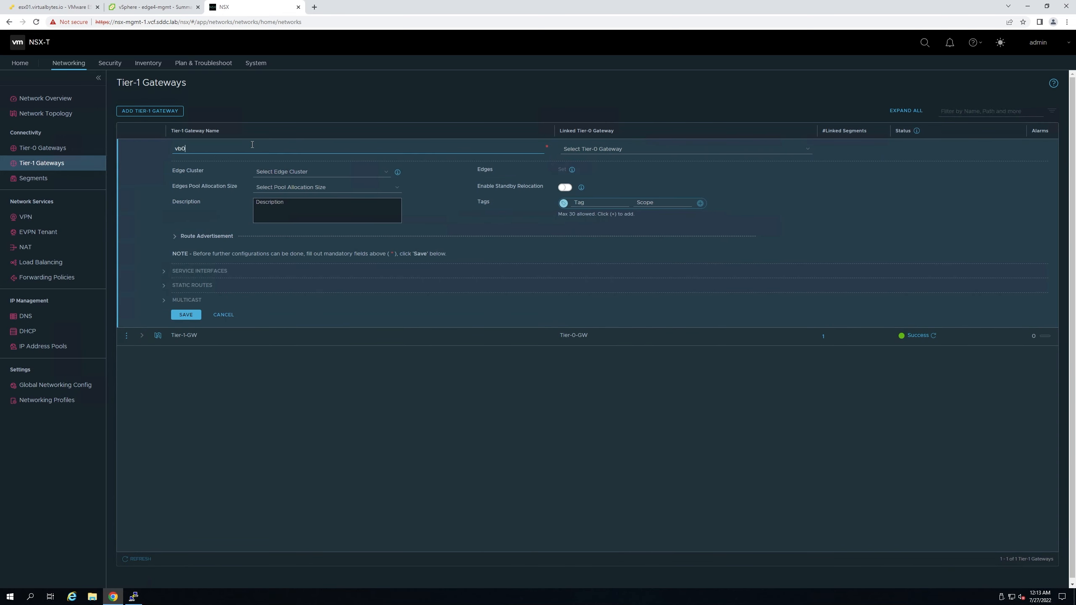
pyautogui.write('-test-segment')
pyautogui.click(602, 148)
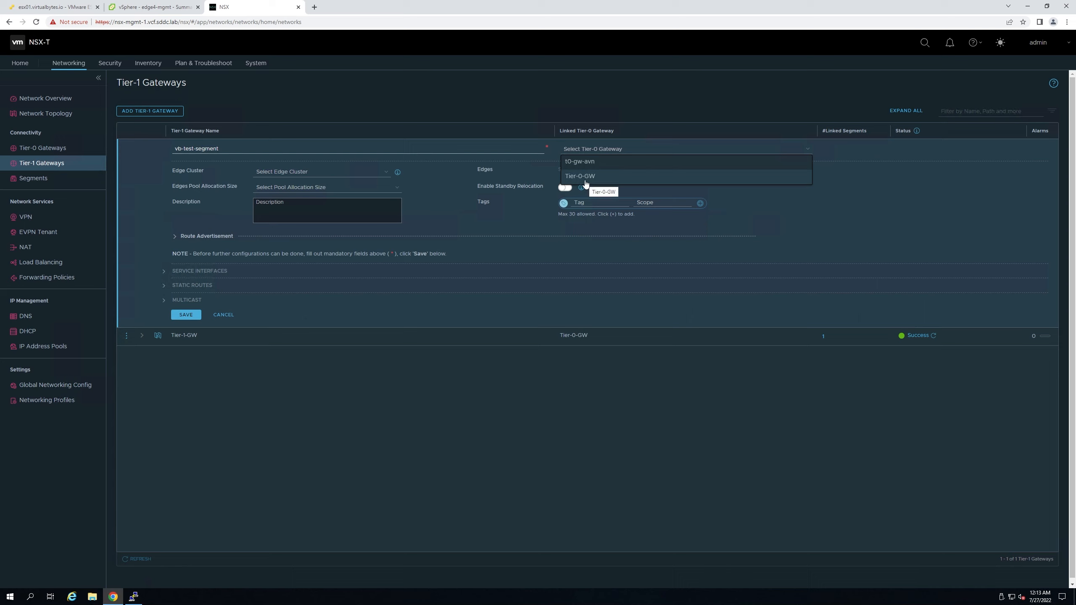
pyautogui.click(584, 178)
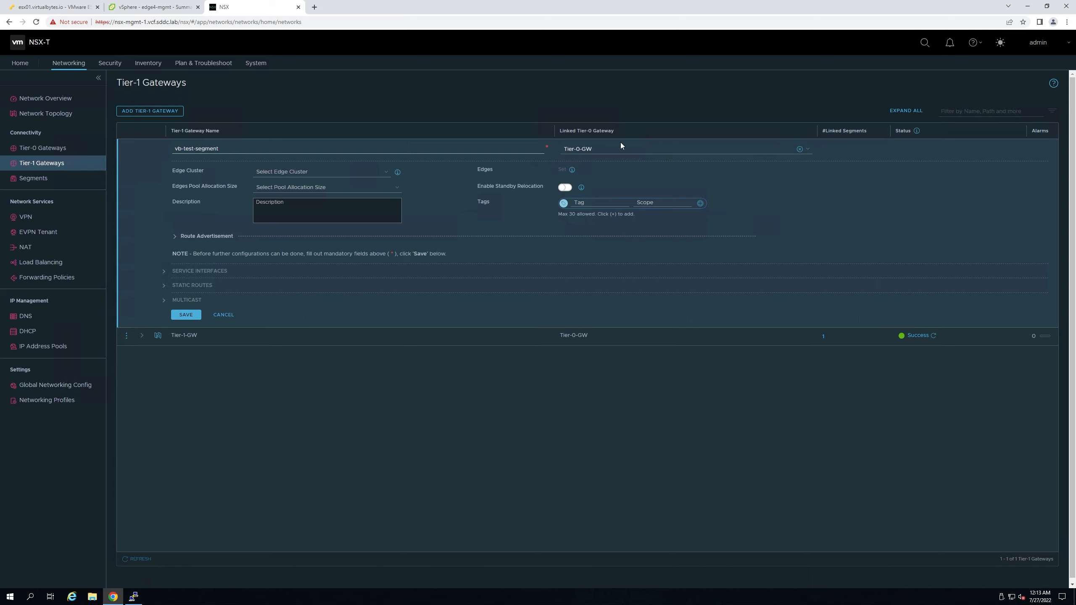
pyautogui.click(331, 170)
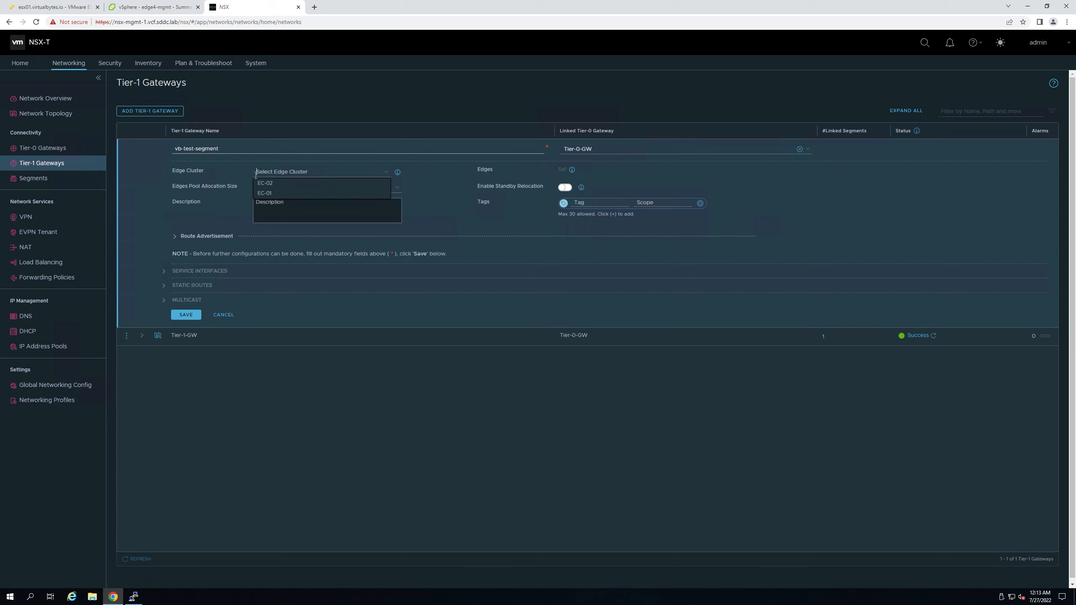
pyautogui.click(264, 194)
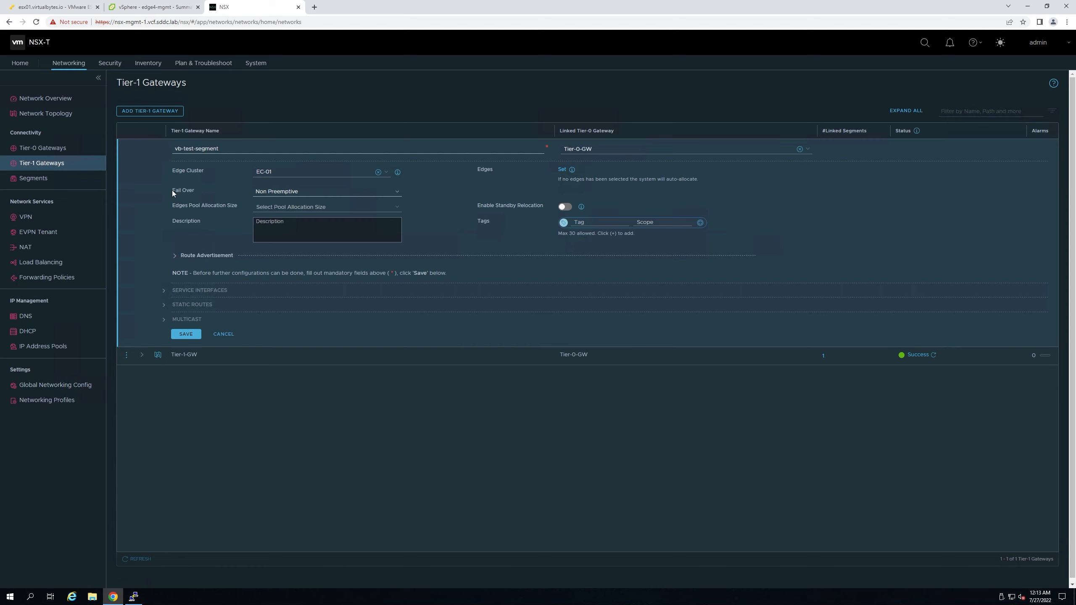
# - Keep Non Preemptive failover, leave standby relocation off and the edge pool allocation size unchanged
pyautogui.click(298, 193)
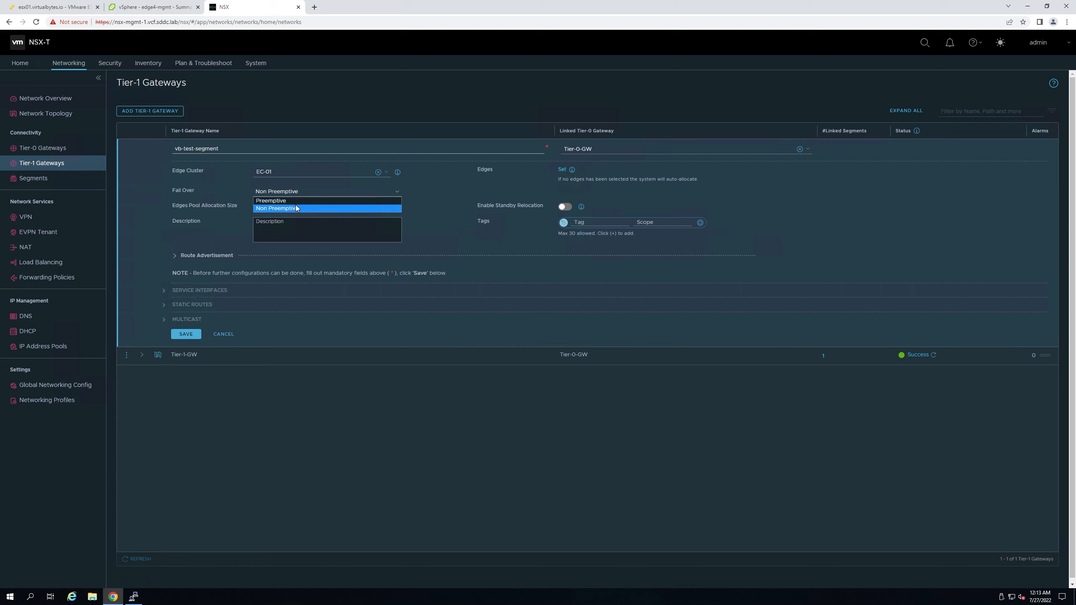
pyautogui.click(282, 208)
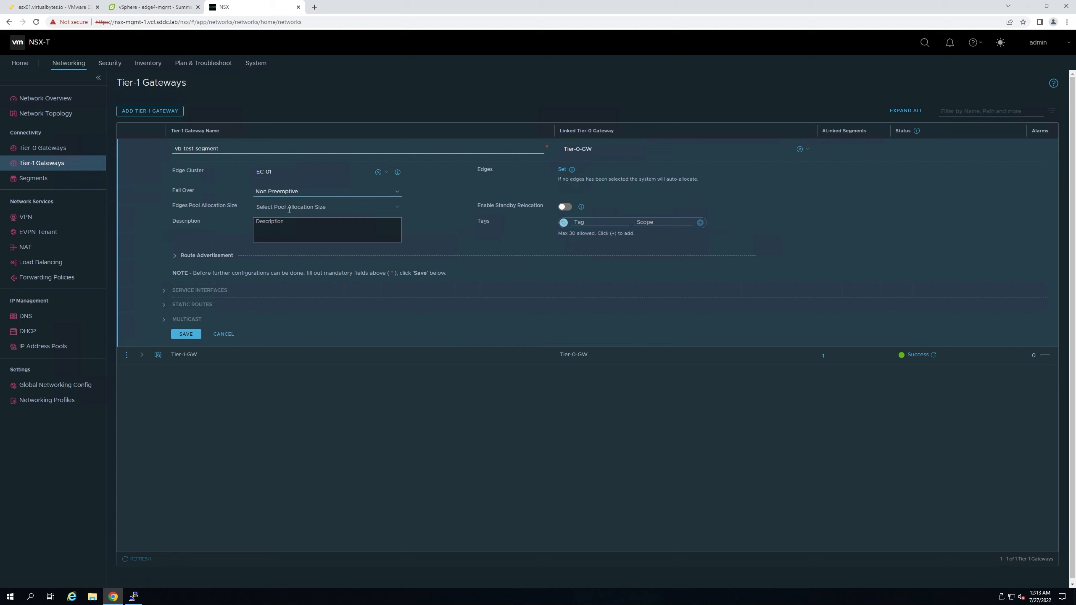
pyautogui.click(567, 207)
pyautogui.click(566, 207)
pyautogui.click(317, 207)
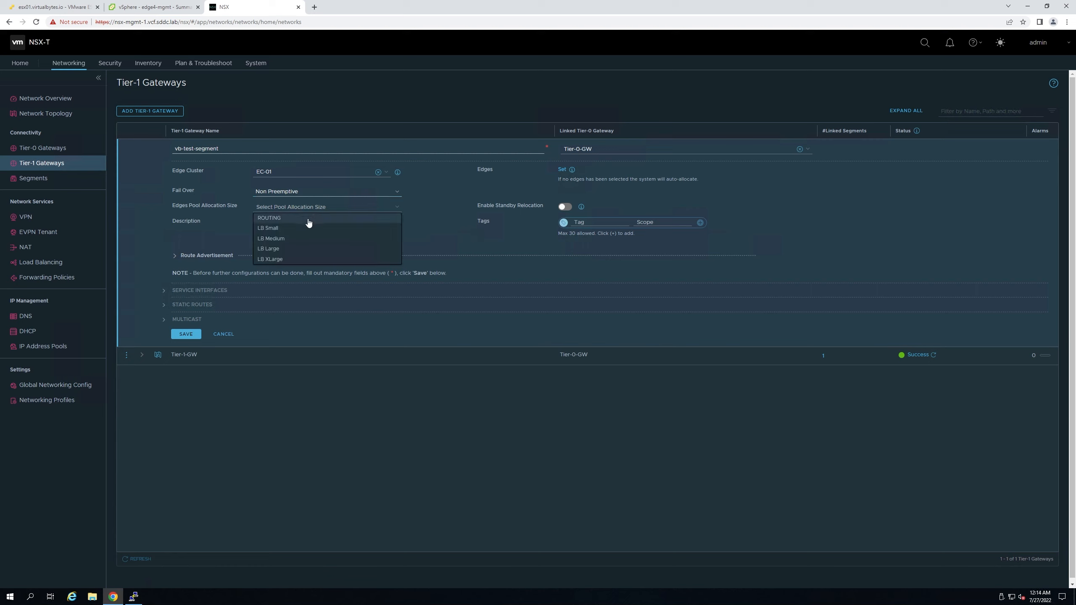
pyautogui.moveTo(164, 207); pyautogui.dragTo(239, 209)
pyautogui.click(279, 221)
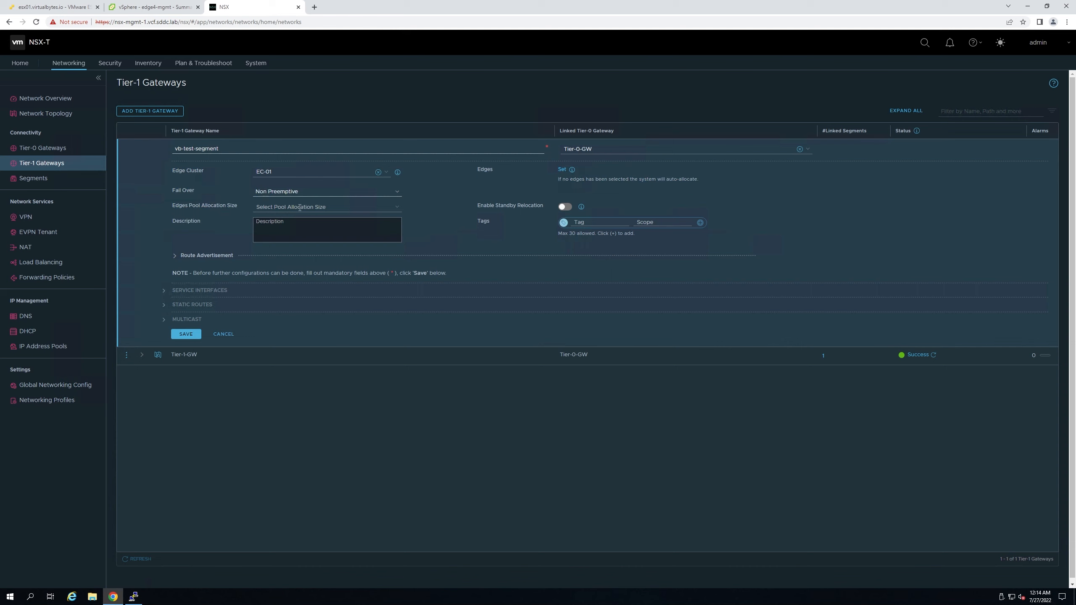
pyautogui.click(292, 207)
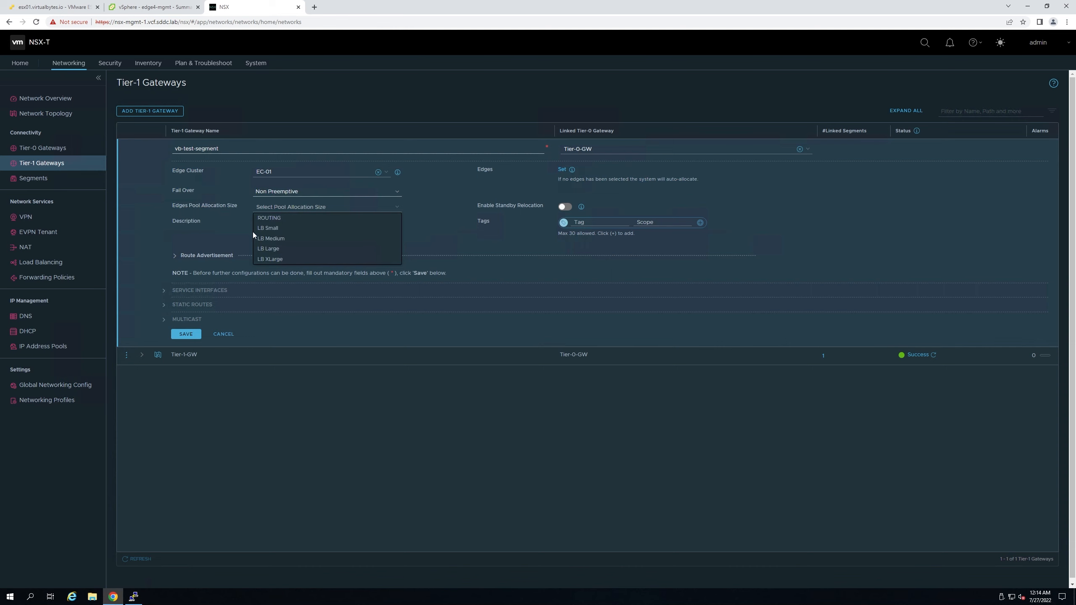
pyautogui.click(204, 236)
# - Advertise NAT IPs, static routes, DNS forwarder, LB VIP and LB SNAT routes, then save the gateway
pyautogui.click(198, 258)
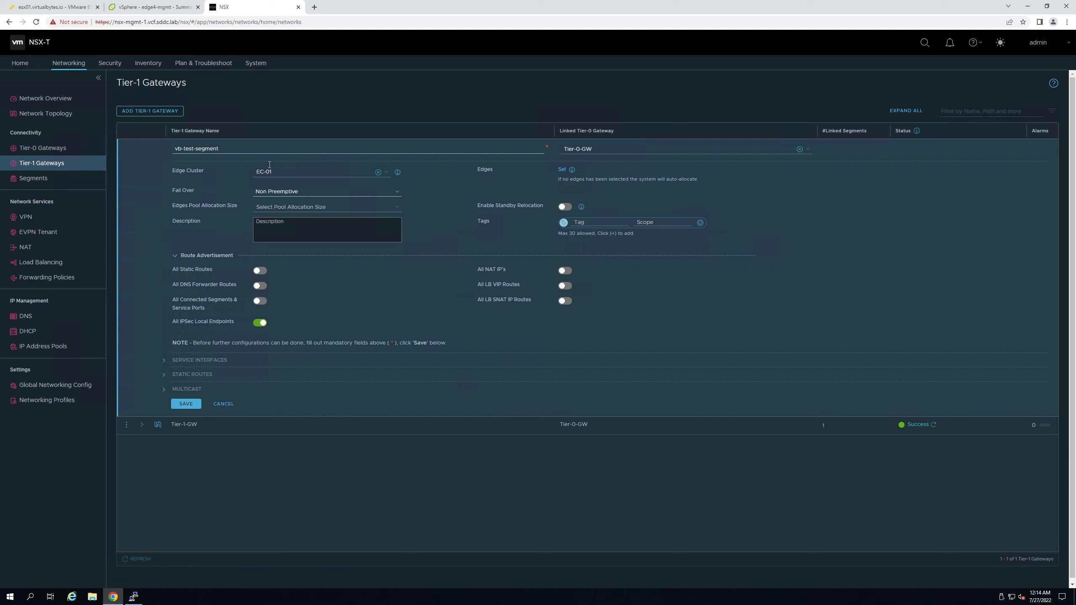
pyautogui.moveTo(231, 148); pyautogui.dragTo(145, 155)
pyautogui.press('Tab')
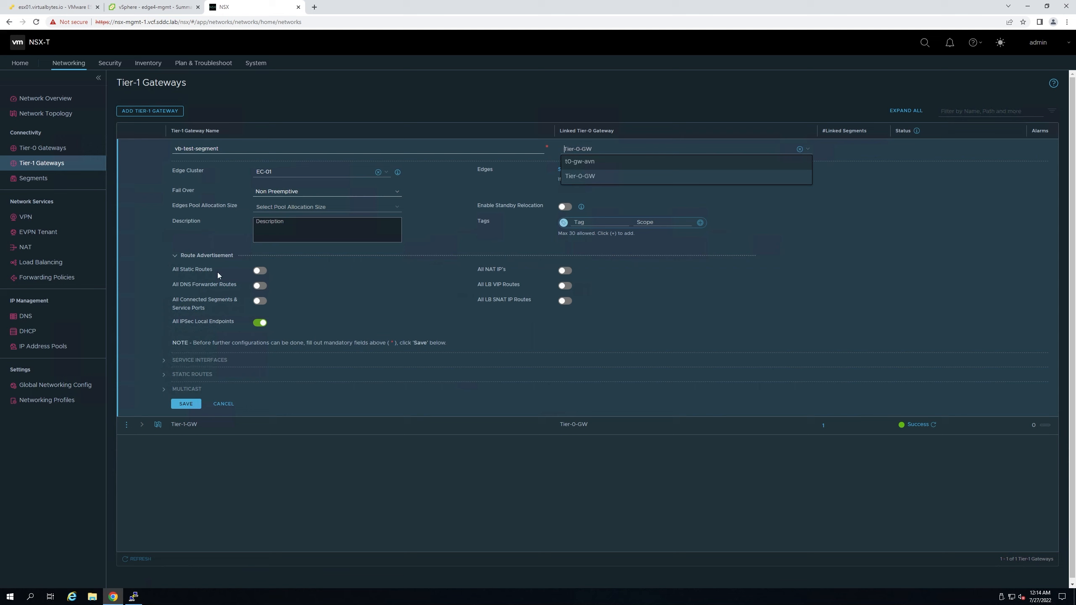
pyautogui.click(170, 267)
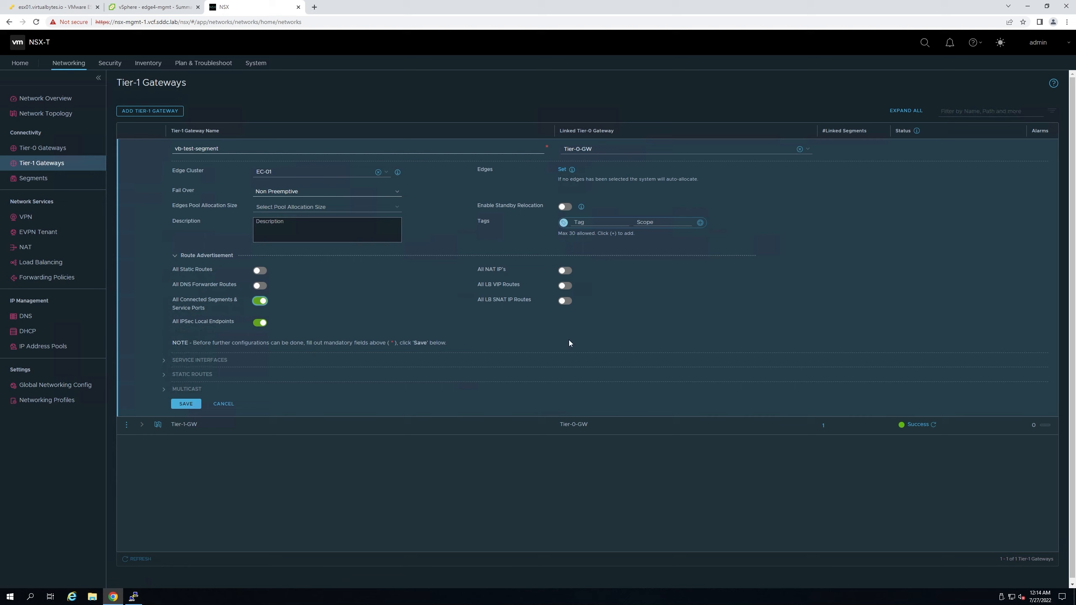
pyautogui.click(568, 269)
pyautogui.click(260, 271)
pyautogui.click(260, 287)
pyautogui.click(567, 286)
pyautogui.click(567, 301)
pyautogui.click(183, 404)
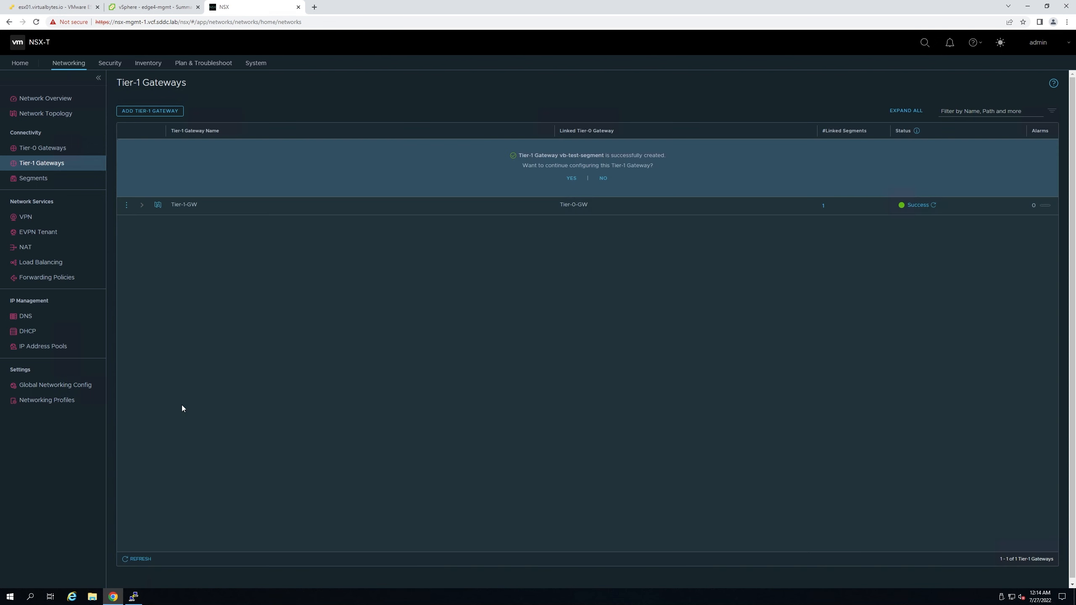
# - Decline further configuration and zoom the topology to see vb-test-segment under Tier-0-GW
pyautogui.click(601, 179)
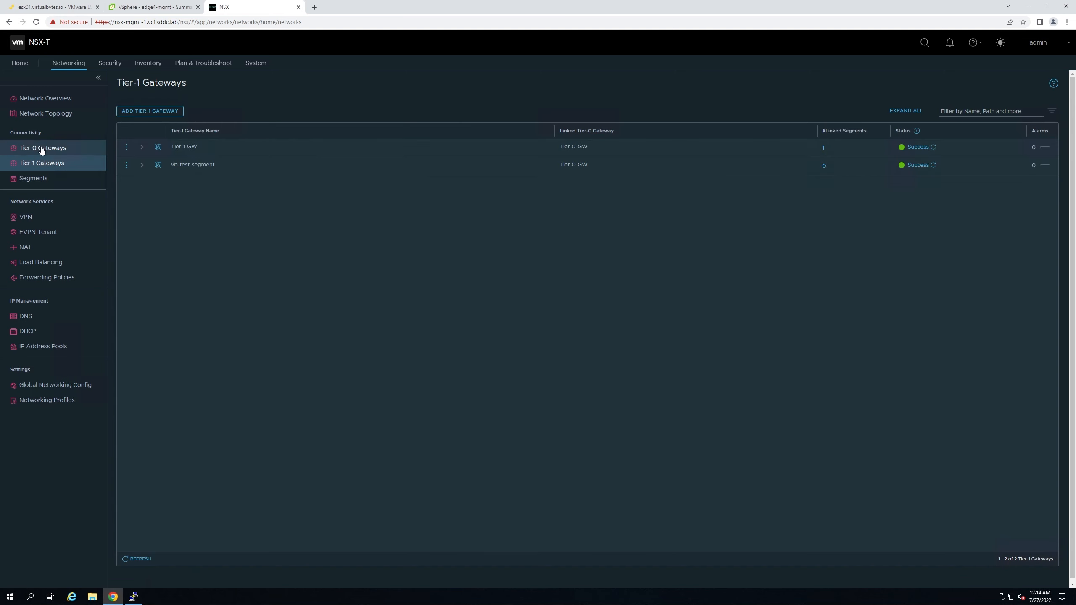
pyautogui.click(31, 114)
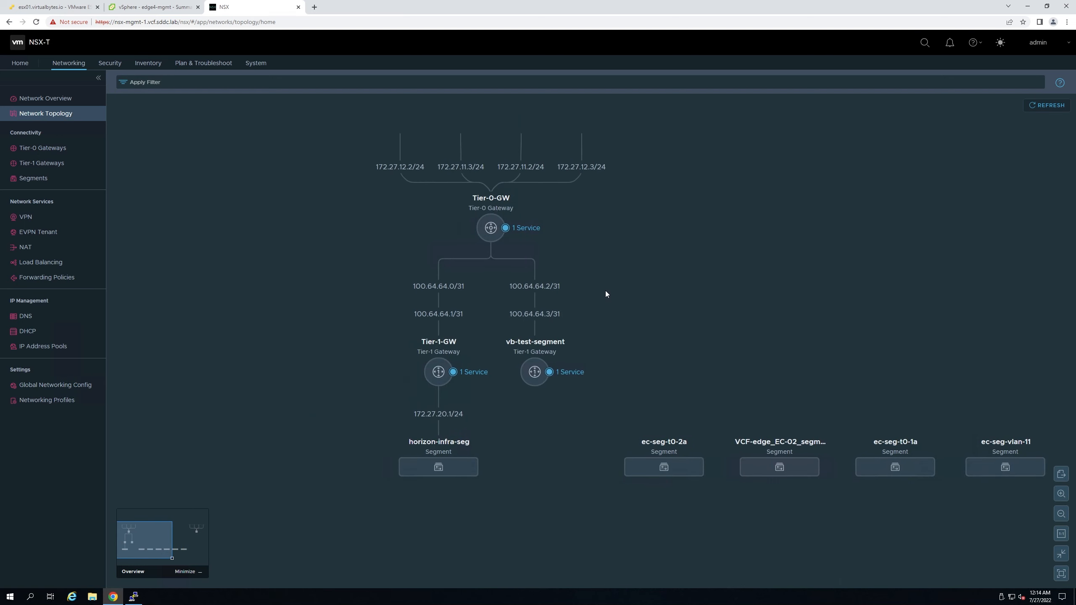
pyautogui.scroll(3, 605, 291)
pyautogui.scroll(-2, 635, 324)
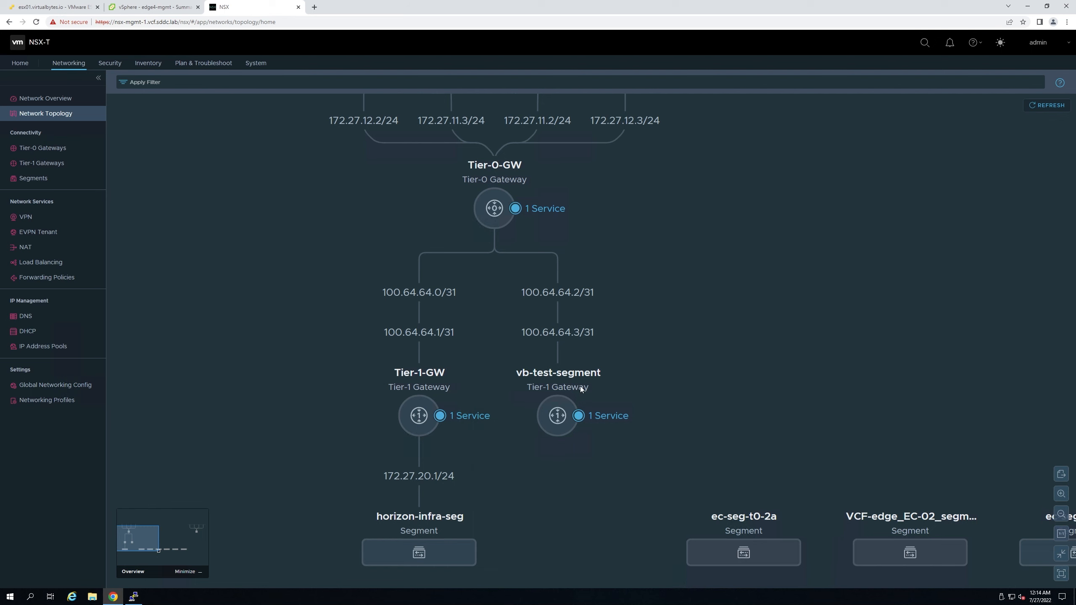
# - Add segment test-for-video-202 with vb-test-segment | Tier1 as its connected gateway
pyautogui.click(33, 181)
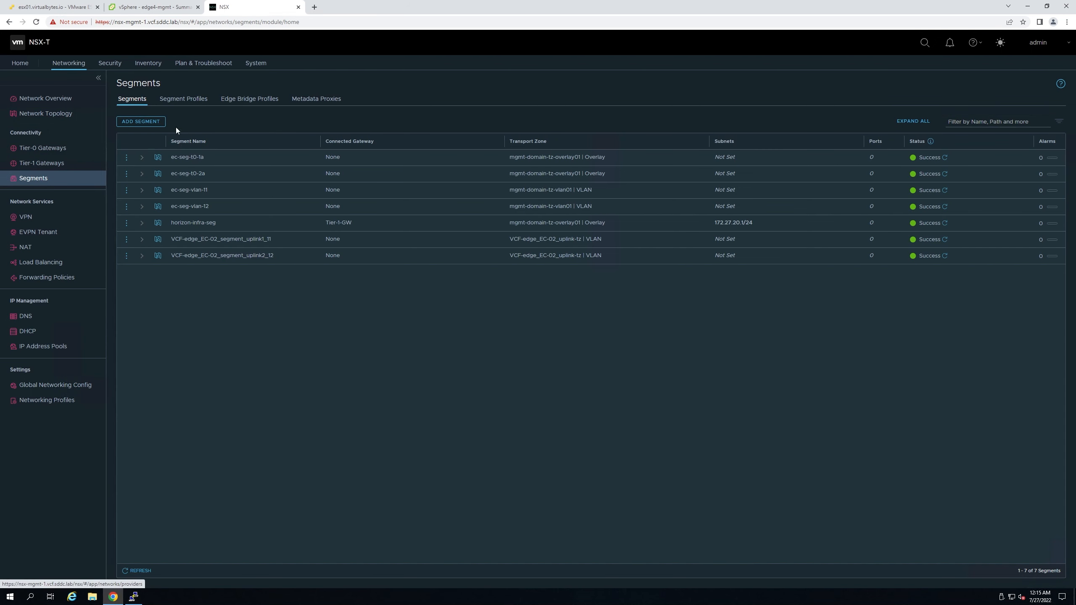
pyautogui.click(144, 121)
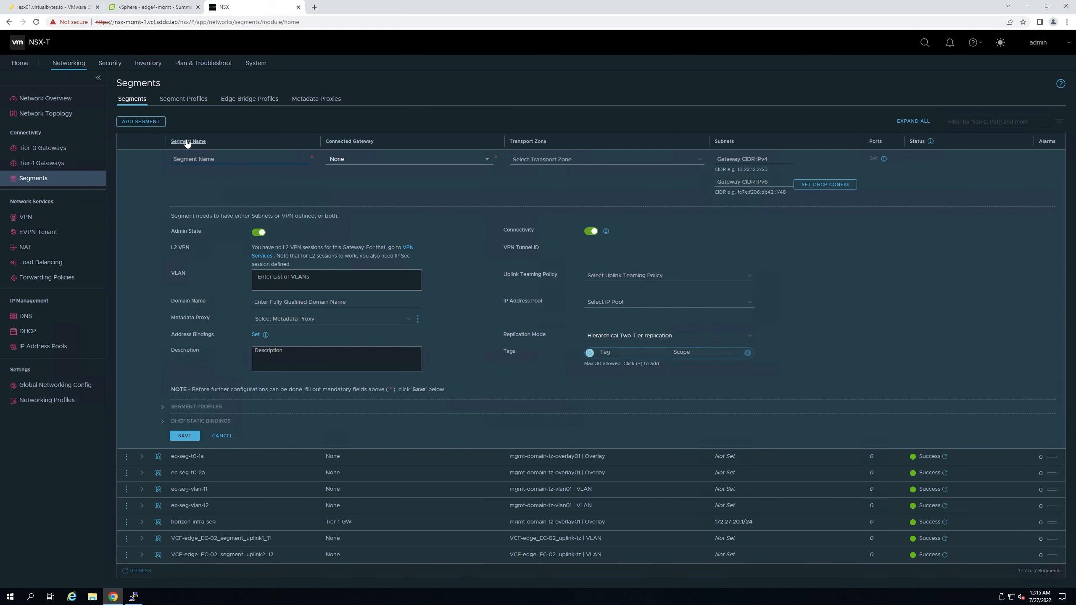
pyautogui.write('test-for-video')
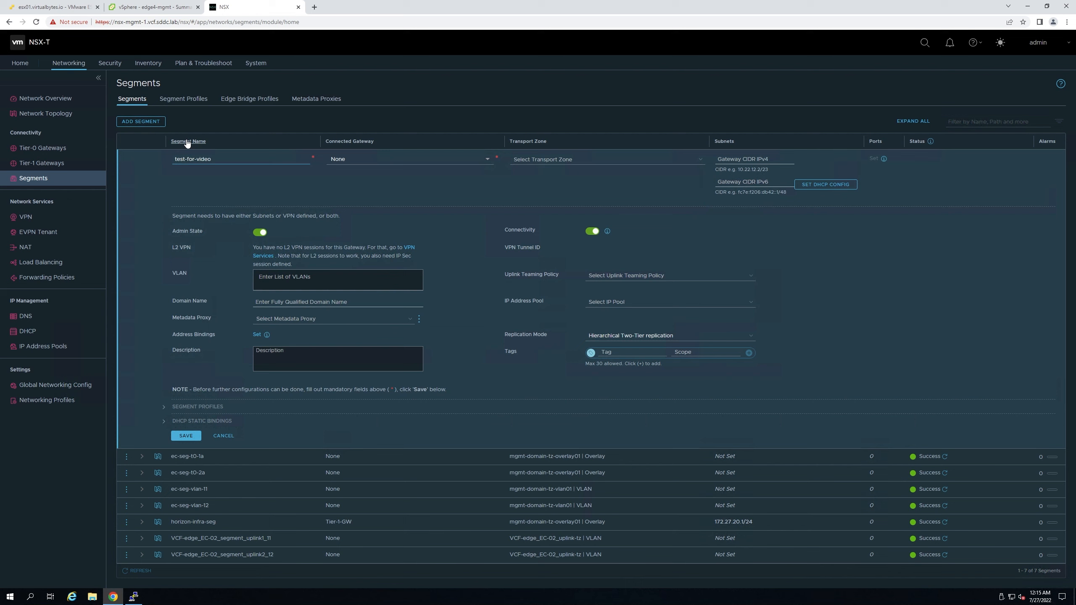
pyautogui.write('-202')
pyautogui.click(367, 162)
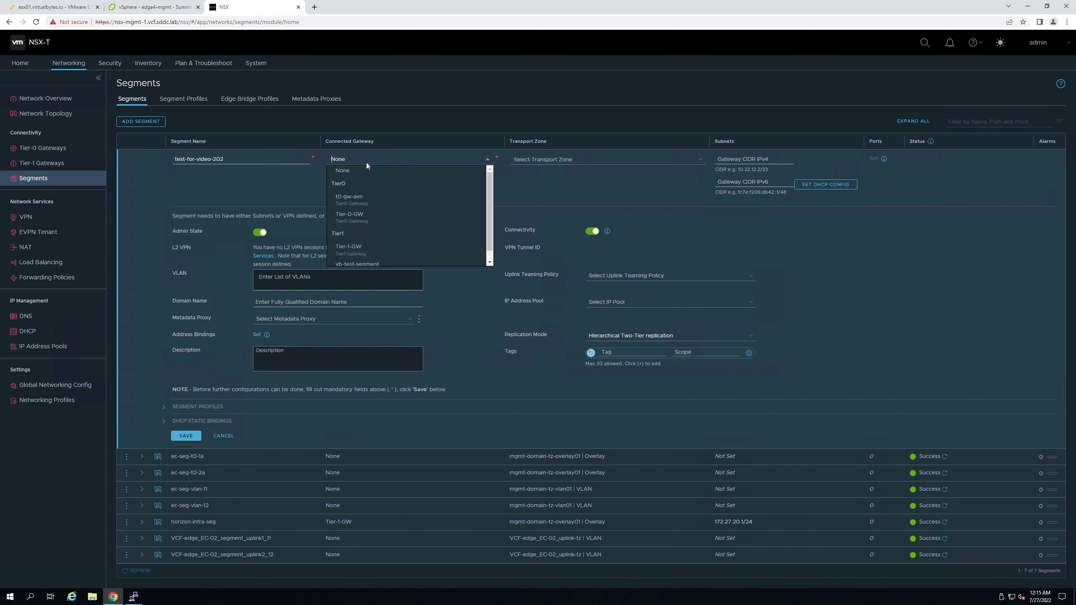
pyautogui.scroll(-1, 372, 254)
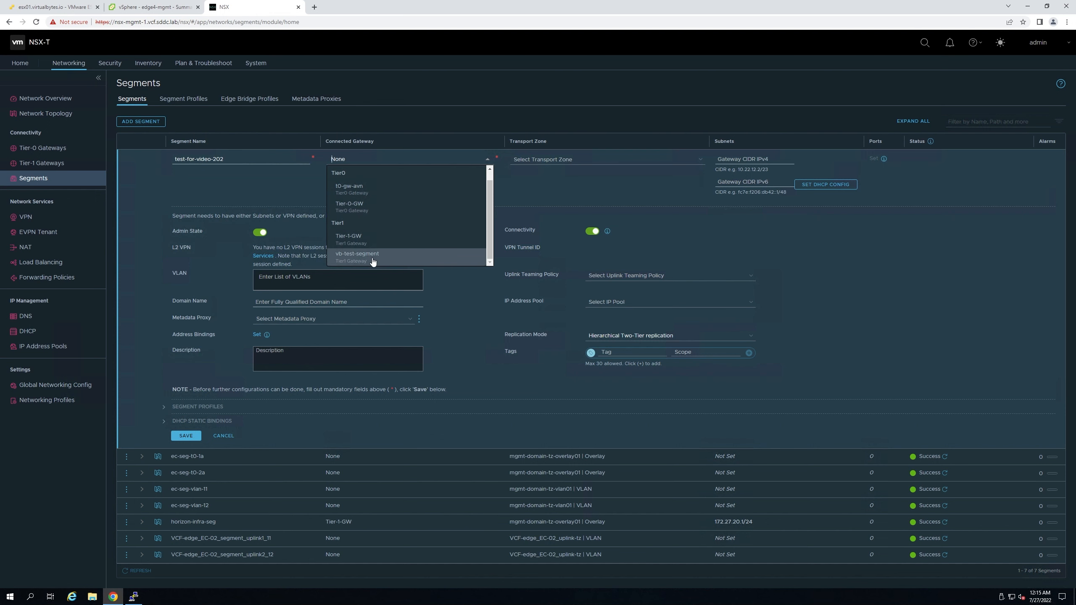
pyautogui.click(357, 256)
pyautogui.click(563, 159)
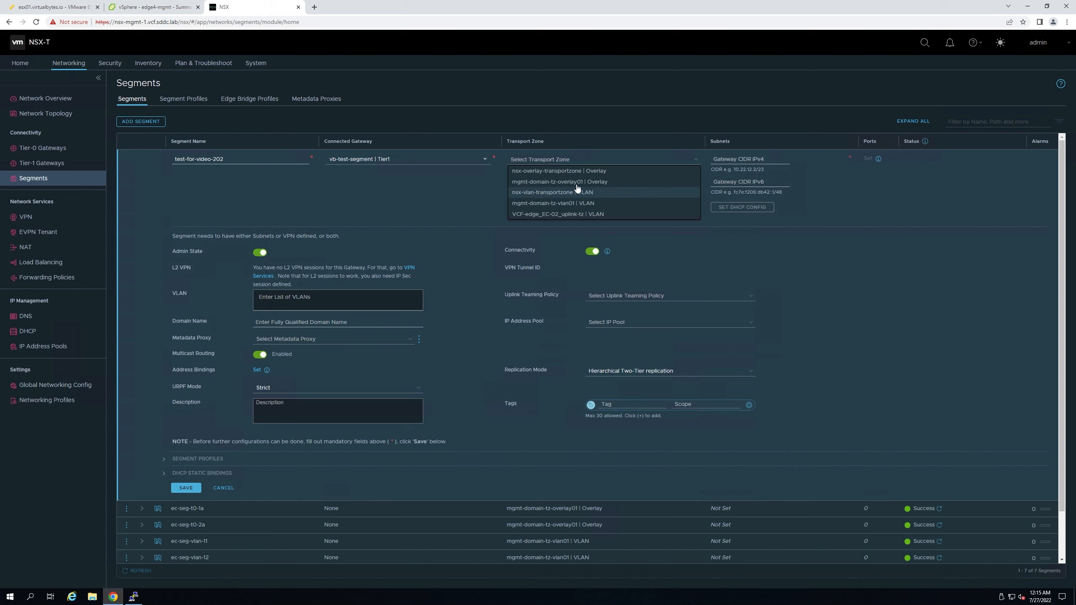
# - Place the segment in mgmt-domain-tz-overlay01 with gateway 10.0.150.1/24, keep Hierarchical Two-Tier replication, and save
pyautogui.click(559, 182)
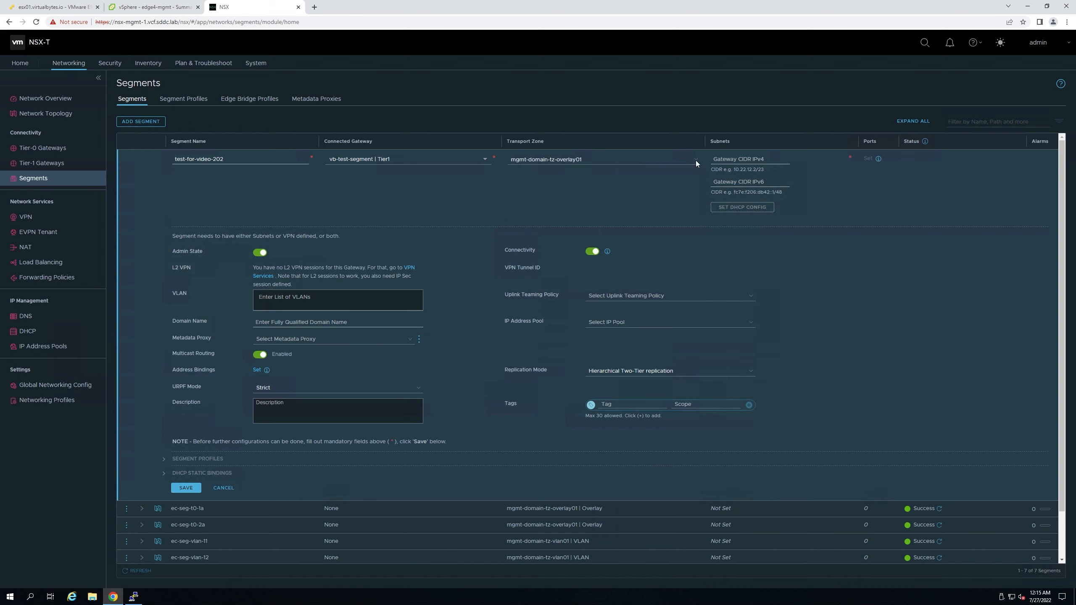
pyautogui.click(725, 159)
pyautogui.write('10.0')
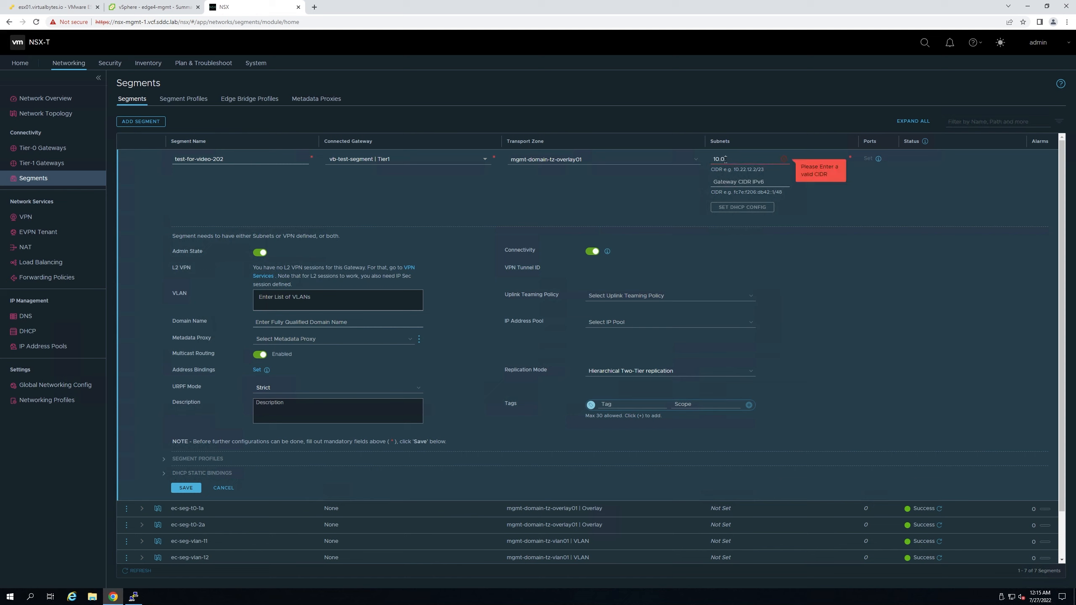
pyautogui.write('.150.1/24')
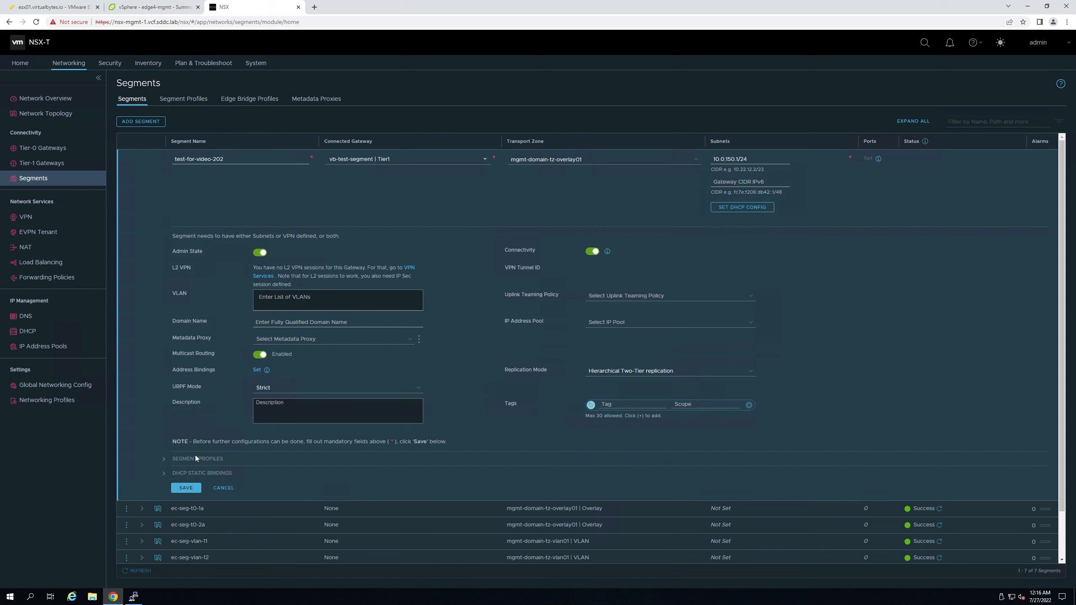
pyautogui.click(638, 371)
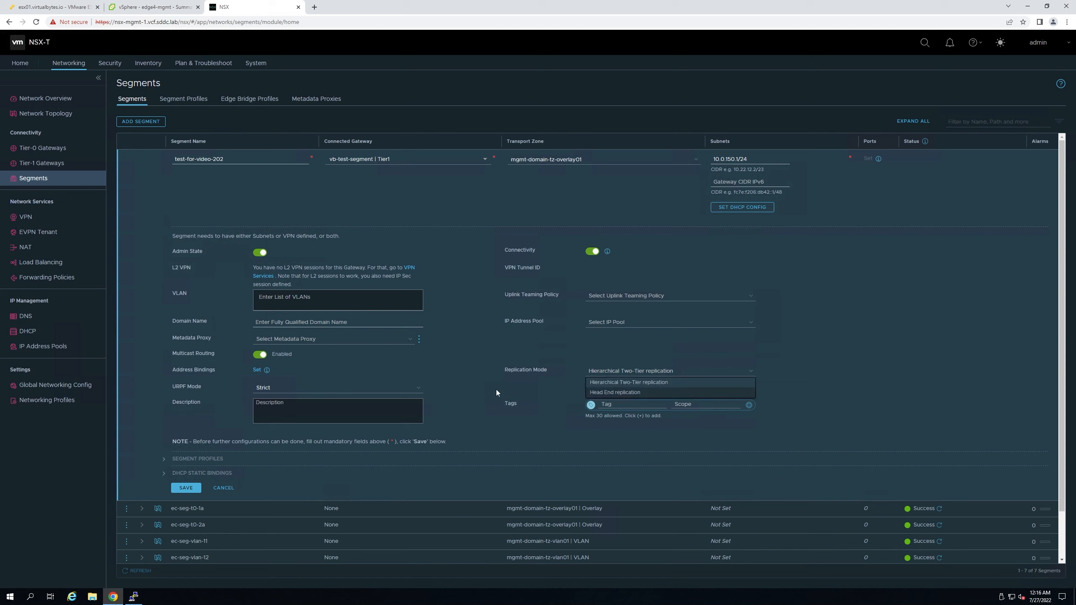
pyautogui.click(468, 387)
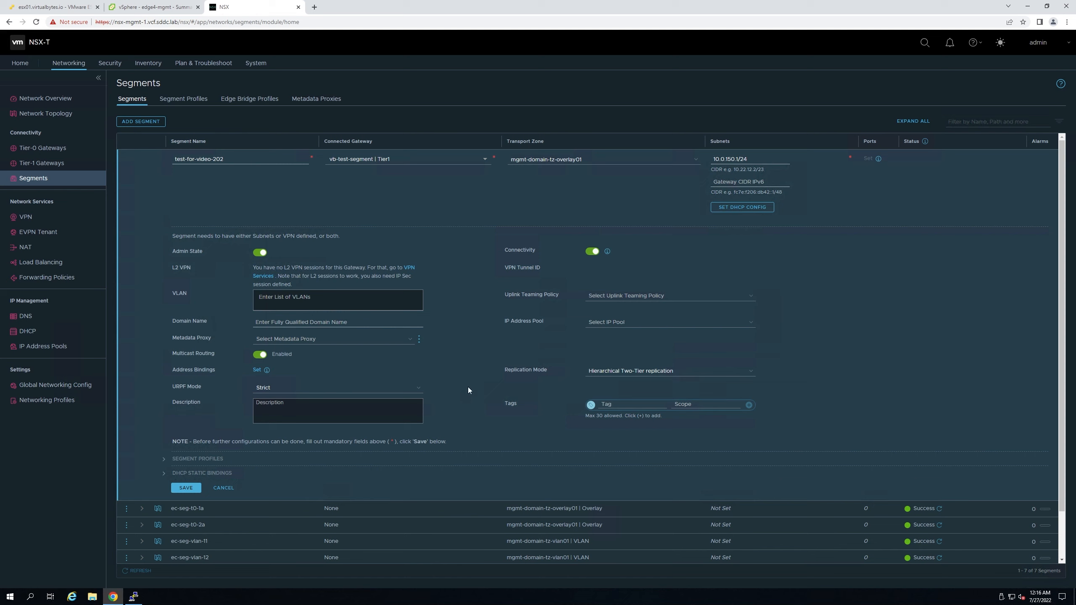
pyautogui.click(185, 492)
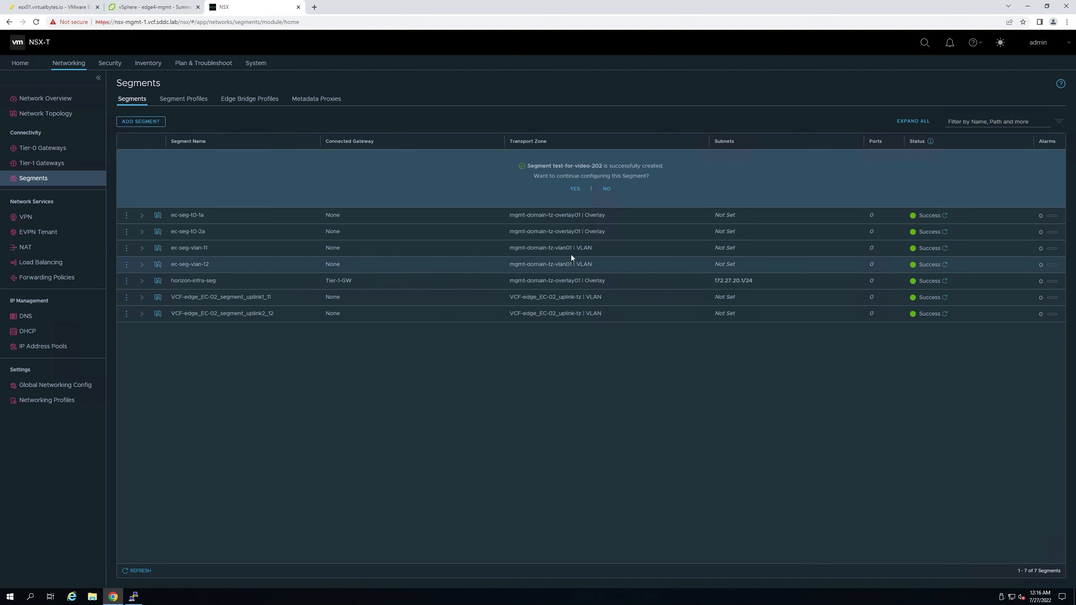
# - Expand Segment Profiles, DHCP Static Bindings and Advanced Settings, keeping the IP Discovery profile unchanged
pyautogui.click(579, 190)
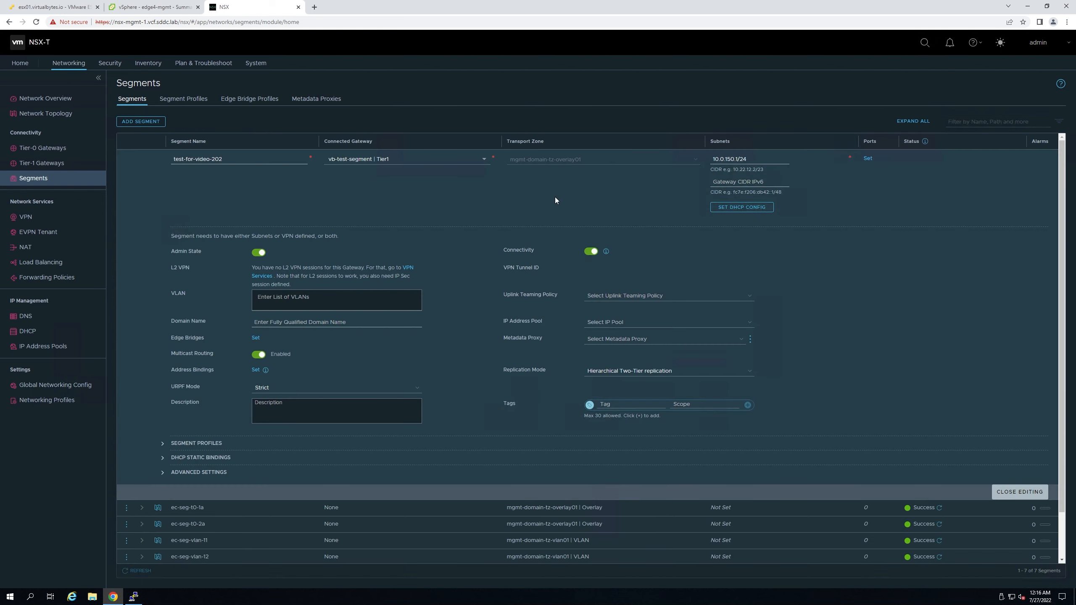
pyautogui.click(163, 444)
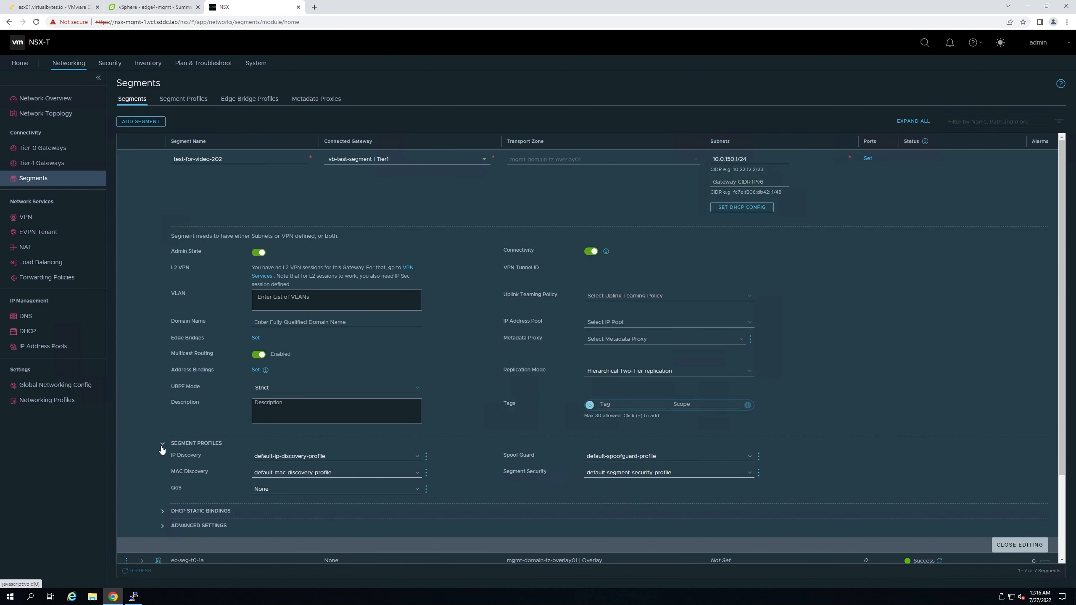
pyautogui.scroll(-2, 173, 466)
pyautogui.click(173, 429)
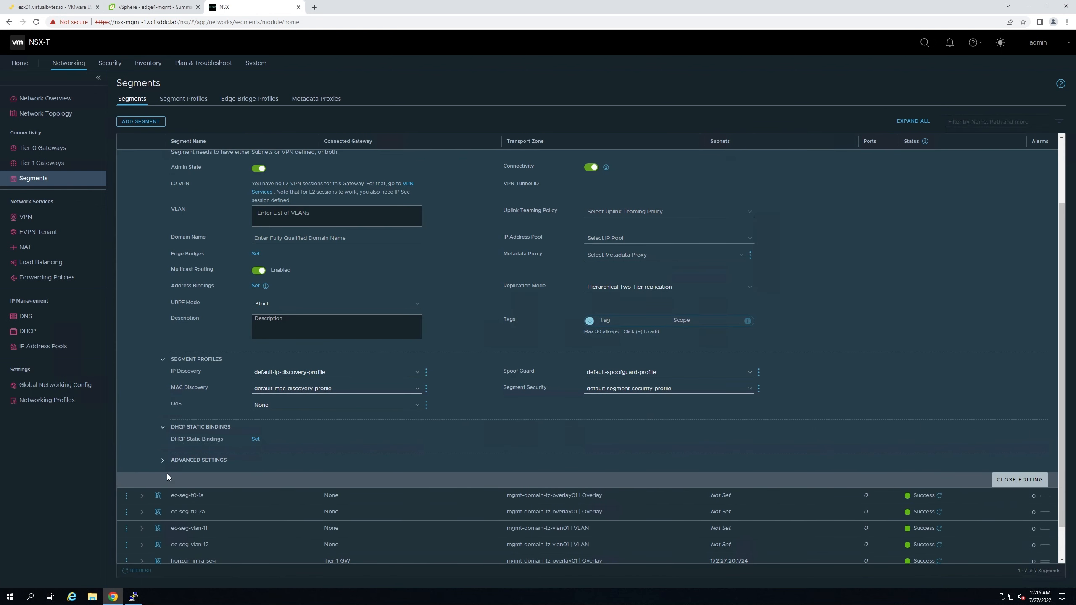
pyautogui.click(173, 461)
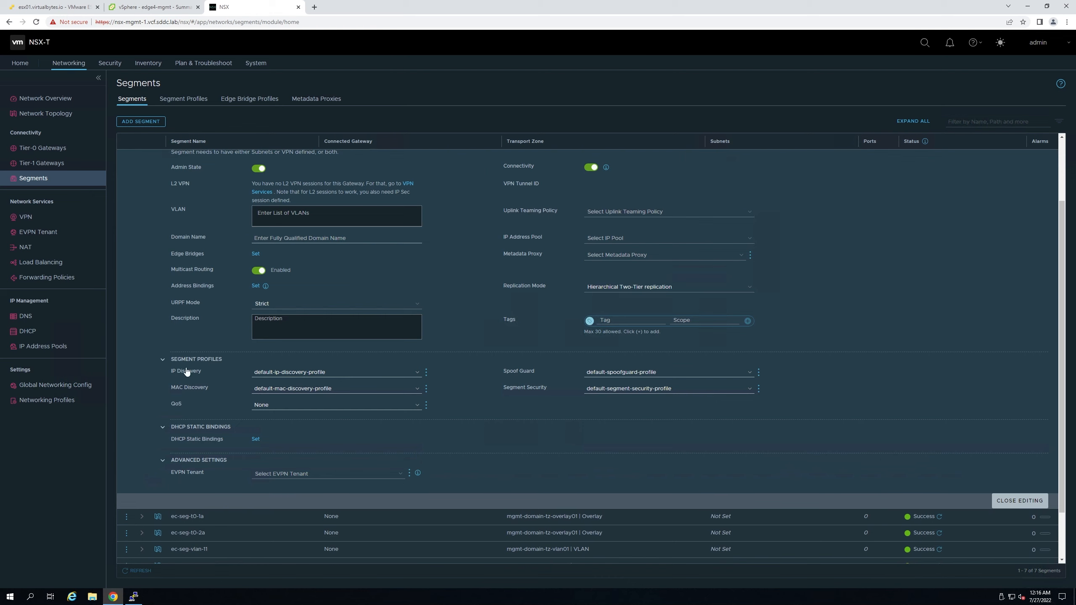
pyautogui.click(300, 373)
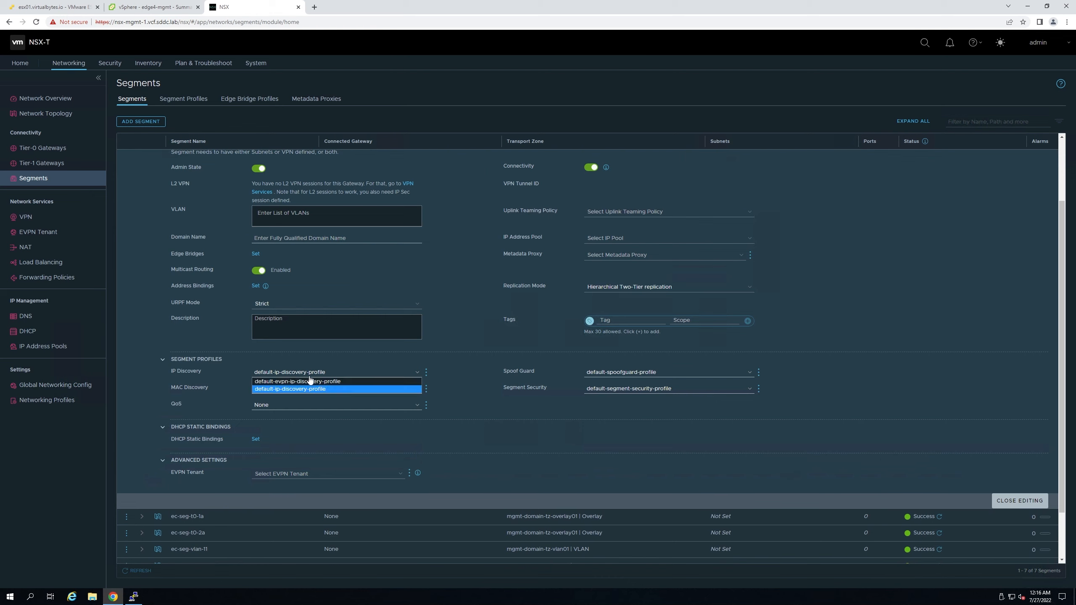
pyautogui.click(471, 380)
# - View the default-ip-discovery-profile details, including ARP/DHCP snooping and Trust on First Use
pyautogui.click(427, 375)
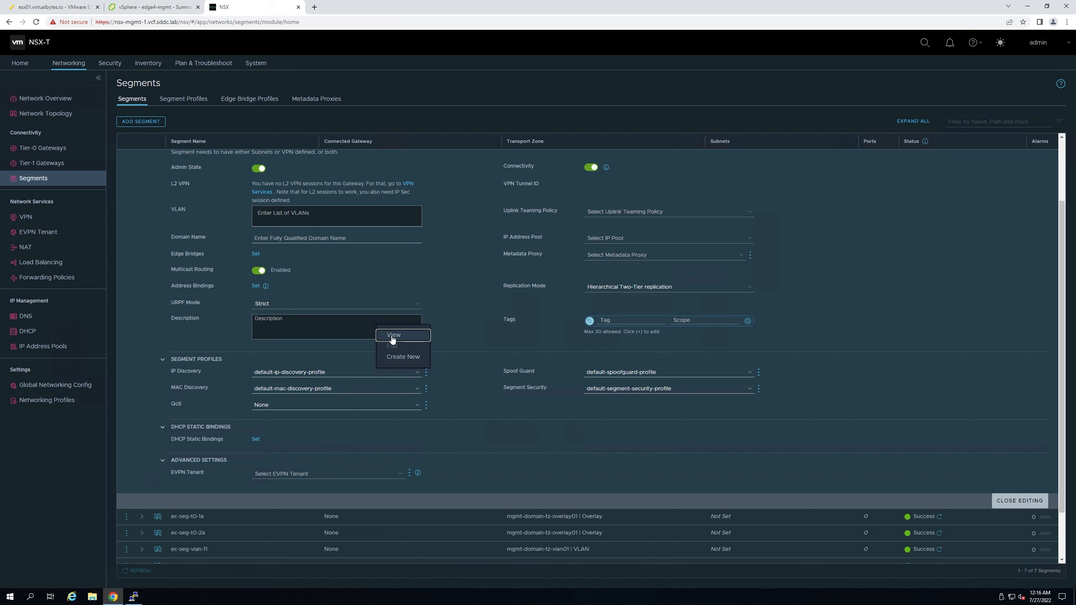
pyautogui.click(392, 338)
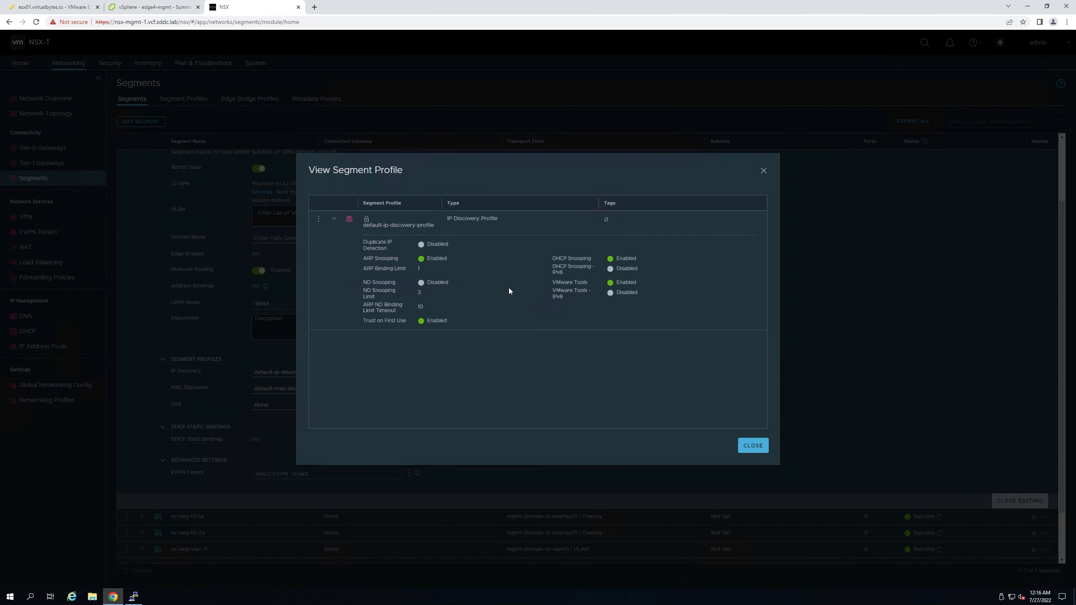
pyautogui.moveTo(412, 267); pyautogui.dragTo(464, 269)
pyautogui.click(464, 268)
pyautogui.moveTo(411, 314); pyautogui.dragTo(295, 301)
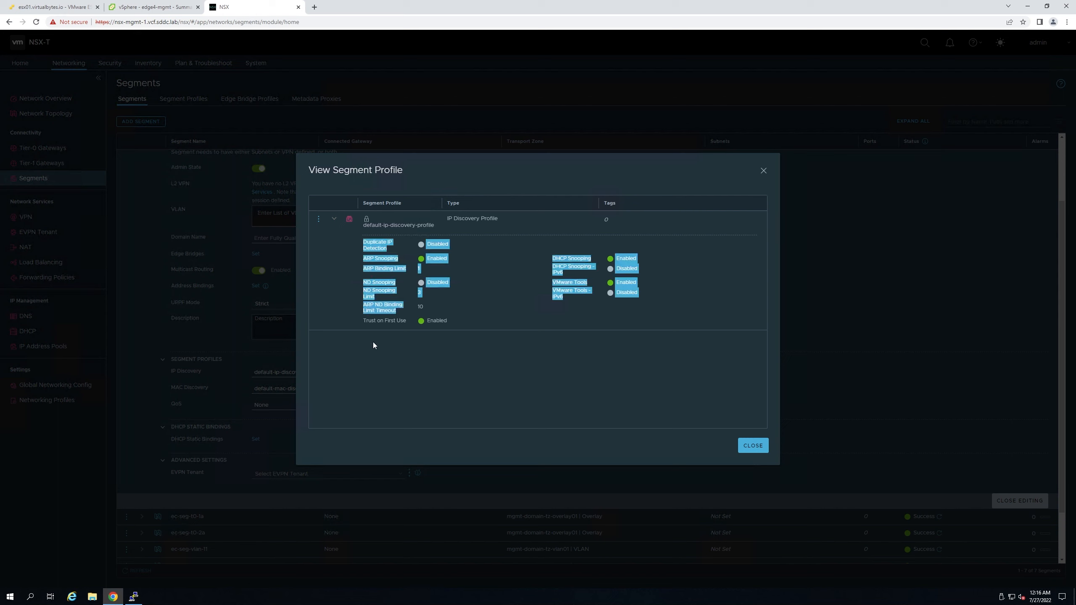
pyautogui.click(410, 331)
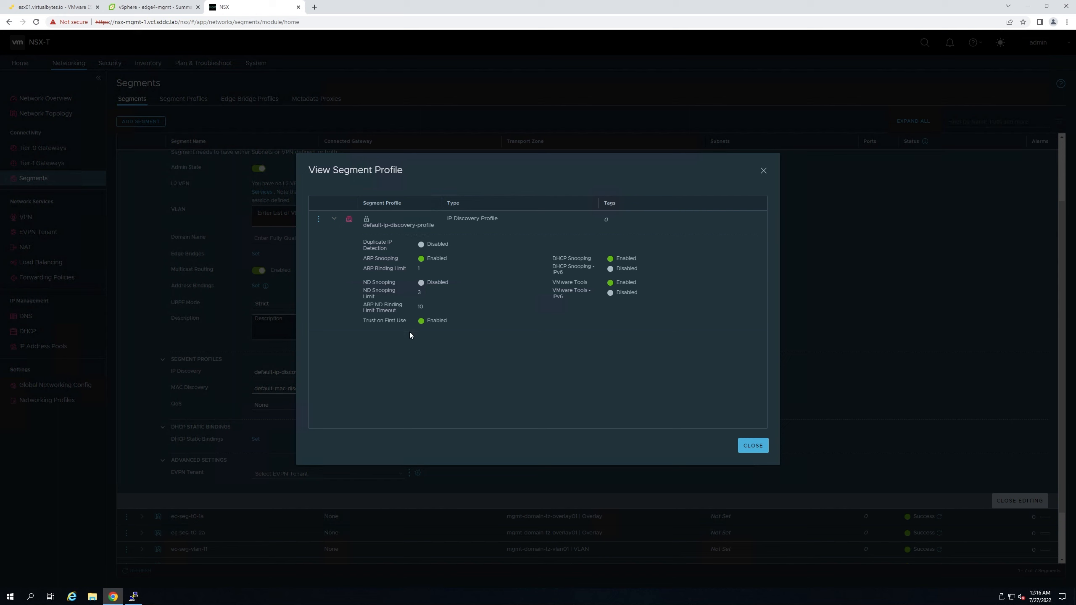
pyautogui.click(363, 322)
pyautogui.click(463, 331)
# - Close the profile details, keep QoS None and default Spoof Guard and Segment Security profiles, then close editing
pyautogui.click(393, 341)
pyautogui.click(753, 445)
pyautogui.click(298, 406)
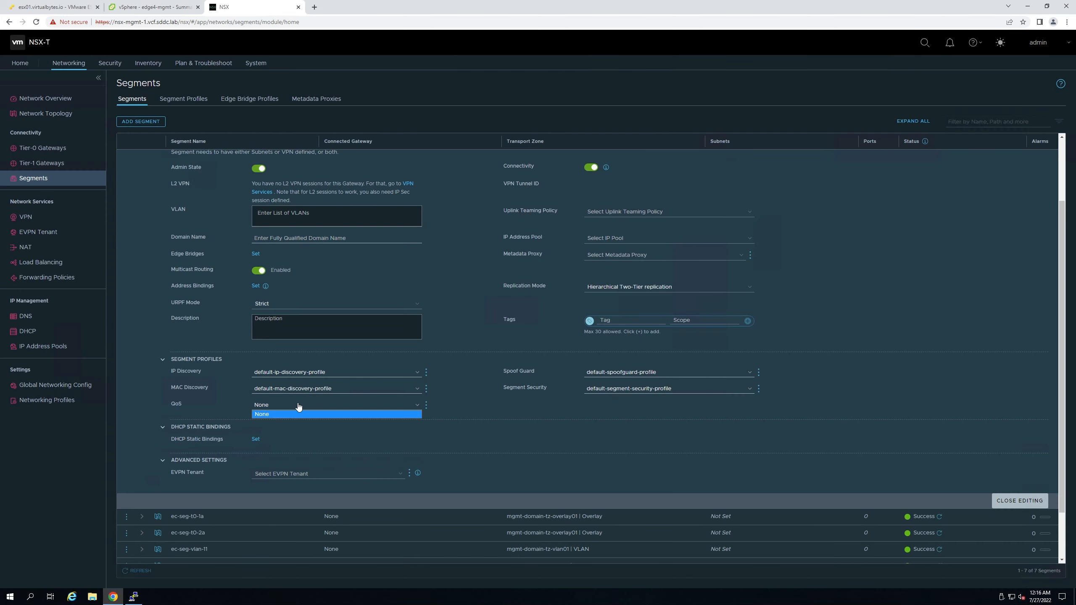
pyautogui.click(299, 406)
pyautogui.click(637, 376)
pyautogui.click(637, 375)
pyautogui.click(646, 393)
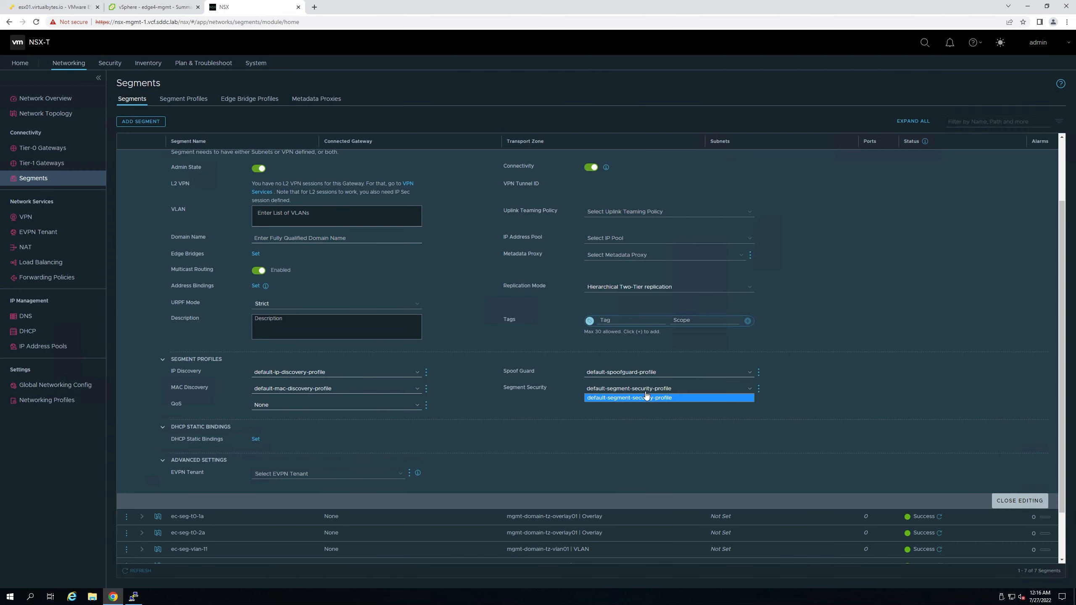
pyautogui.click(646, 396)
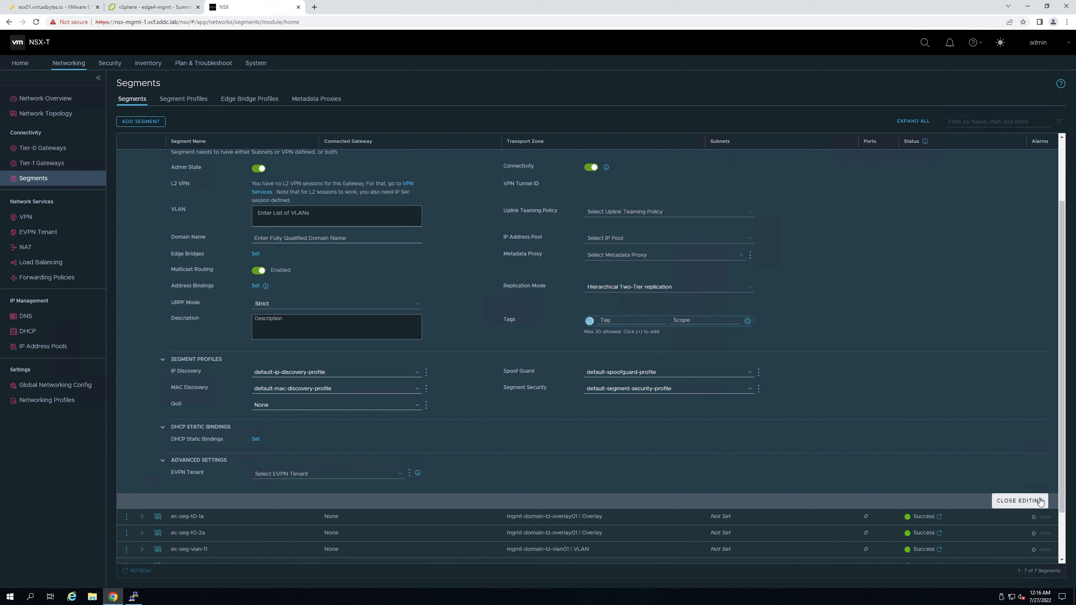
pyautogui.click(1040, 501)
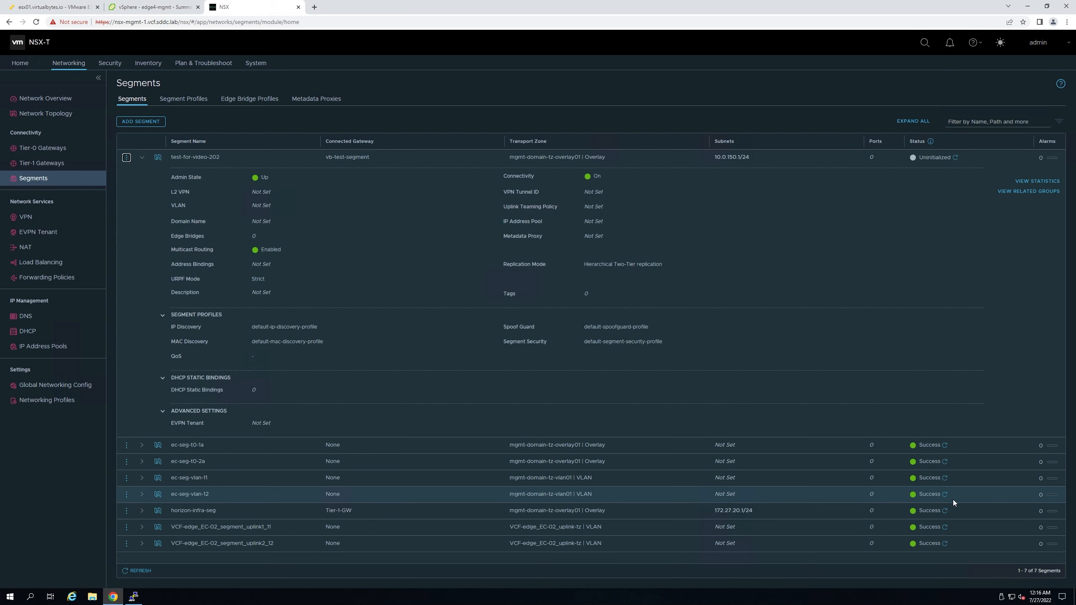
# - Zoom the topology to confirm test-for-video-202 under vb-test-segment, then select dc01 in vSphere
pyautogui.click(34, 120)
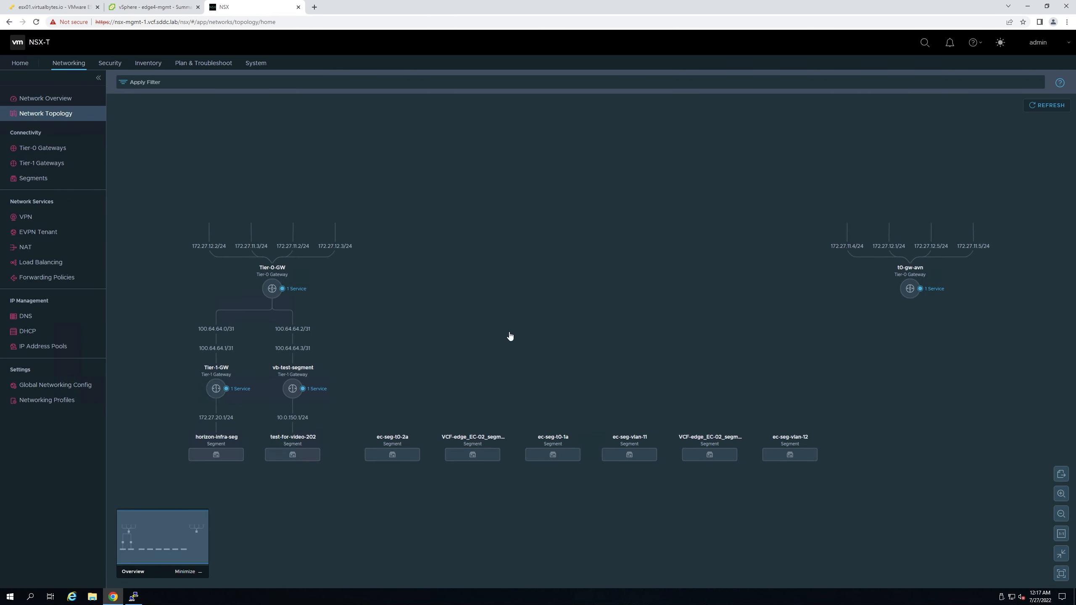
pyautogui.scroll(5, 510, 336)
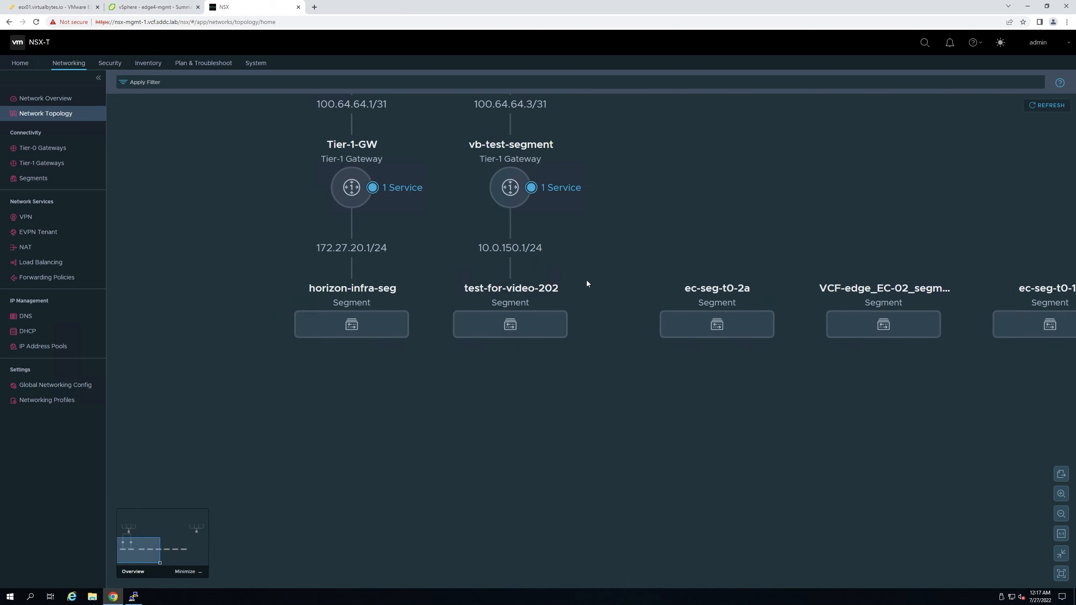
pyautogui.scroll(1, 499, 368)
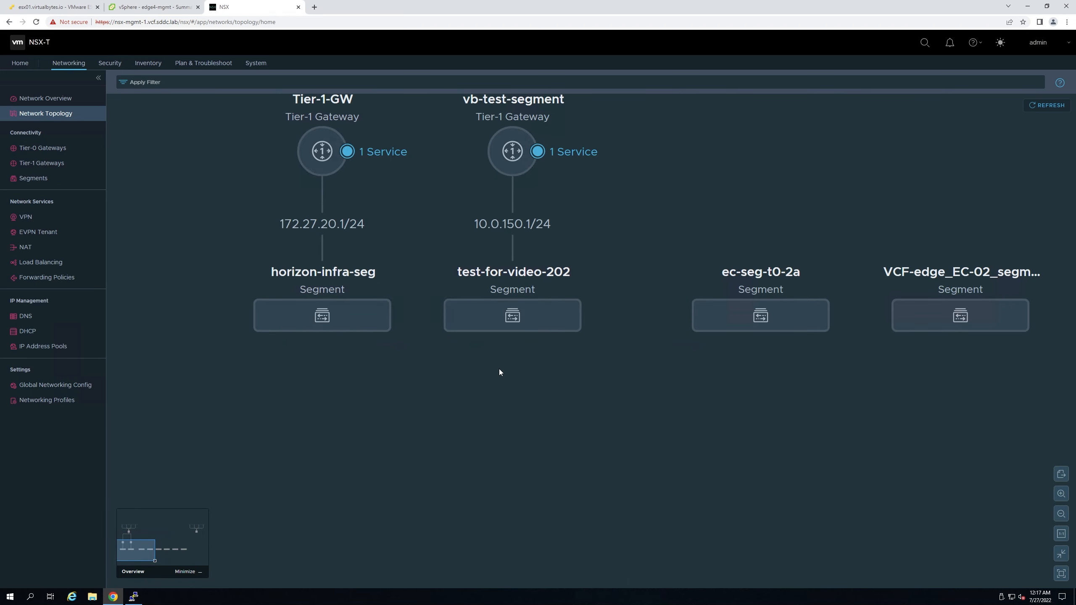
pyautogui.click(119, 13)
pyautogui.click(46, 284)
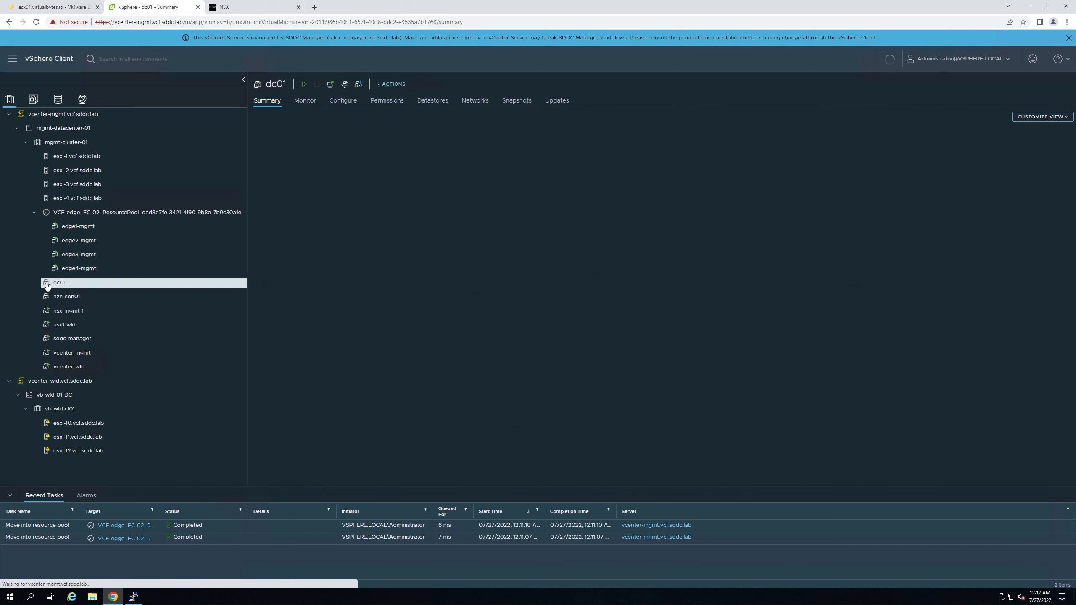
# - Check the network options for dc01's Network adapter 1 in Edit Settings, then cancel
pyautogui.rightClick(47, 285)
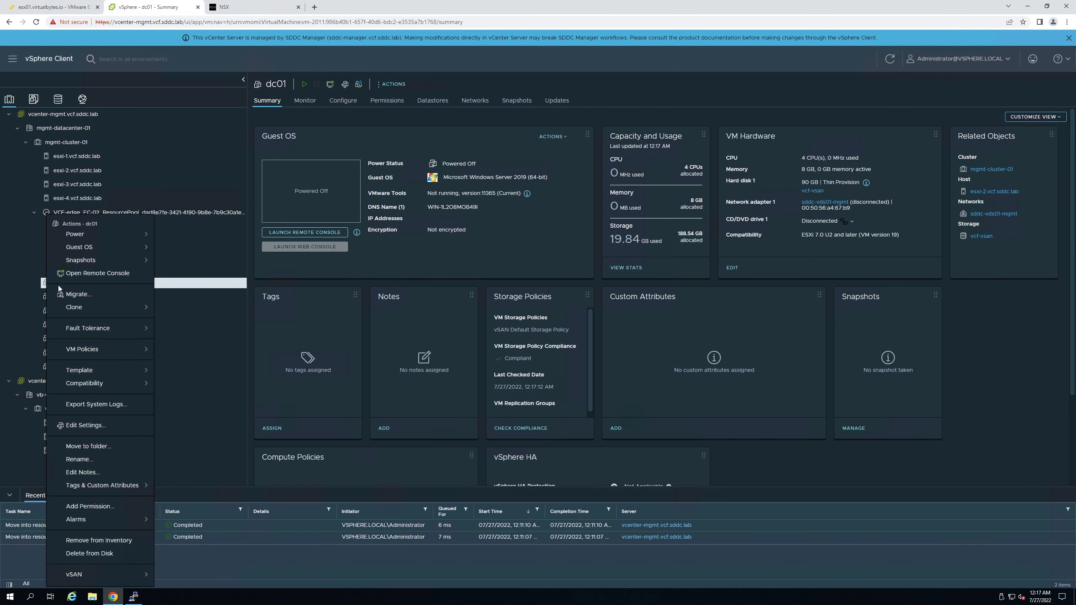
pyautogui.click(87, 425)
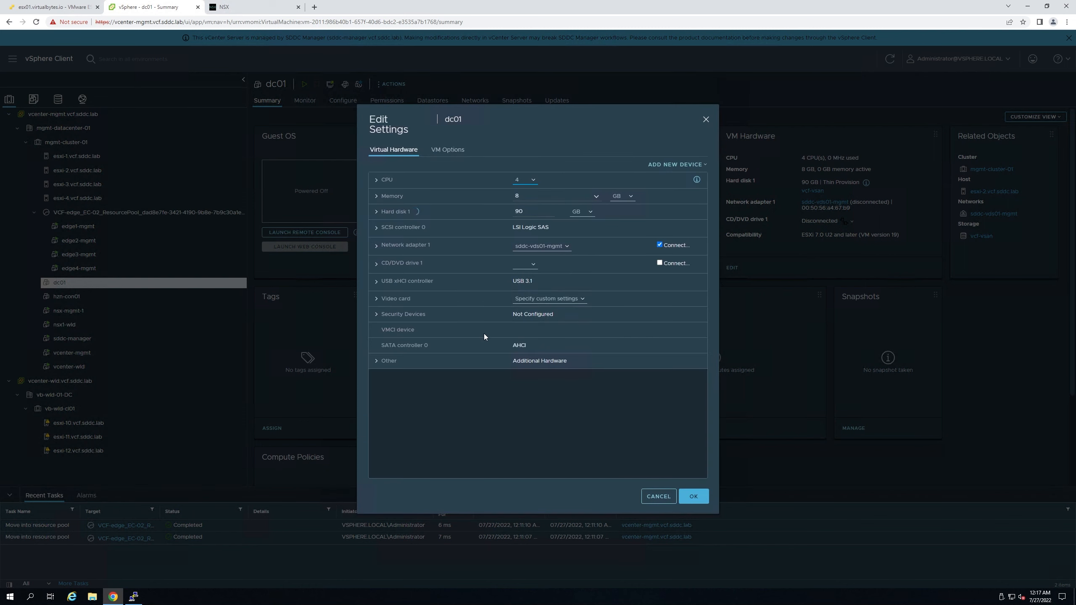
pyautogui.click(547, 246)
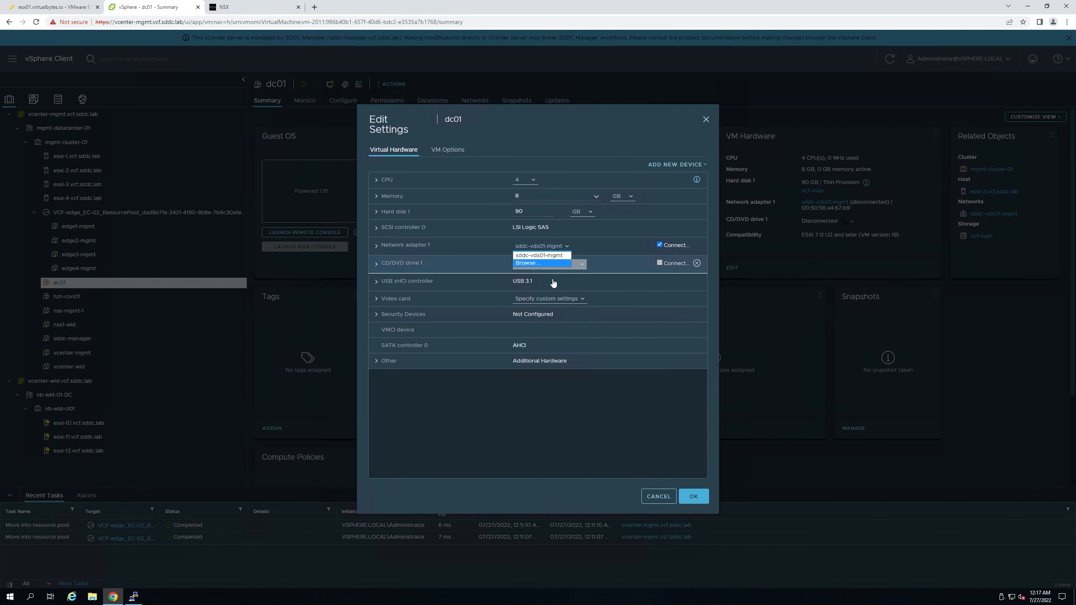
pyautogui.click(657, 498)
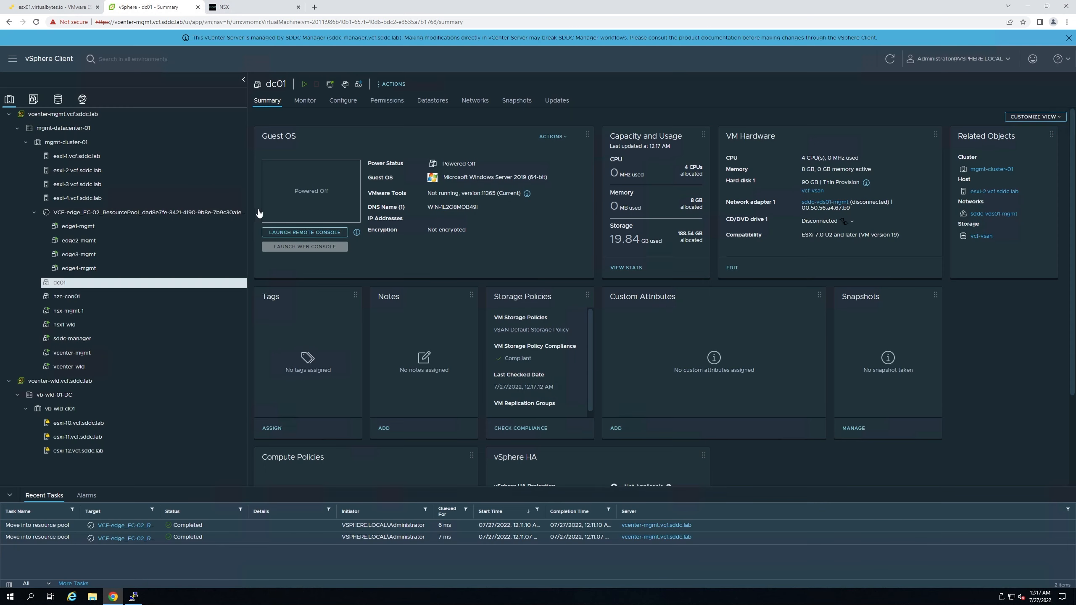
# - Open the test-for-video-202 port group summary in Networking, then return to NSX-T Manager
pyautogui.click(82, 99)
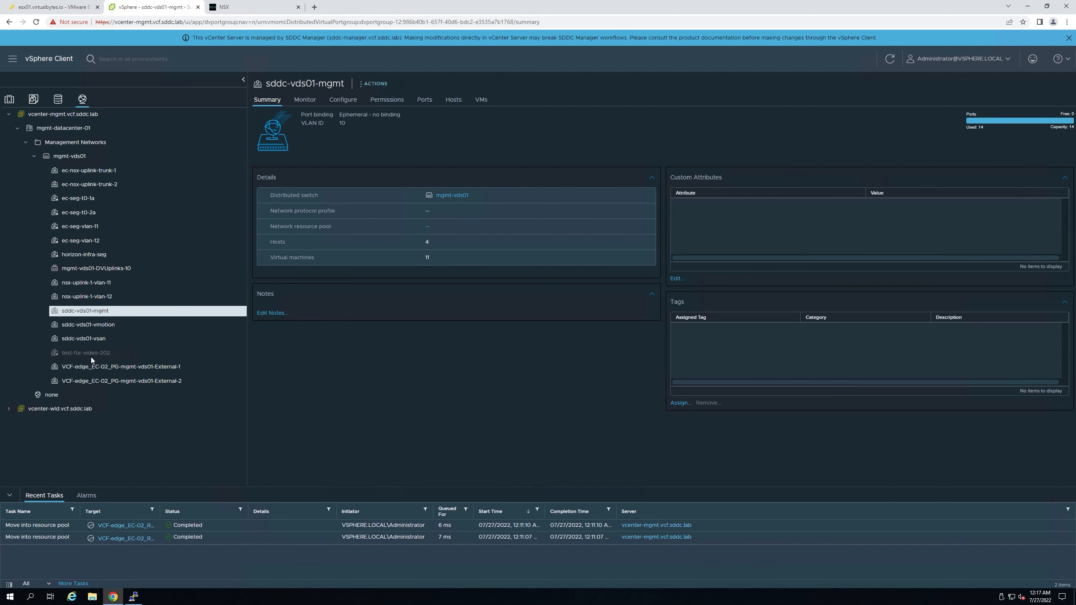
pyautogui.click(92, 356)
pyautogui.moveTo(345, 84); pyautogui.dragTo(245, 115)
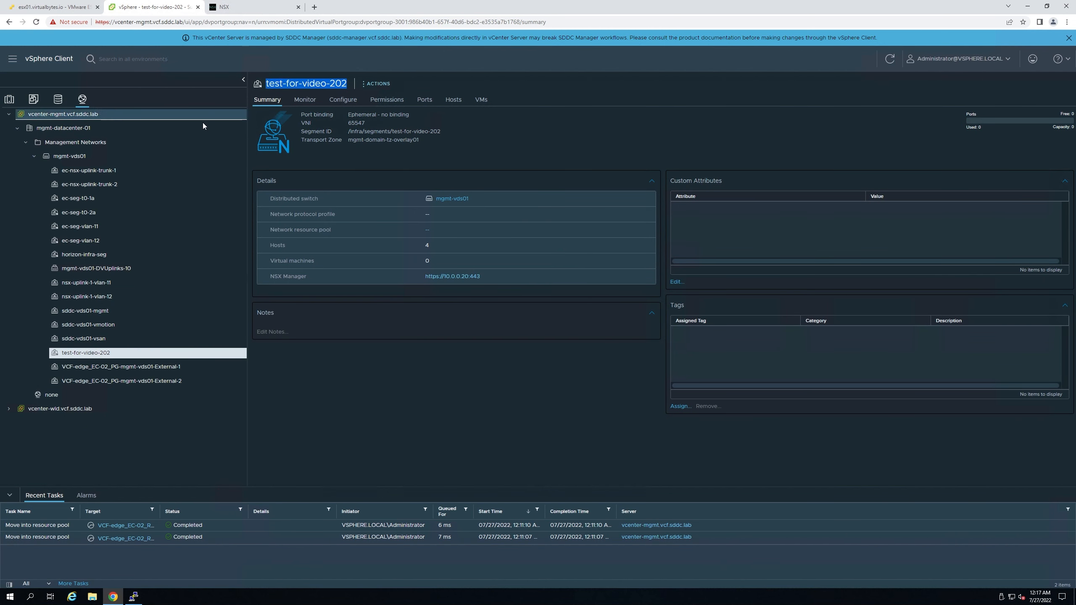
pyautogui.click(249, 9)
# - Confirm vcenter-mgmt.vcf.sddc.lab is up under Fabric > Compute Managers, then view the topology and return to vSphere
pyautogui.click(252, 65)
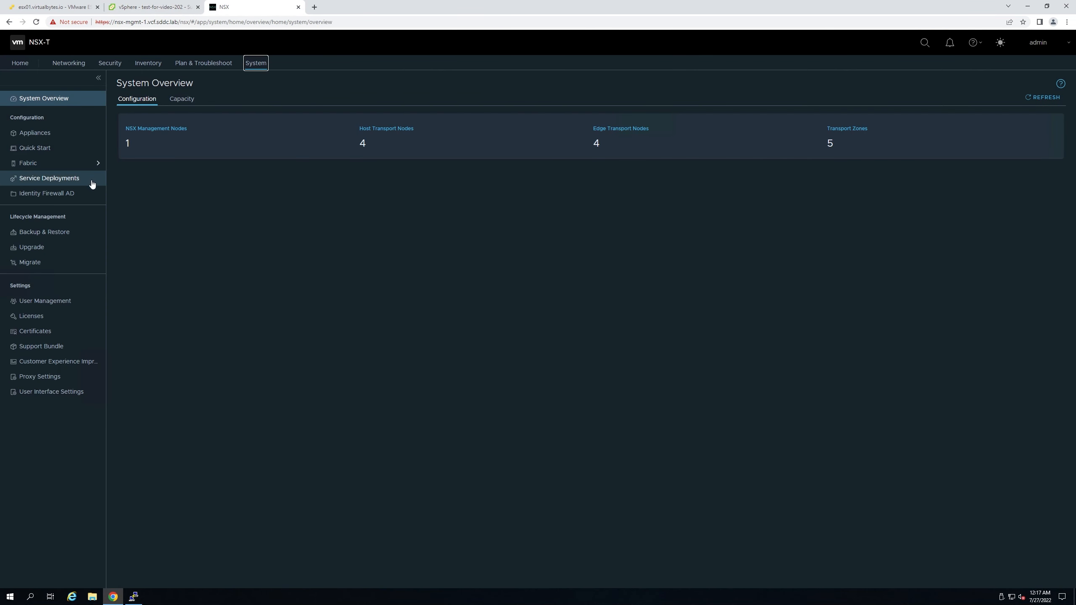
pyautogui.click(63, 164)
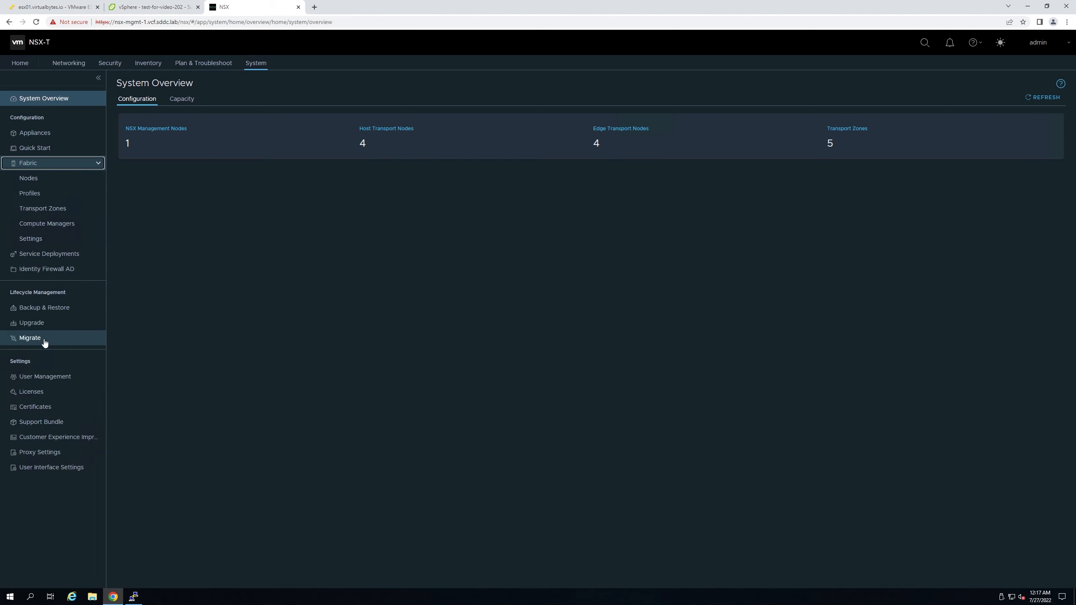
pyautogui.click(49, 224)
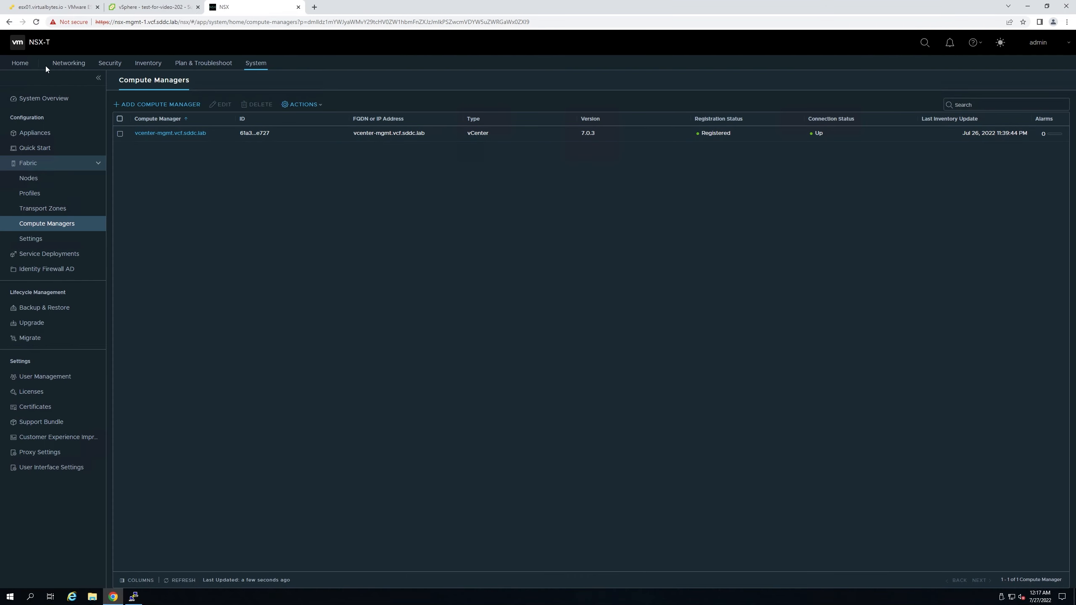
pyautogui.click(67, 63)
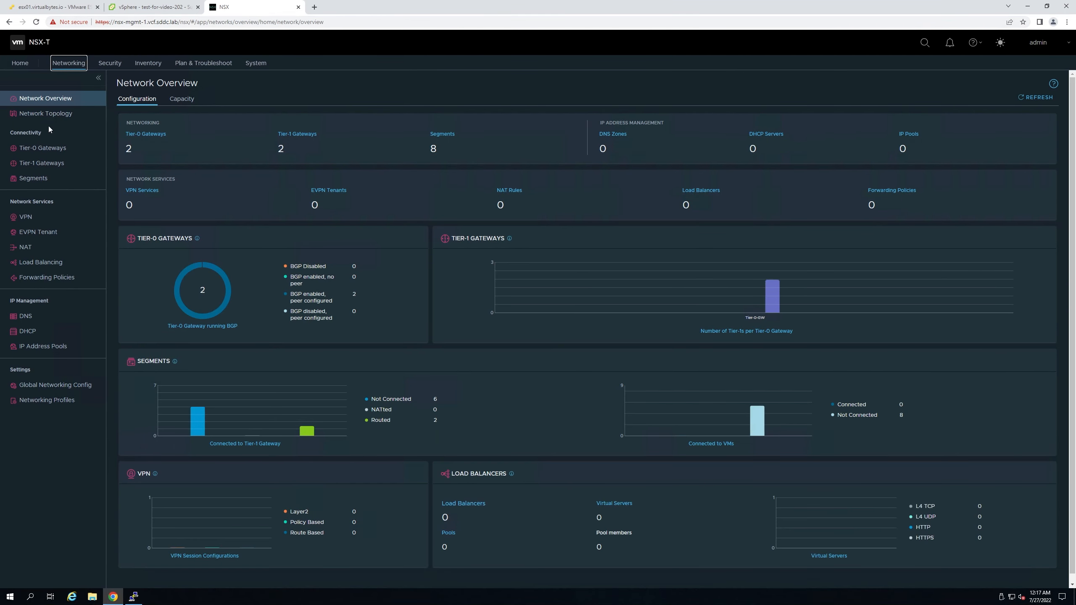
pyautogui.click(43, 113)
pyautogui.click(133, 8)
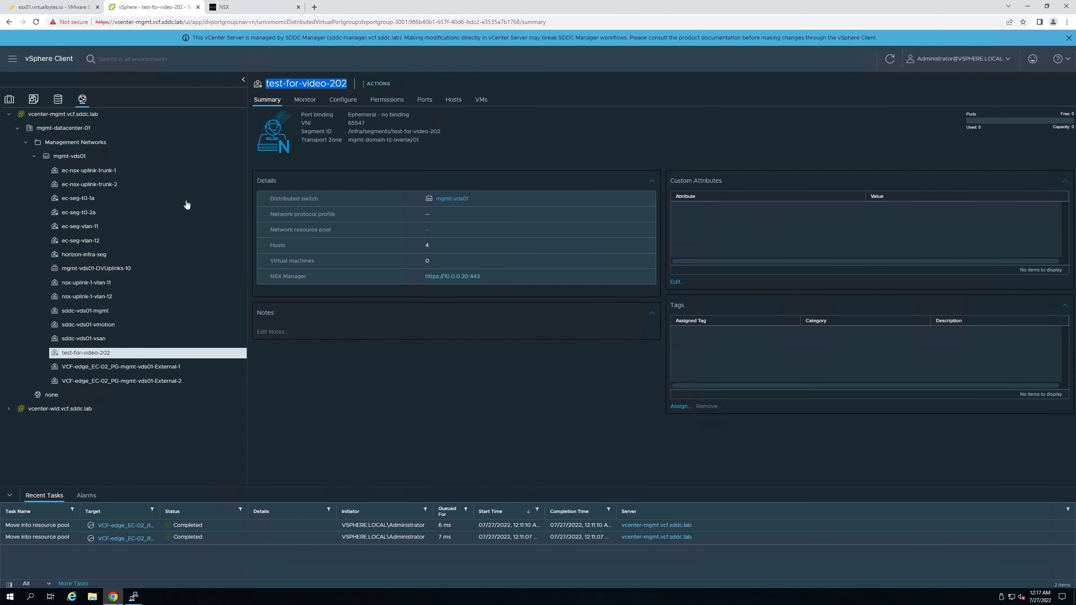
# - Connect dc01's network adapter to test-for-video-202 and save the VM settings
pyautogui.click(9, 100)
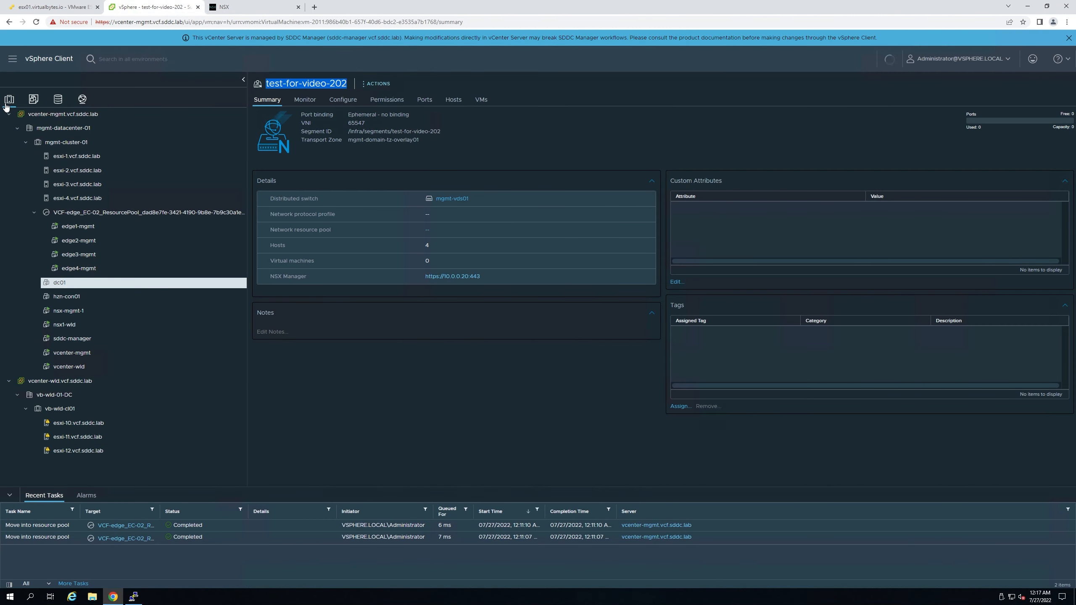
pyautogui.rightClick(67, 283)
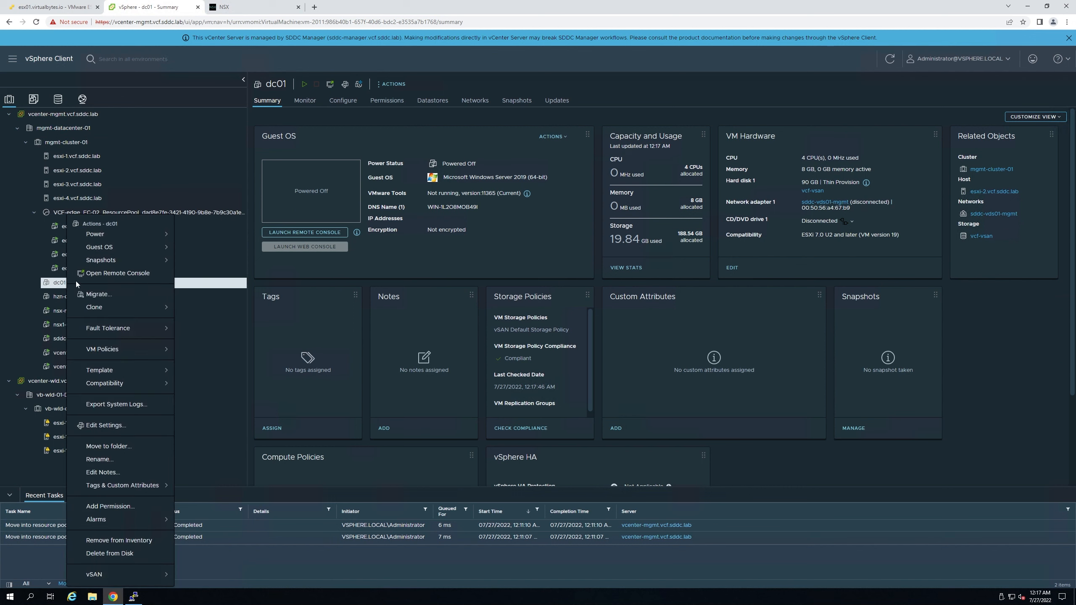
pyautogui.click(116, 426)
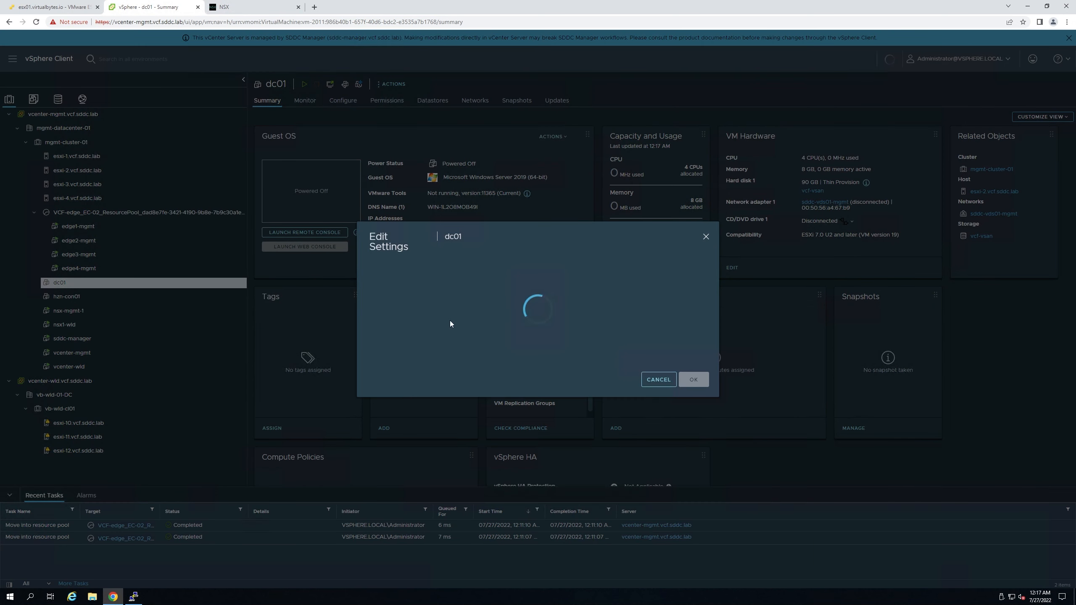
pyautogui.click(535, 246)
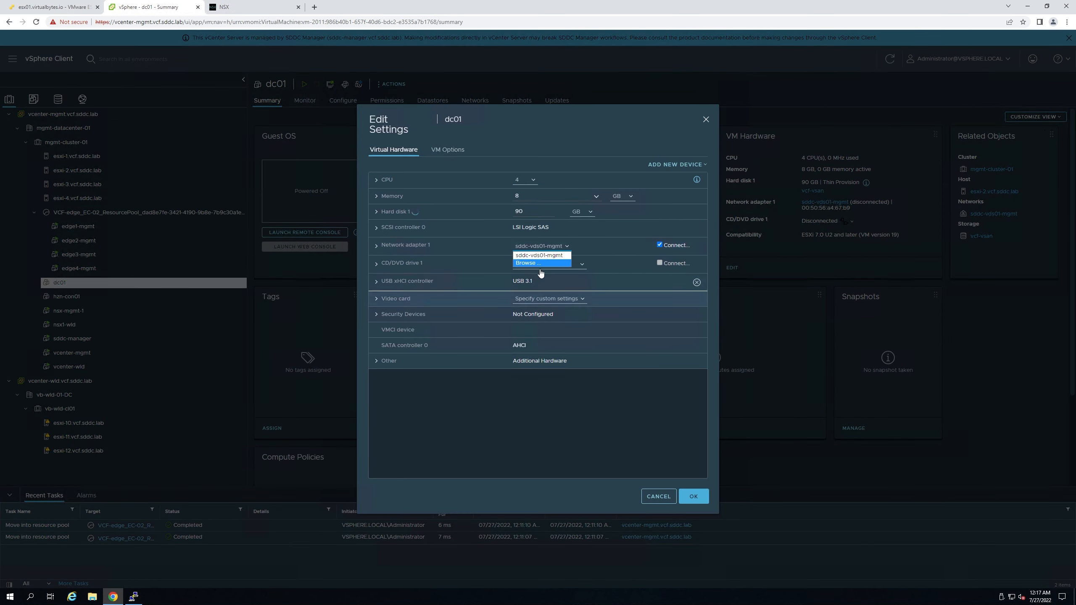
pyautogui.click(533, 264)
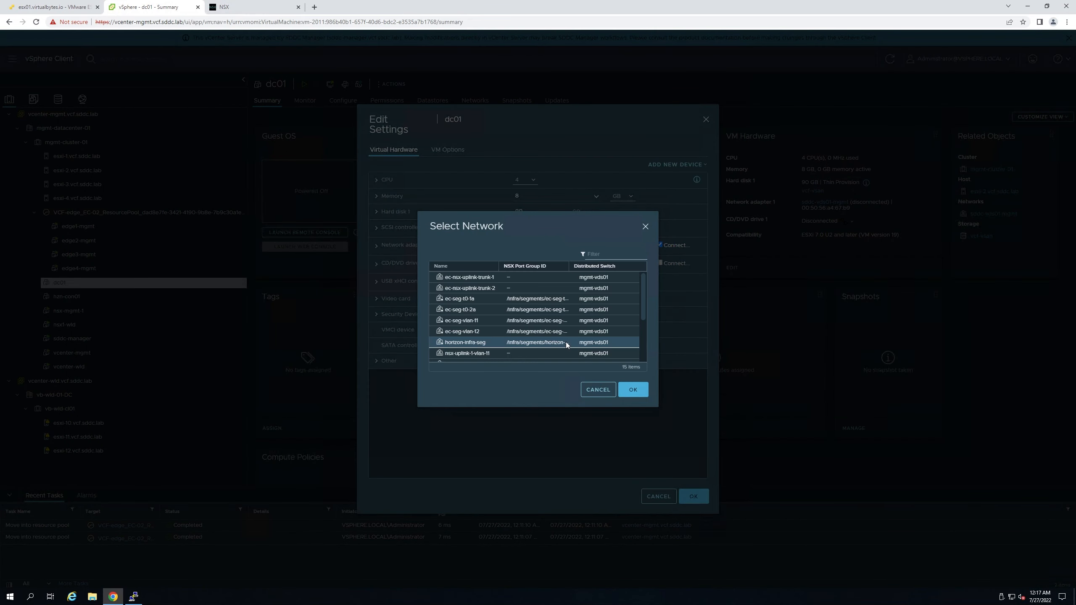
pyautogui.scroll(-3, 563, 339)
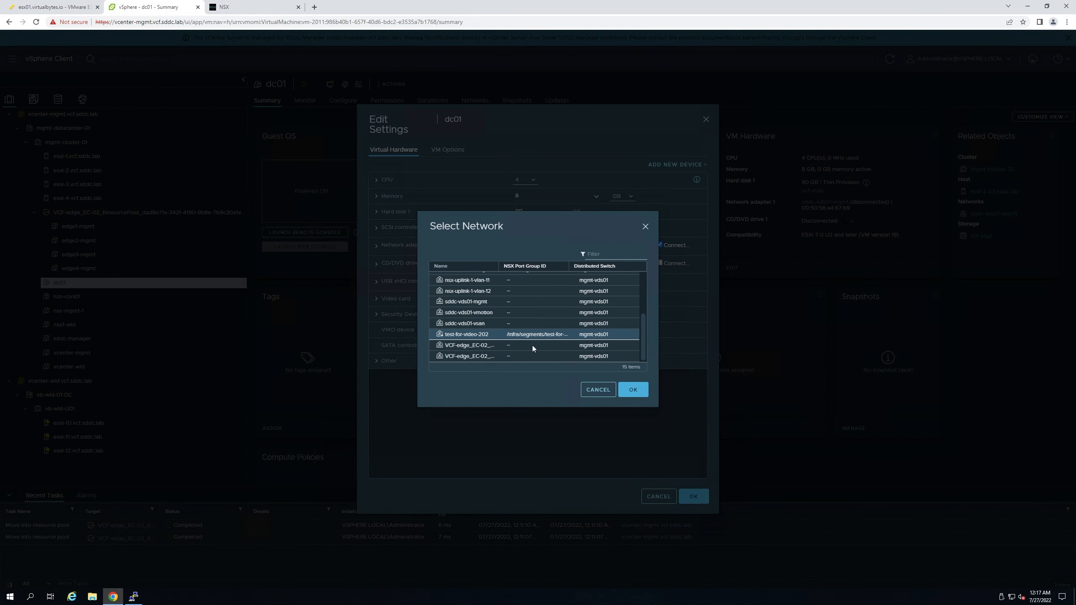
pyautogui.click(472, 334)
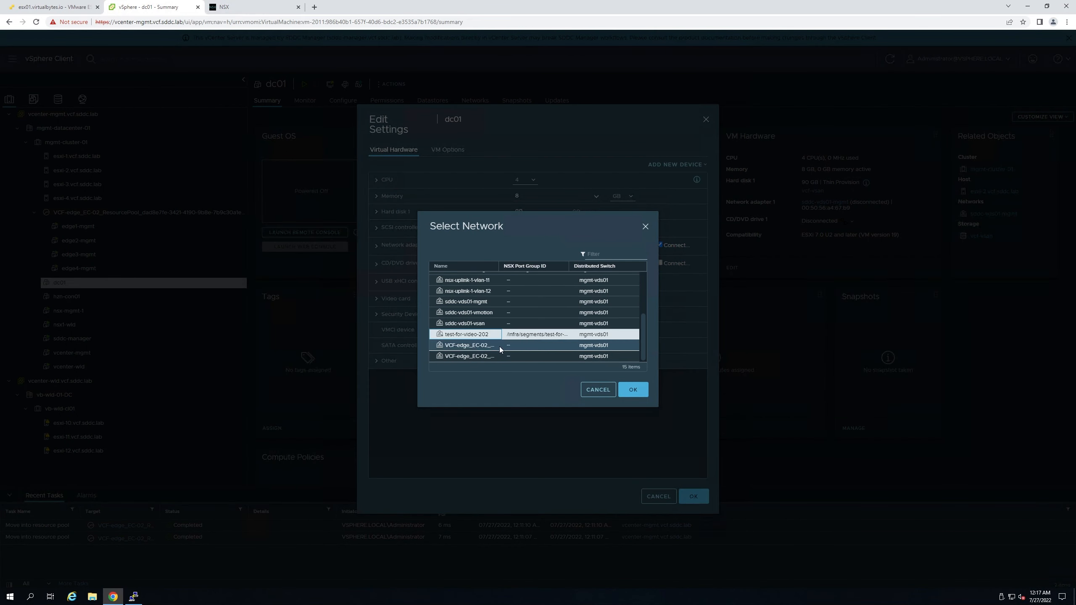
pyautogui.click(633, 390)
pyautogui.click(695, 497)
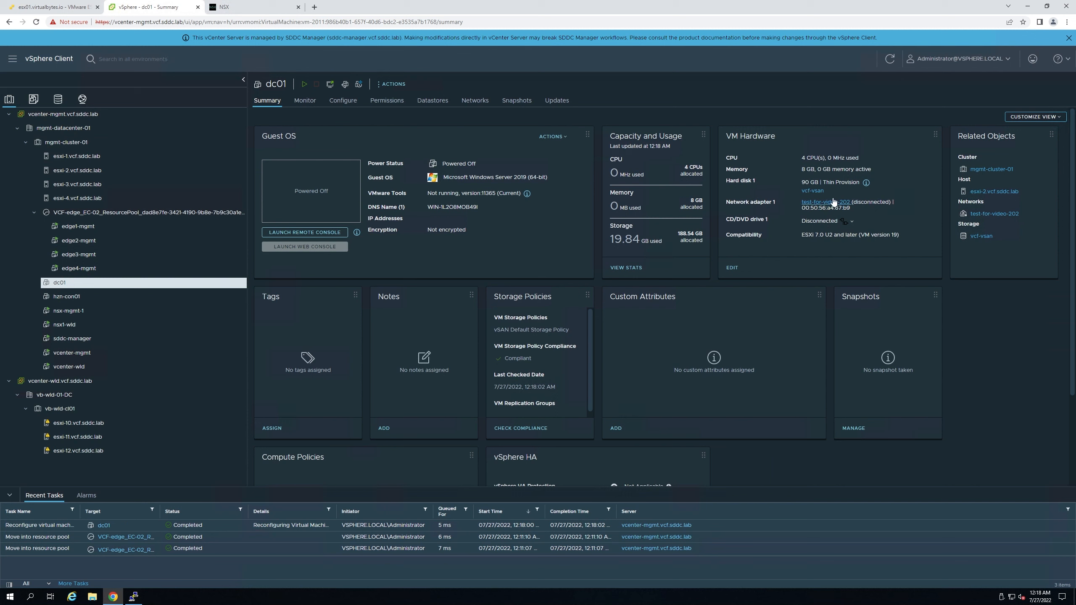
# - Power on dc01 and refresh its status before heading to NSX-T Manager
pyautogui.click(305, 84)
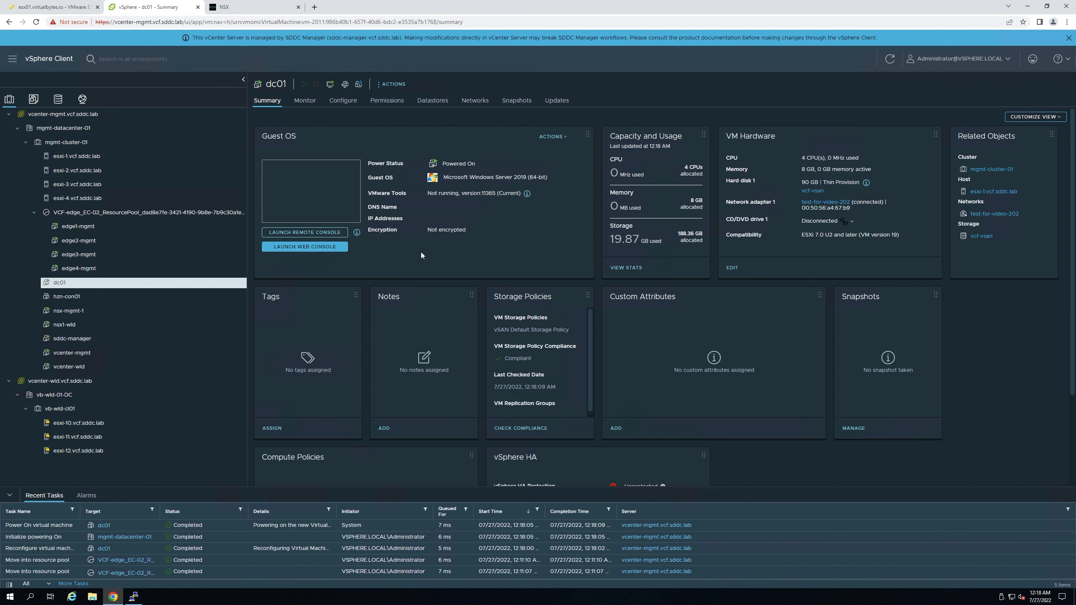
pyautogui.click(895, 59)
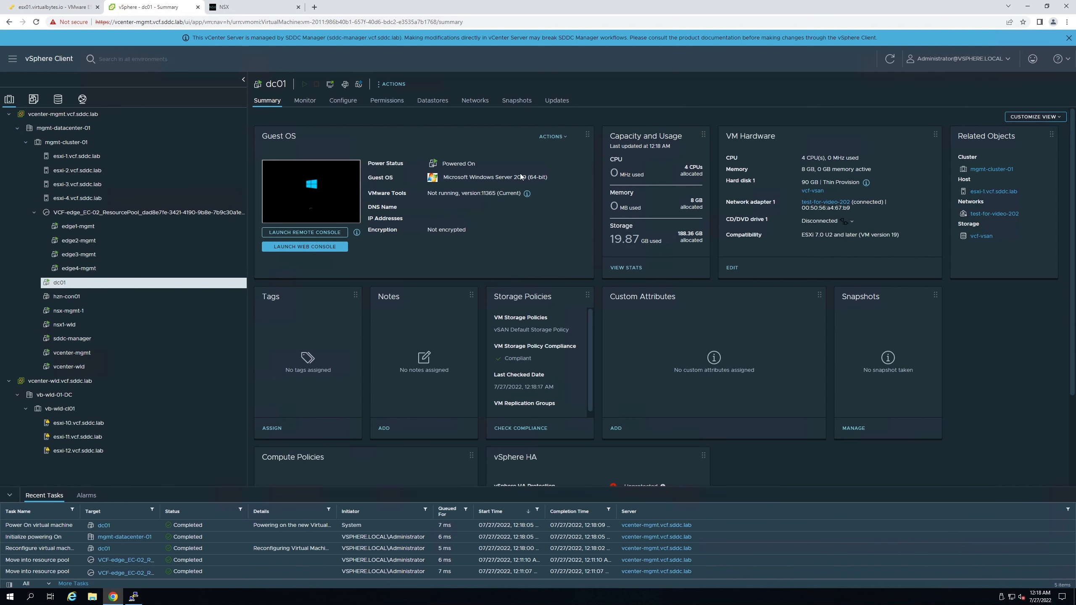
pyautogui.click(237, 9)
# - Refresh the network topology and zoom in on dc01 under the test-for-video-202 segment
pyautogui.moveTo(416, 326); pyautogui.dragTo(649, 238)
pyautogui.scroll(2, 649, 237)
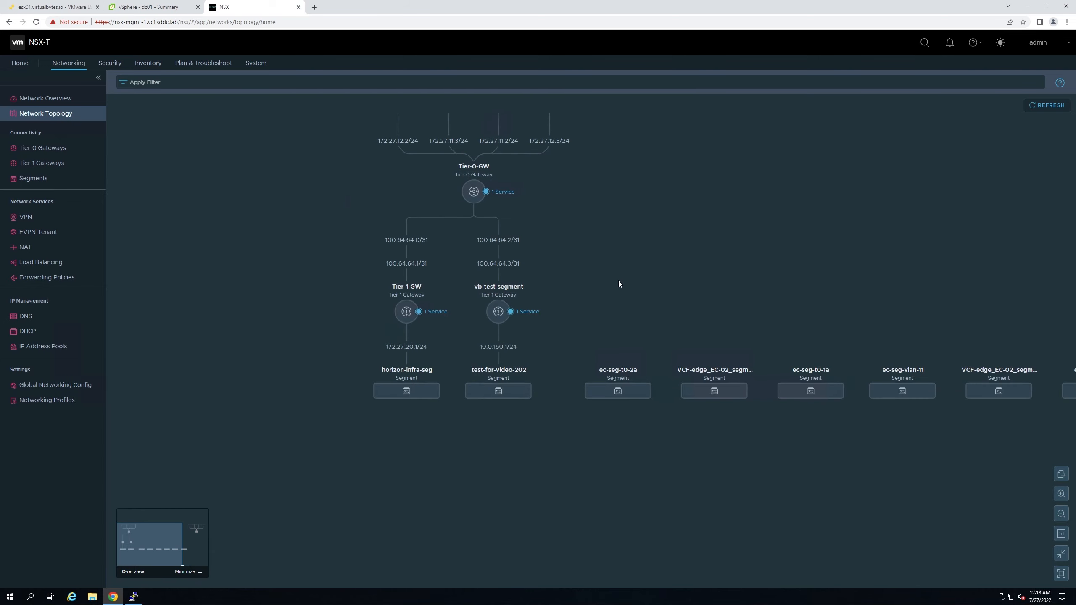
pyautogui.click(1046, 105)
pyautogui.moveTo(400, 348); pyautogui.dragTo(644, 193)
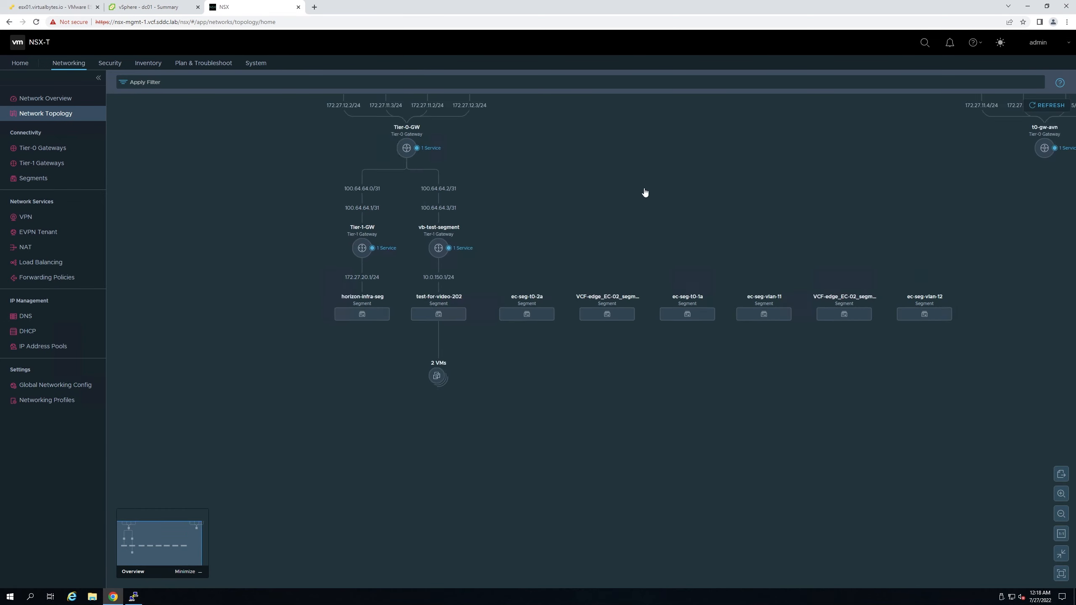
pyautogui.scroll(5, 514, 371)
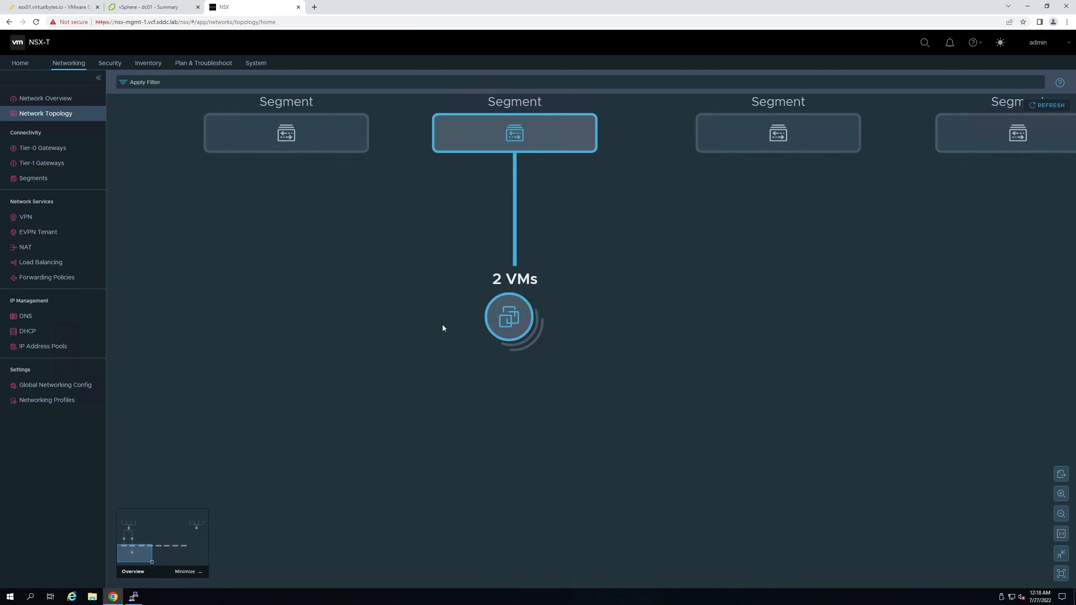
pyautogui.scroll(-2, 444, 330)
# - Pan the diagram across the Tier-1 gateways and Tier-0-GW uplinks, then check the Network Overview
pyautogui.moveTo(642, 304); pyautogui.dragTo(645, 398)
pyautogui.moveTo(456, 344); pyautogui.dragTo(438, 428)
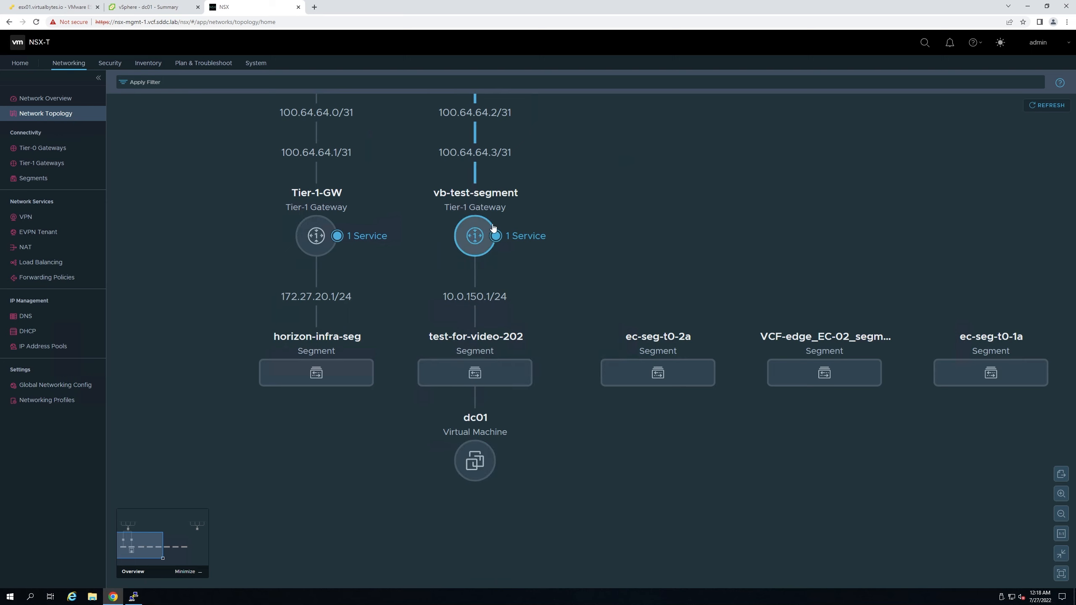
pyautogui.moveTo(612, 286); pyautogui.dragTo(632, 474)
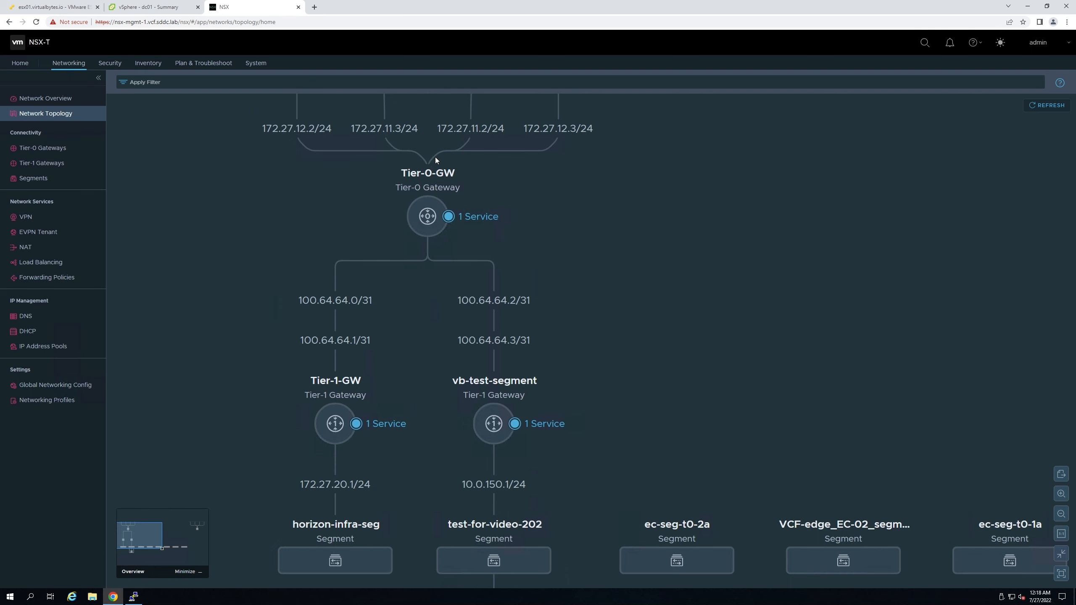
pyautogui.scroll(-2, 575, 499)
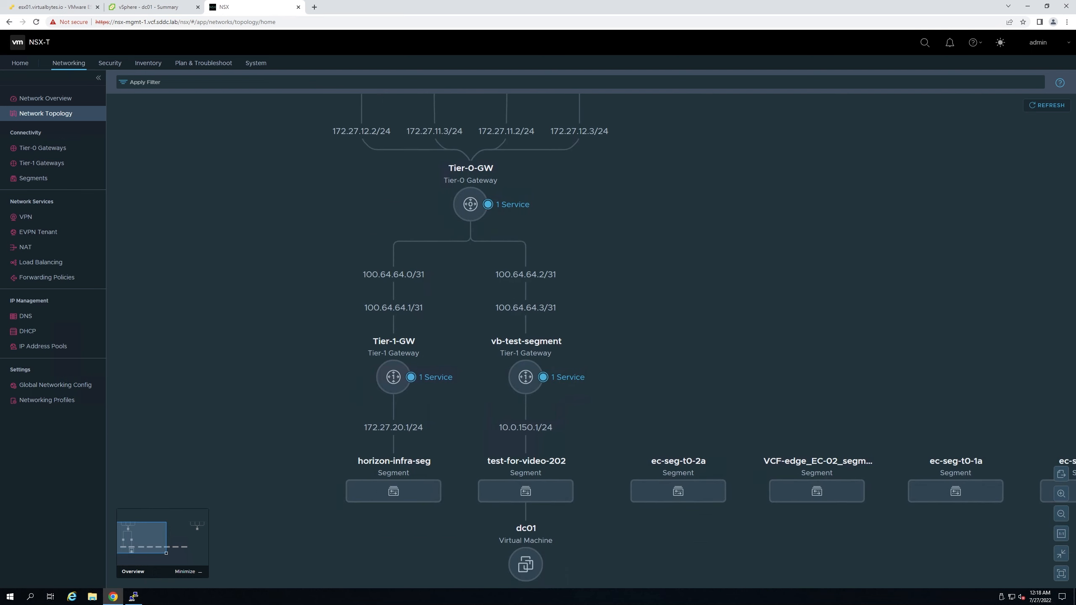
pyautogui.moveTo(593, 407); pyautogui.dragTo(496, 352)
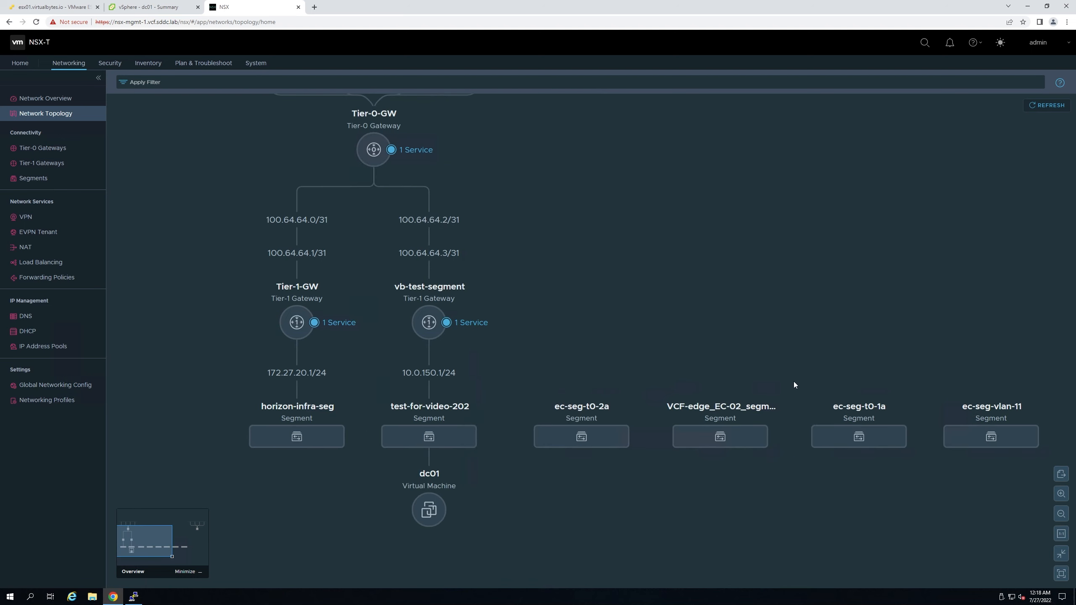
pyautogui.moveTo(699, 304); pyautogui.dragTo(807, 331)
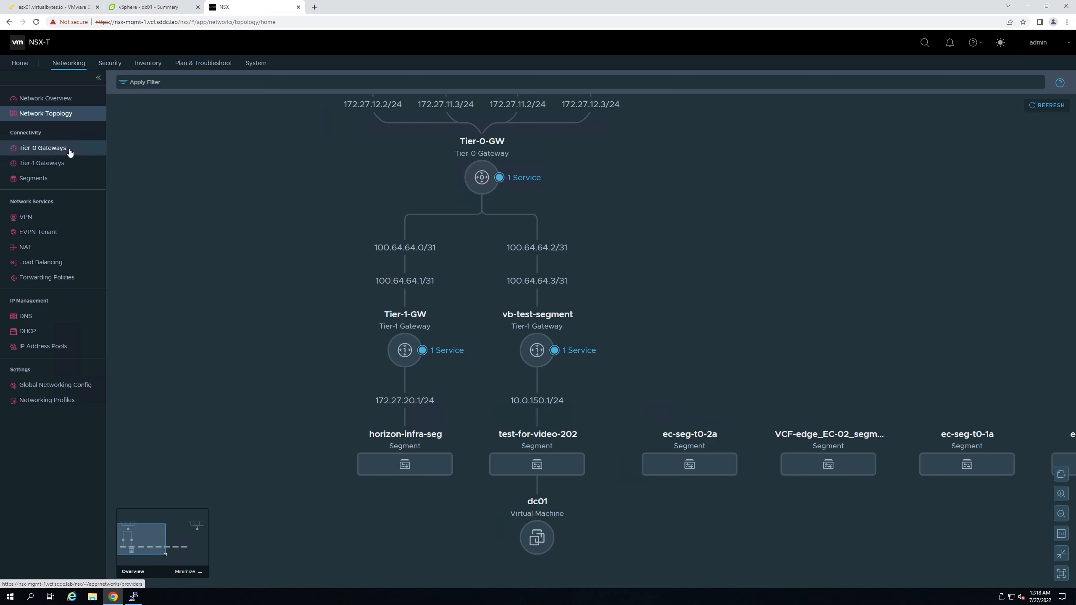
pyautogui.click(45, 99)
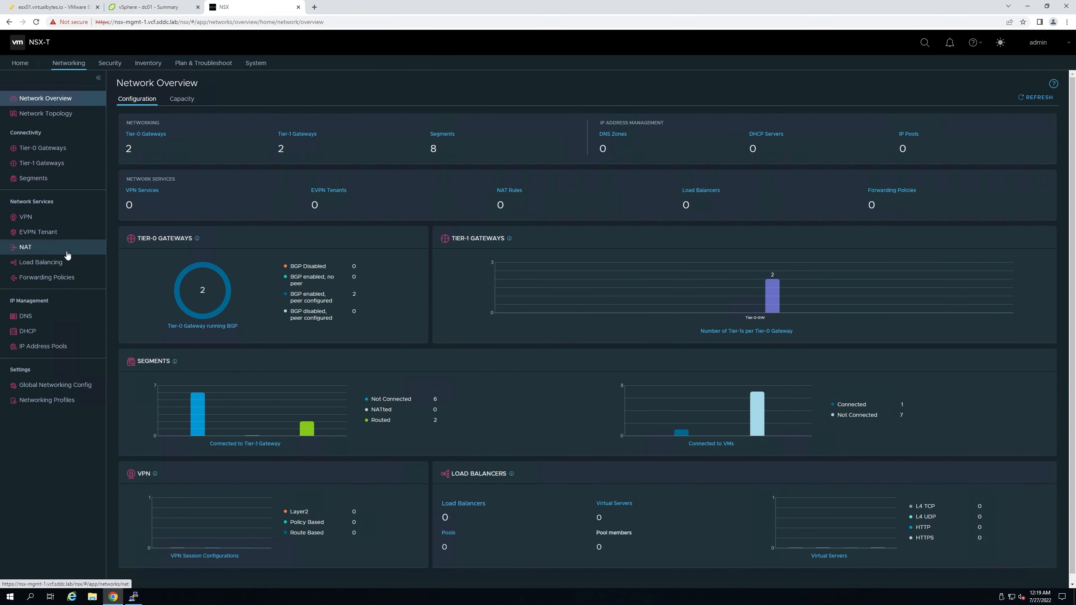
# - Browse the VPN services, IPSec sessions, L2 VPN sessions and local endpoints lists and their add options
pyautogui.click(26, 216)
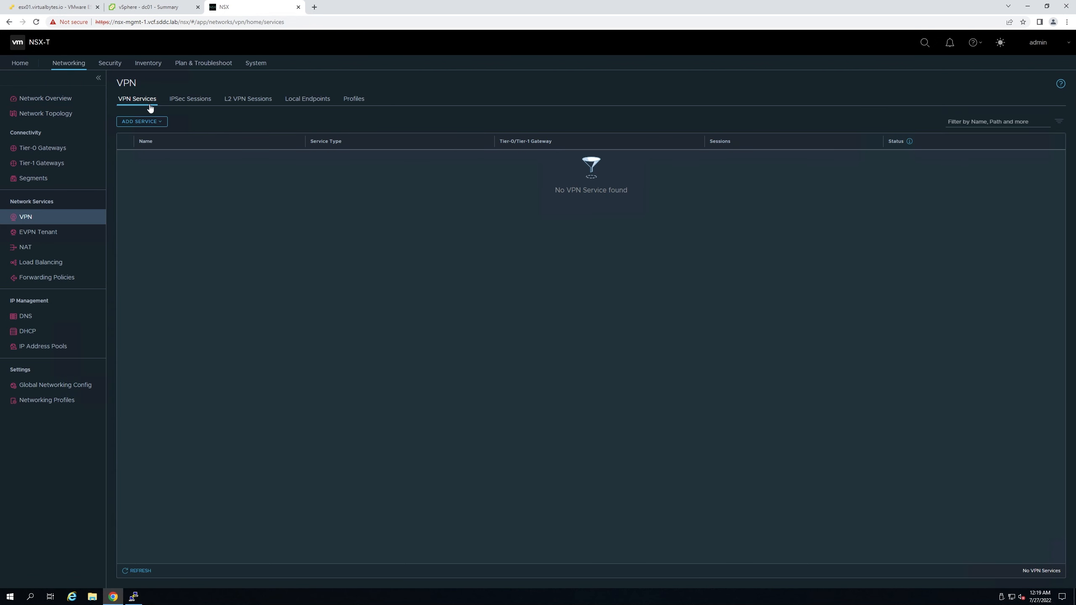
pyautogui.click(155, 121)
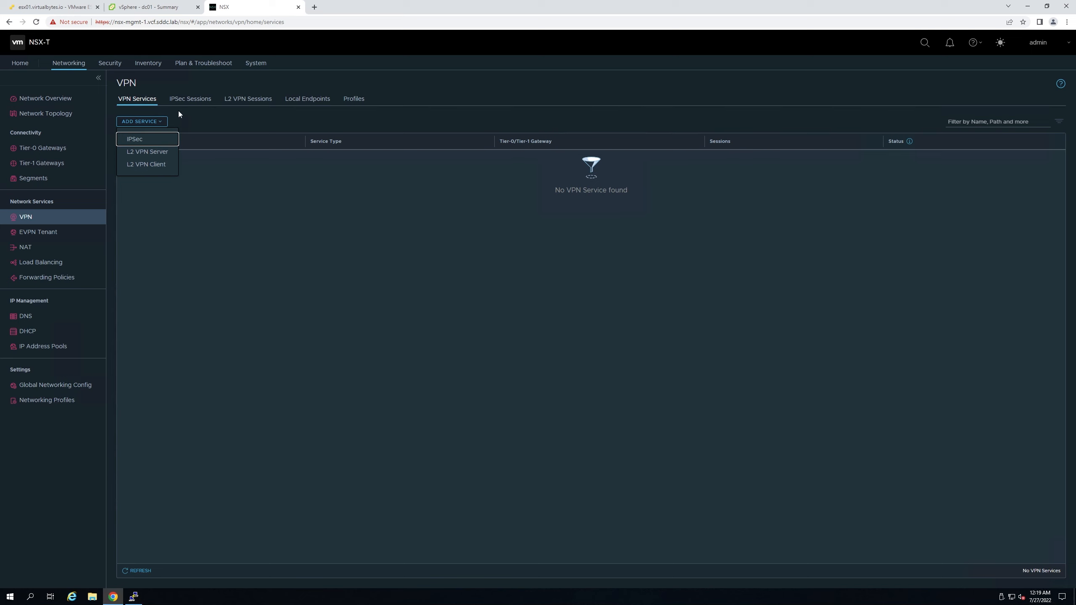
pyautogui.click(184, 101)
pyautogui.click(177, 121)
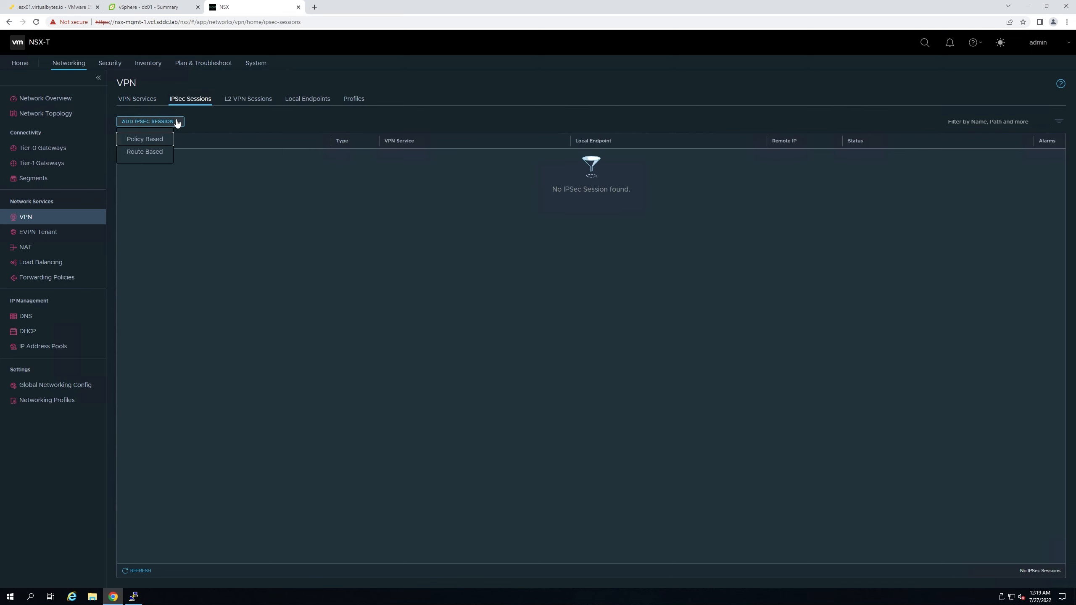
pyautogui.click(239, 102)
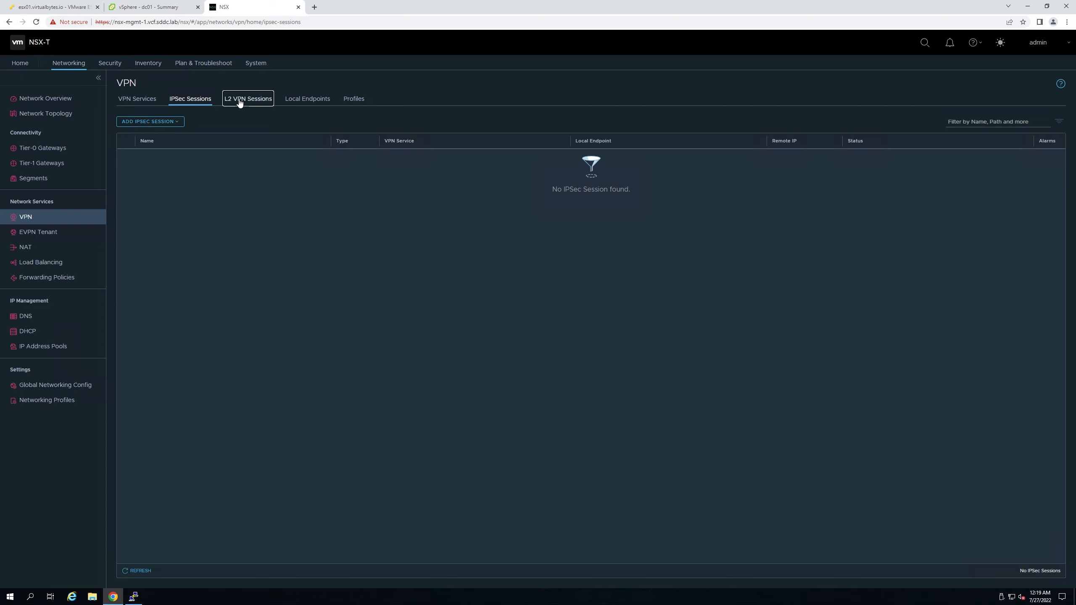
pyautogui.click(181, 122)
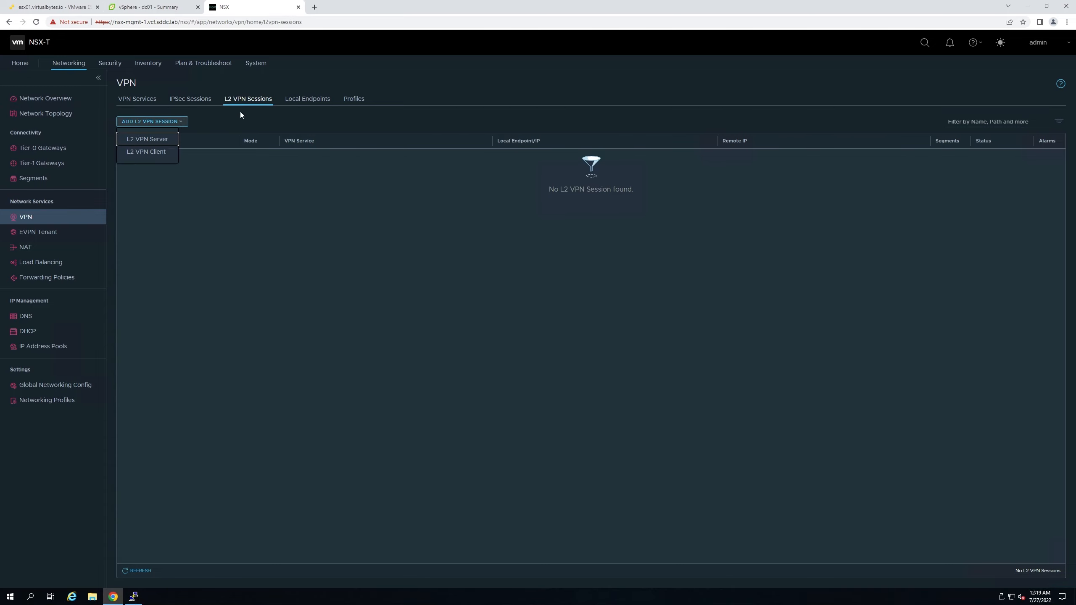
pyautogui.click(307, 100)
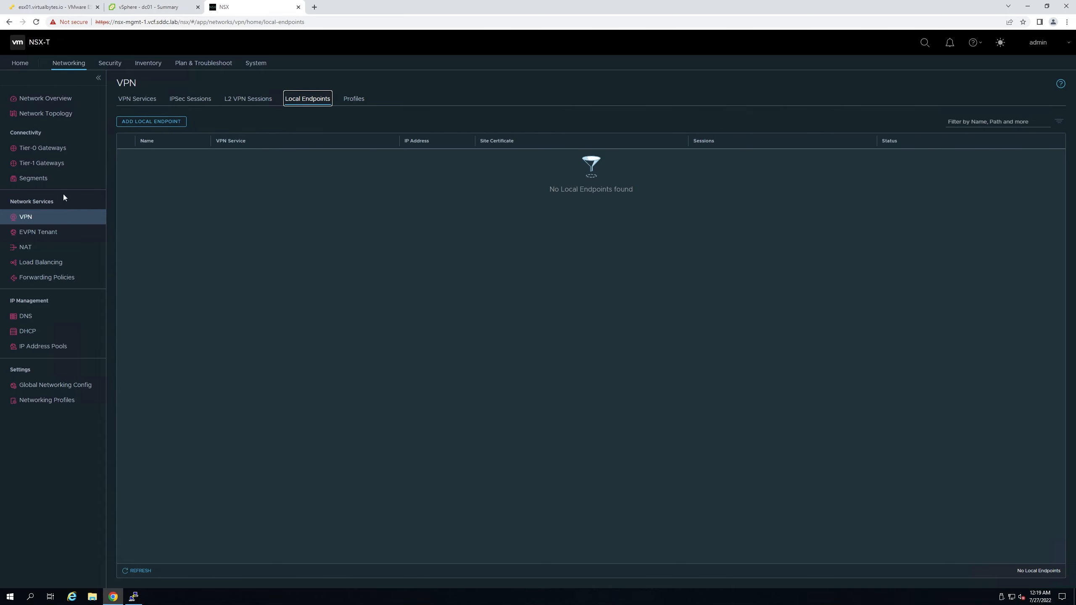
# - Check the empty EVPN Tenant and NAT pages, then view the empty load balancer list
pyautogui.click(44, 233)
pyautogui.click(52, 252)
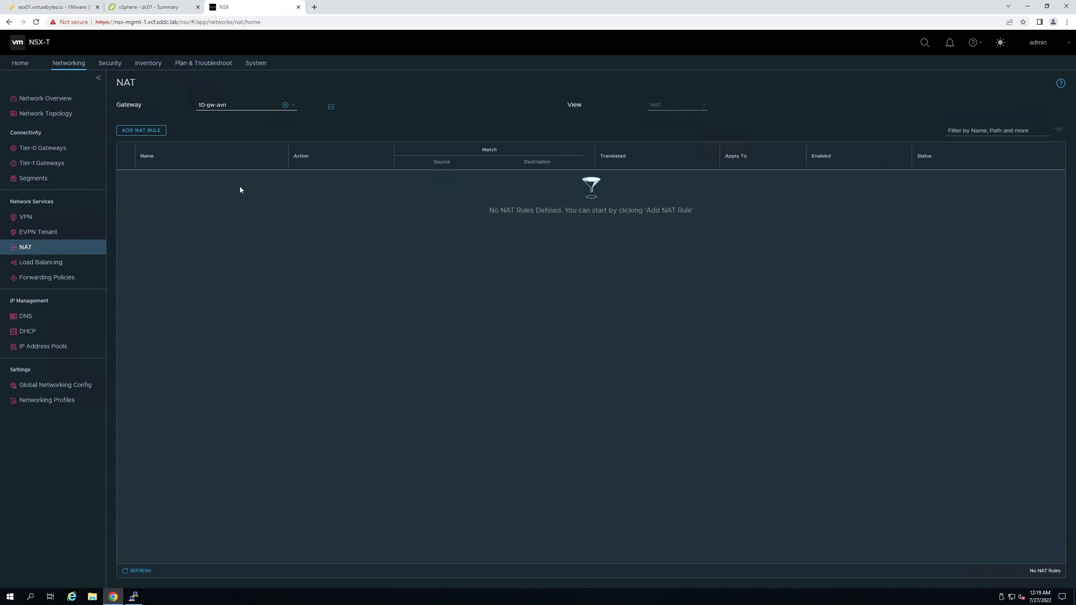
pyautogui.click(32, 269)
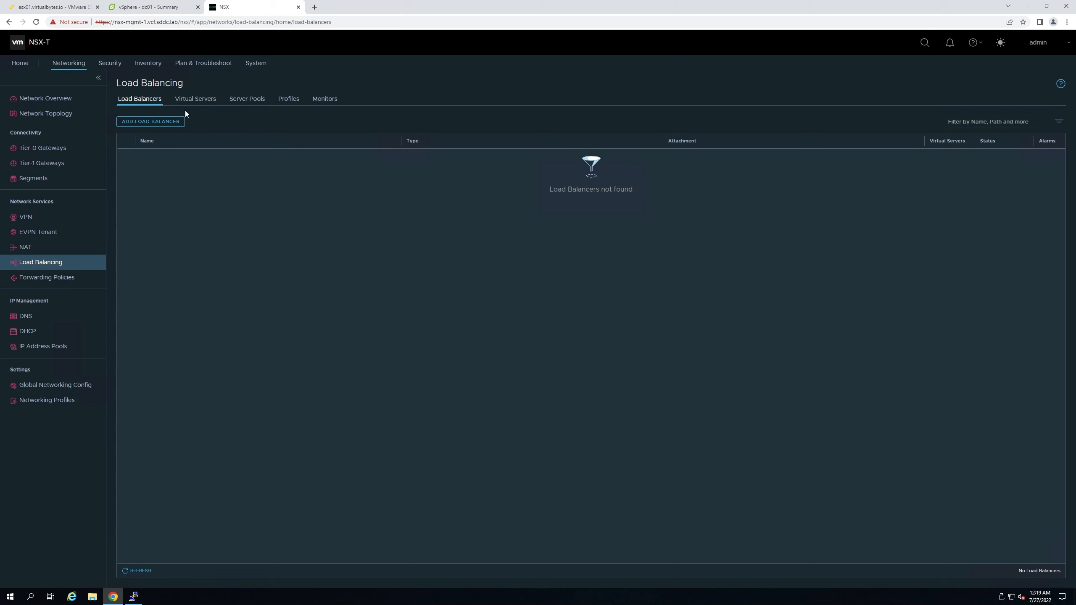
# - Create a Small load balancer named test attached to Tier-1-GW and save it
pyautogui.click(177, 121)
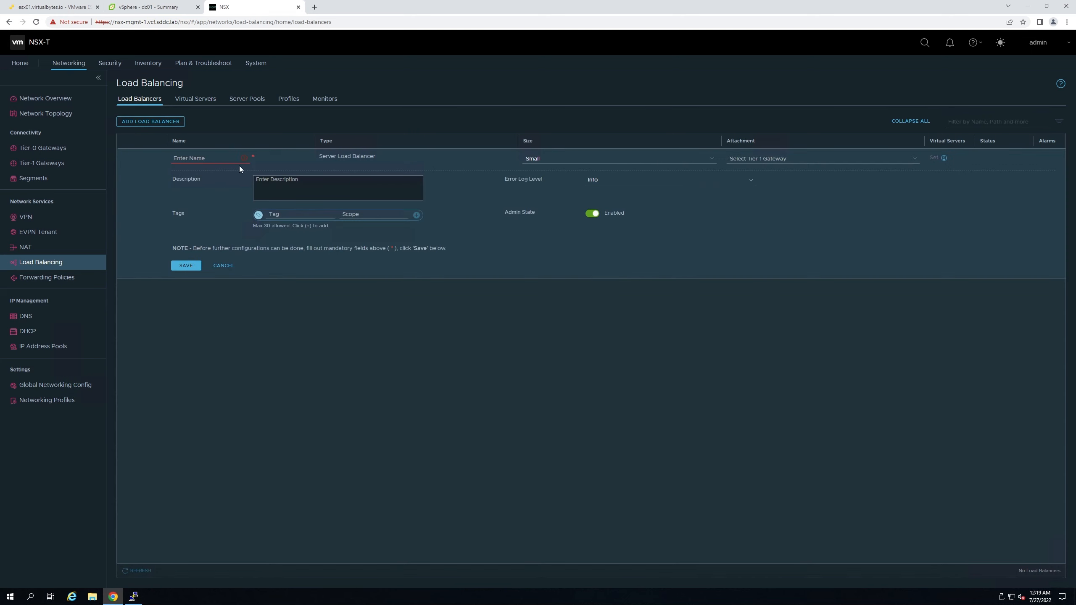
pyautogui.click(213, 162)
pyautogui.write('twa')
pyautogui.click(565, 160)
pyautogui.click(755, 156)
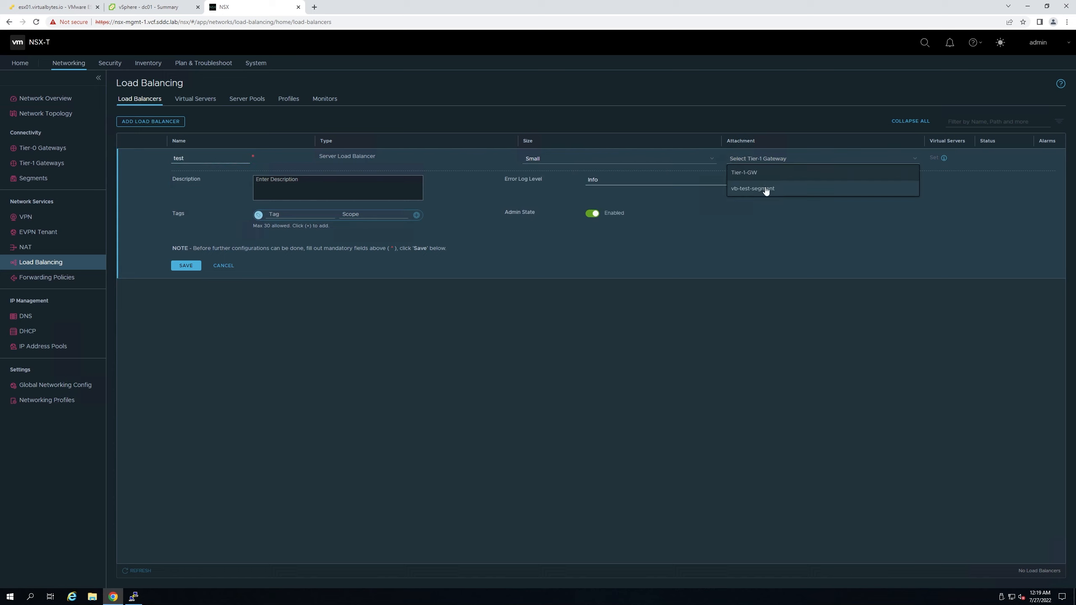
pyautogui.click(757, 176)
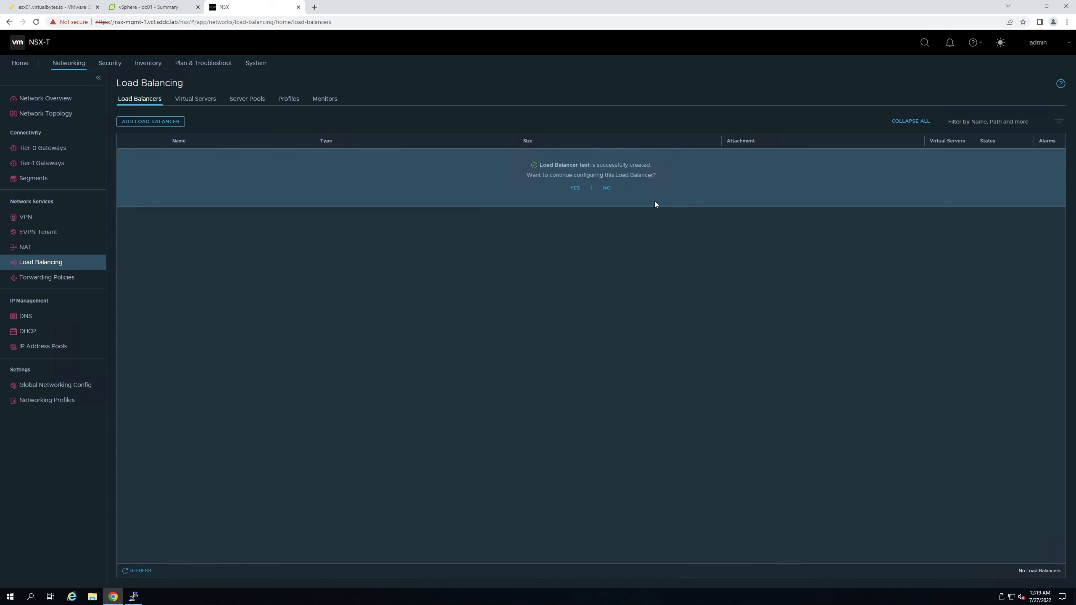
pyautogui.click(607, 188)
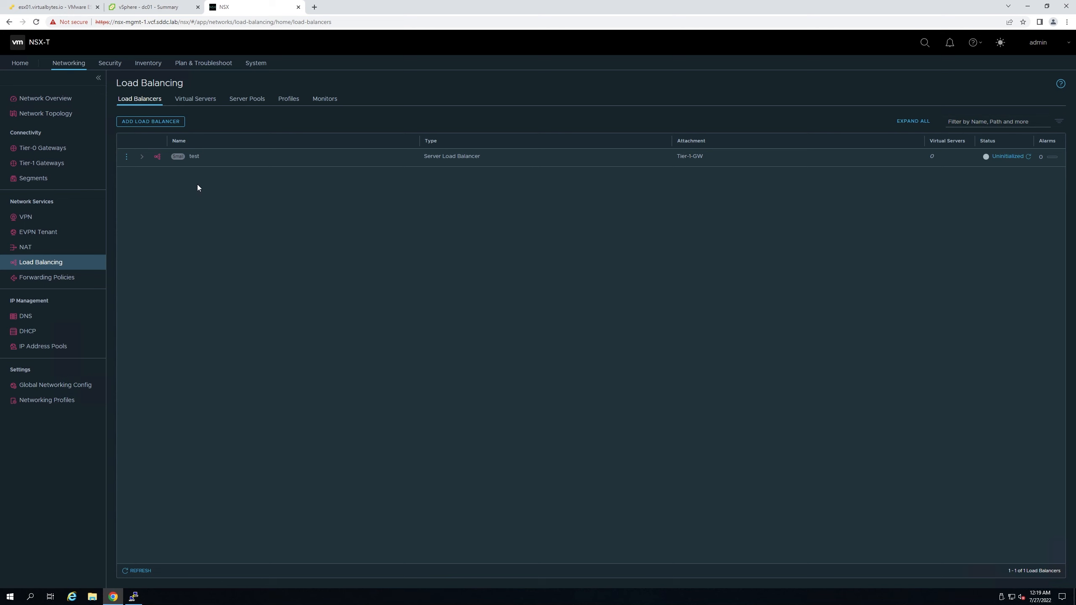
# - In the network topology, open Tier-1-GW's services to view and refresh load balancer test
pyautogui.click(23, 118)
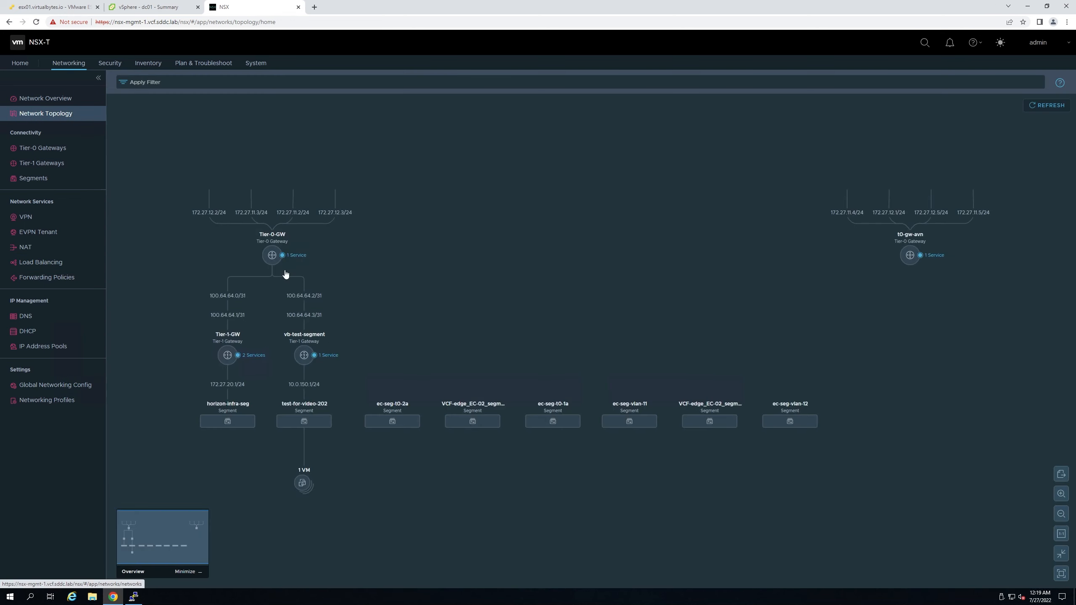
pyautogui.scroll(2, 324, 297)
pyautogui.moveTo(379, 337); pyautogui.dragTo(553, 284)
pyautogui.scroll(3, 419, 329)
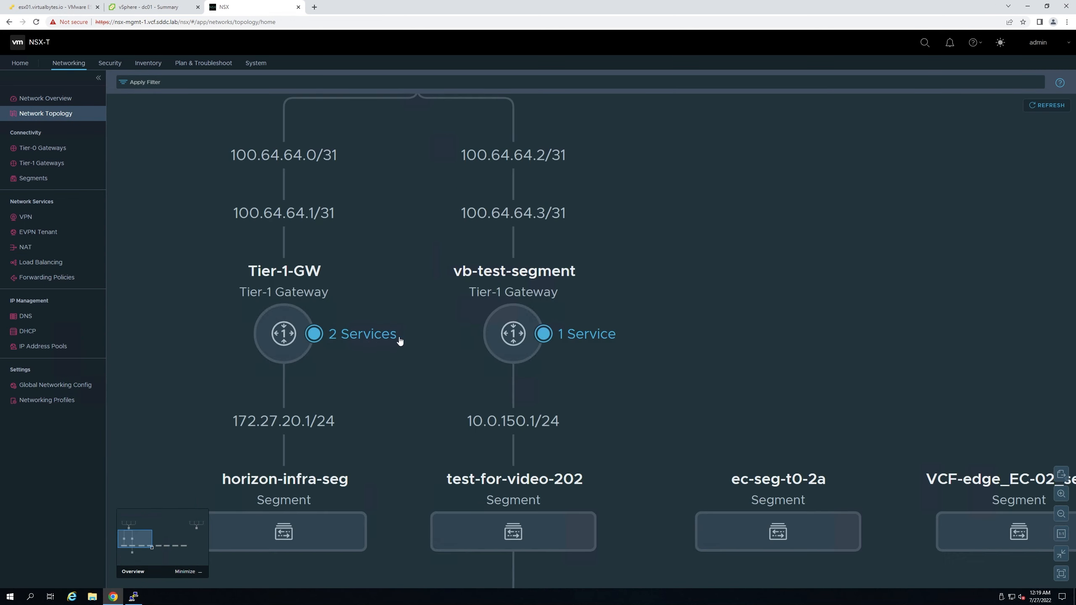
pyautogui.click(360, 334)
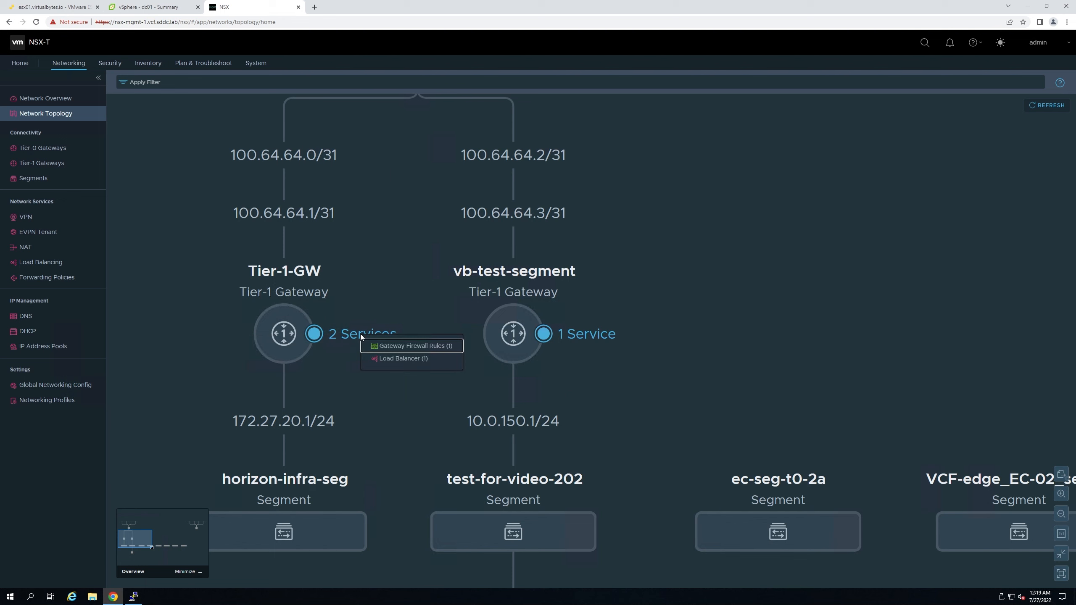
pyautogui.click(396, 361)
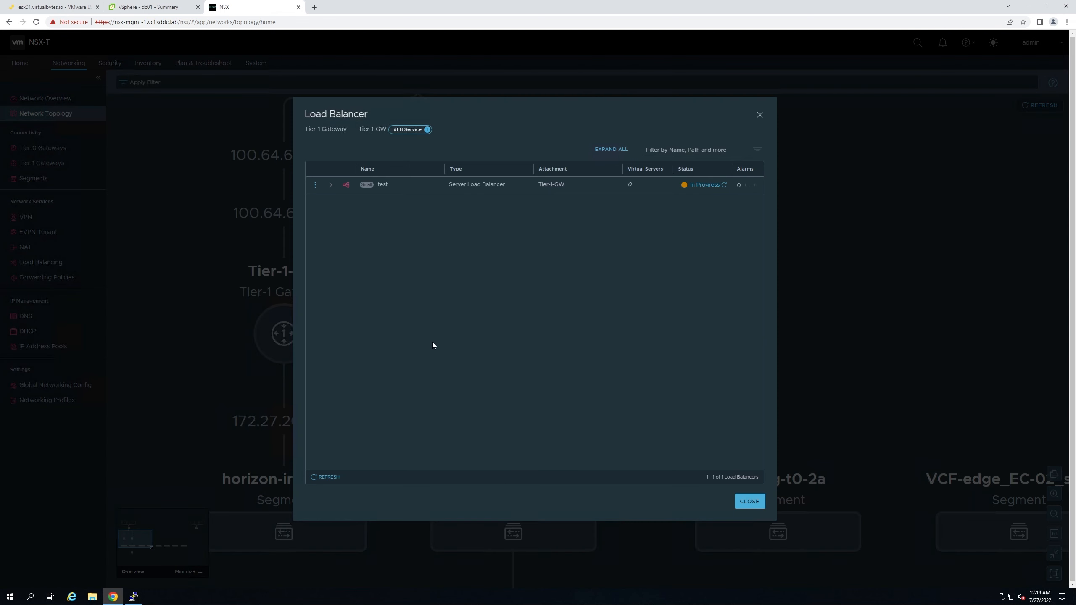
pyautogui.click(724, 187)
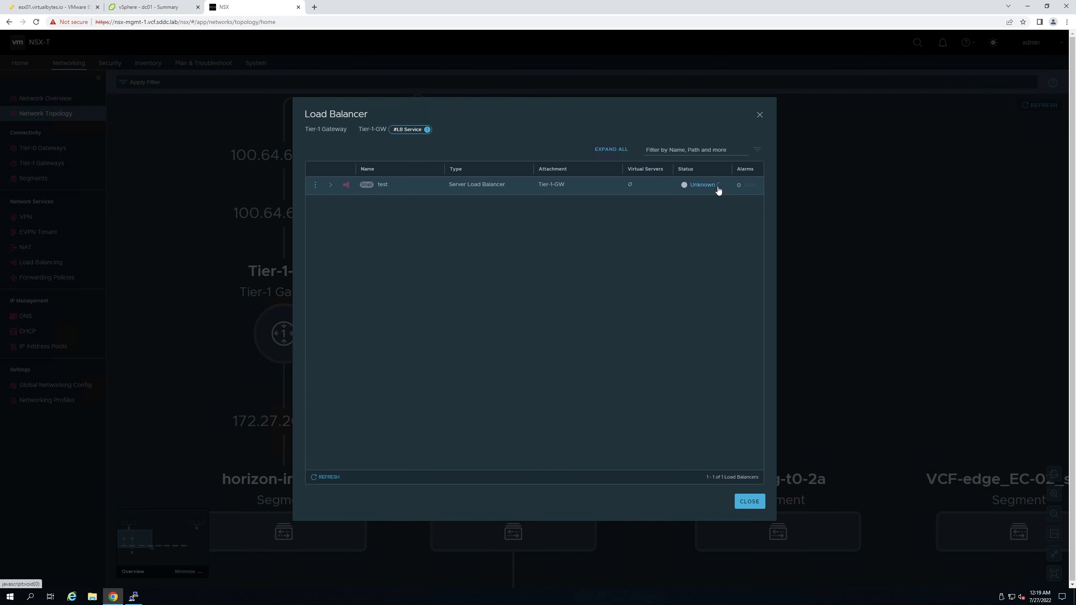
pyautogui.click(759, 114)
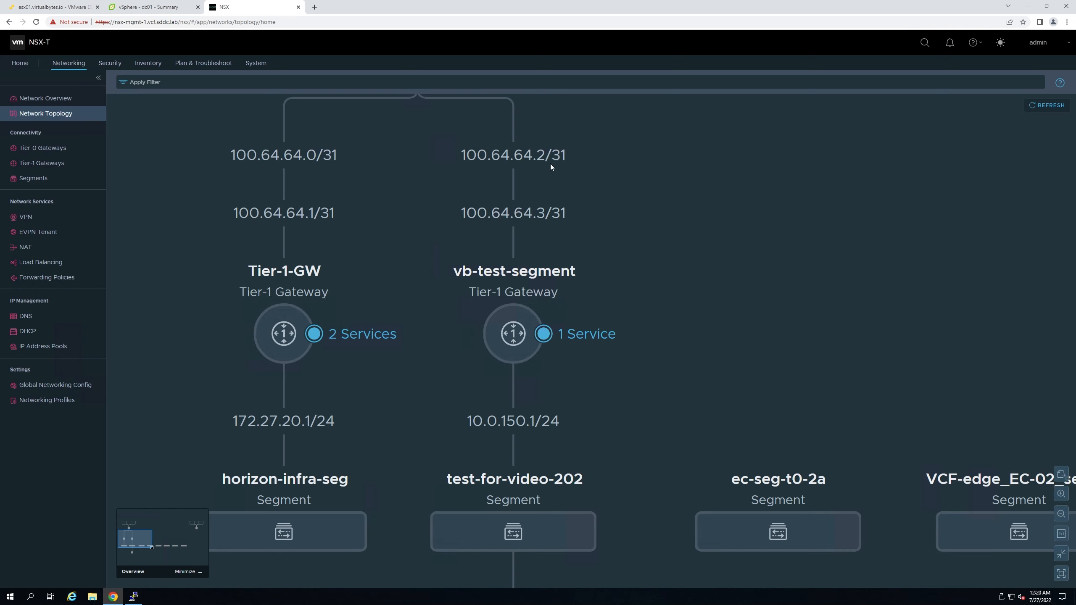
# - Create a new forwarding policy and add a rule to it
pyautogui.click(41, 263)
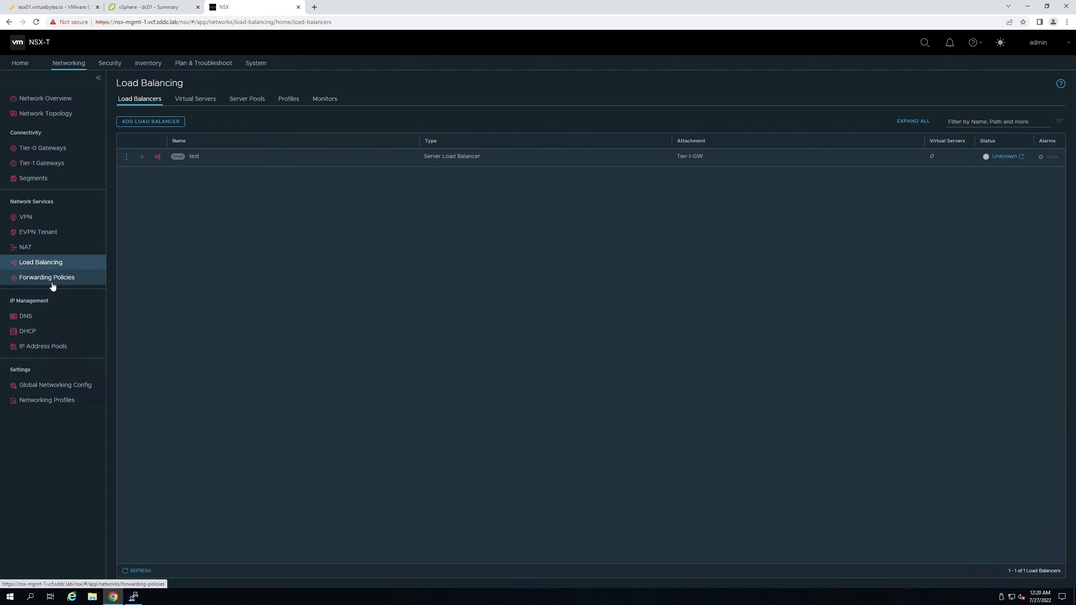
pyautogui.click(49, 278)
pyautogui.click(118, 120)
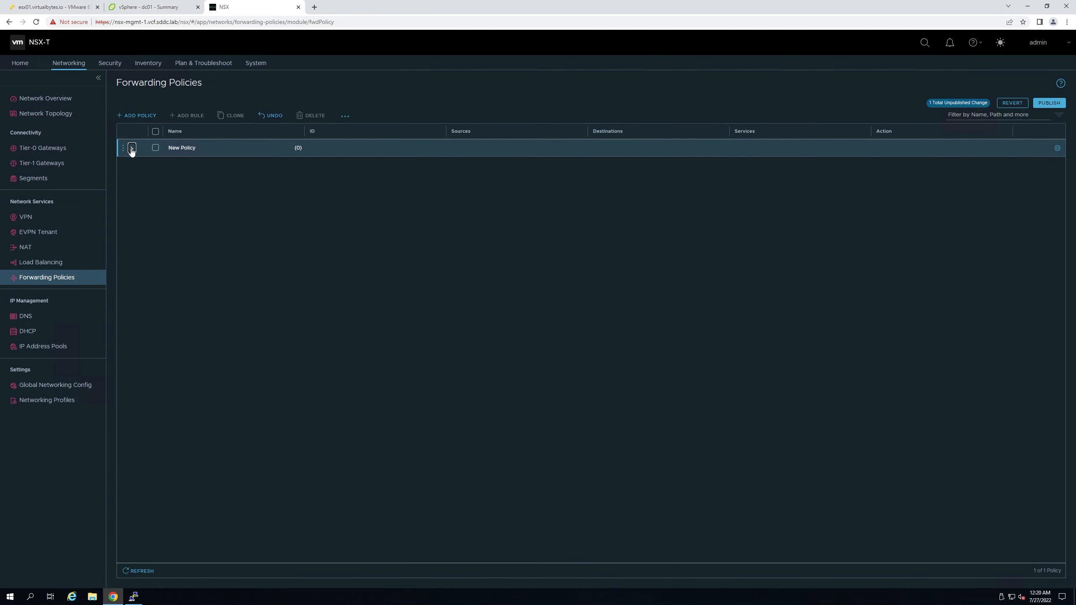
pyautogui.click(124, 148)
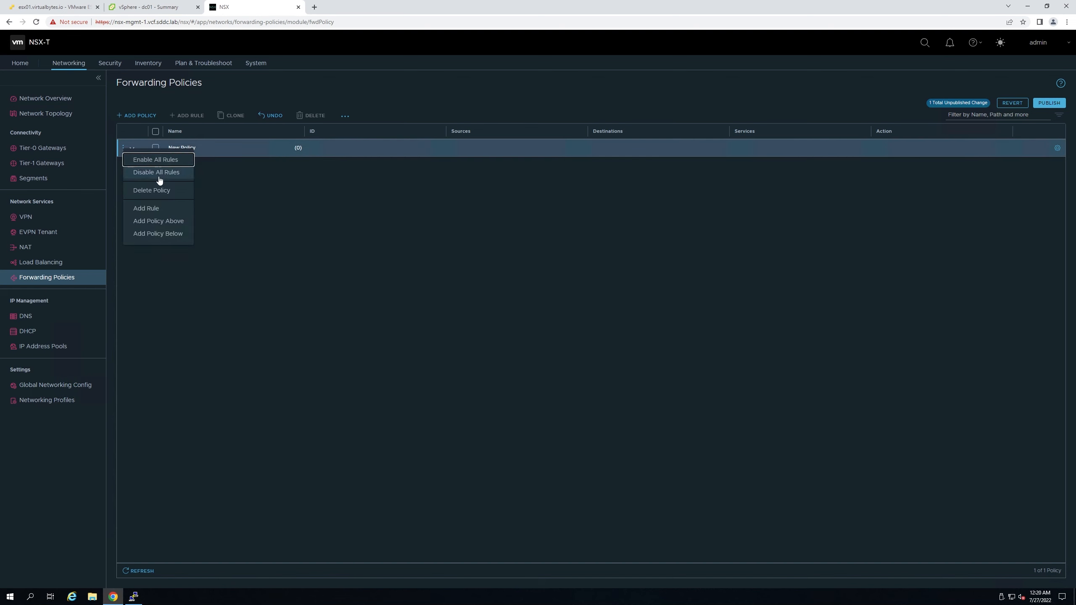
pyautogui.click(163, 209)
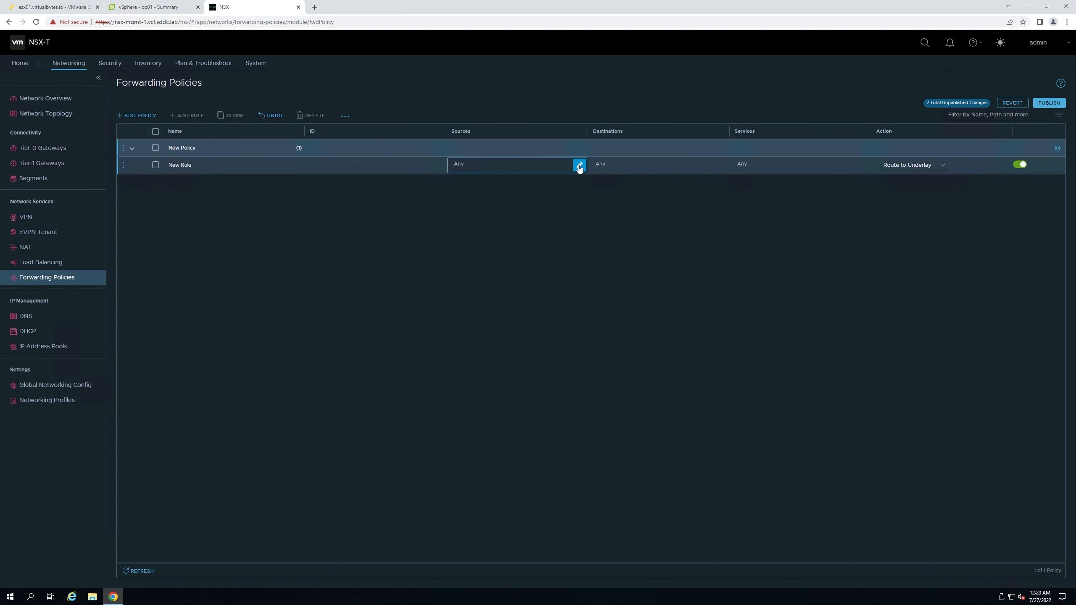
# - Leave the rule's sources and destinations unchanged with the action Route to Underlay
pyautogui.click(578, 164)
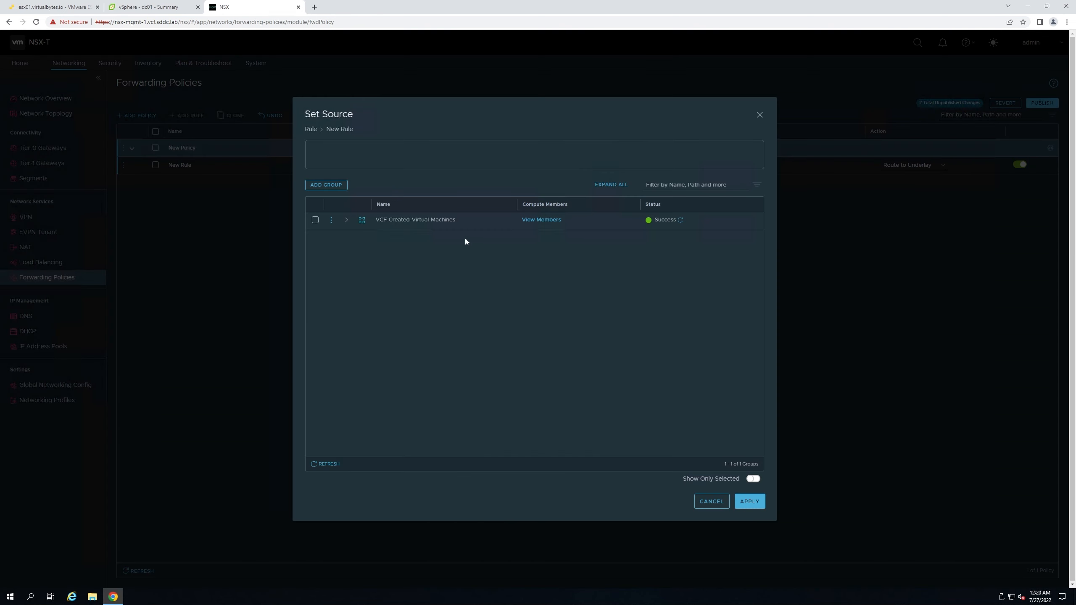
pyautogui.click(709, 496)
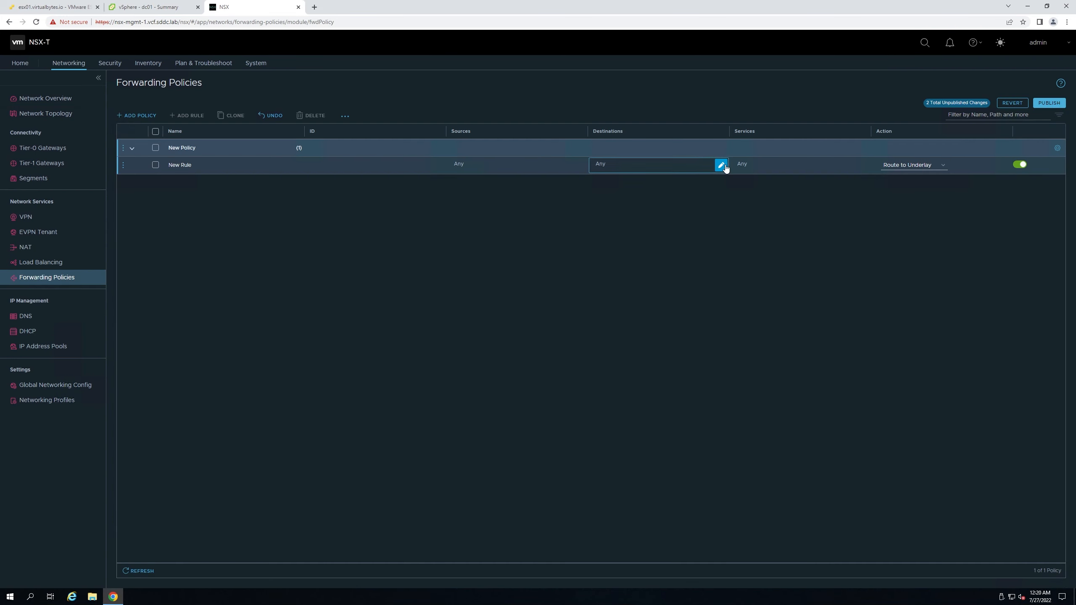
pyautogui.click(720, 165)
pyautogui.click(705, 498)
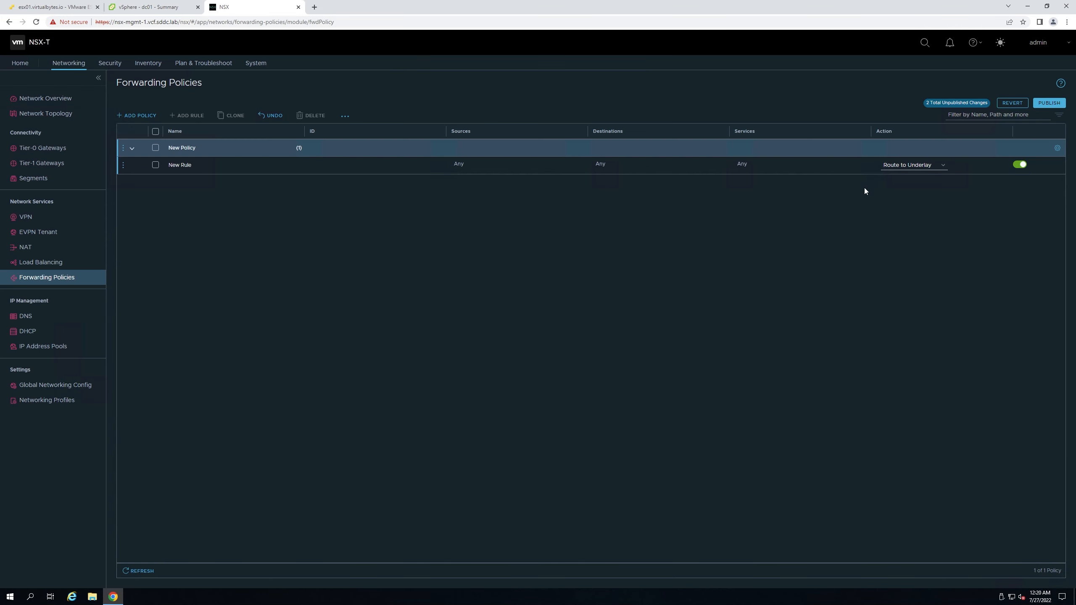
pyautogui.click(913, 165)
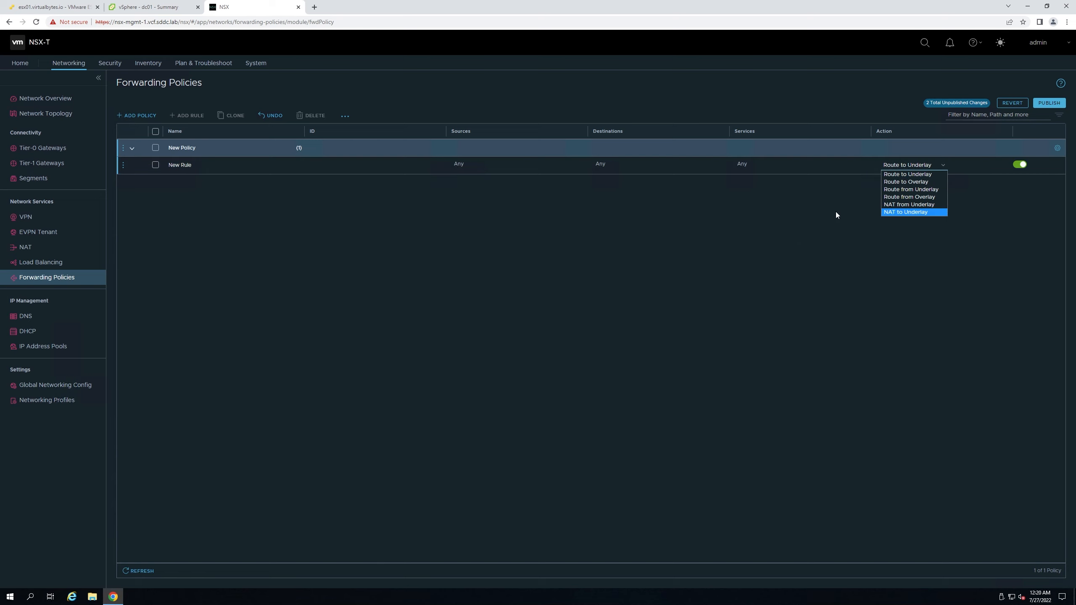
pyautogui.click(729, 332)
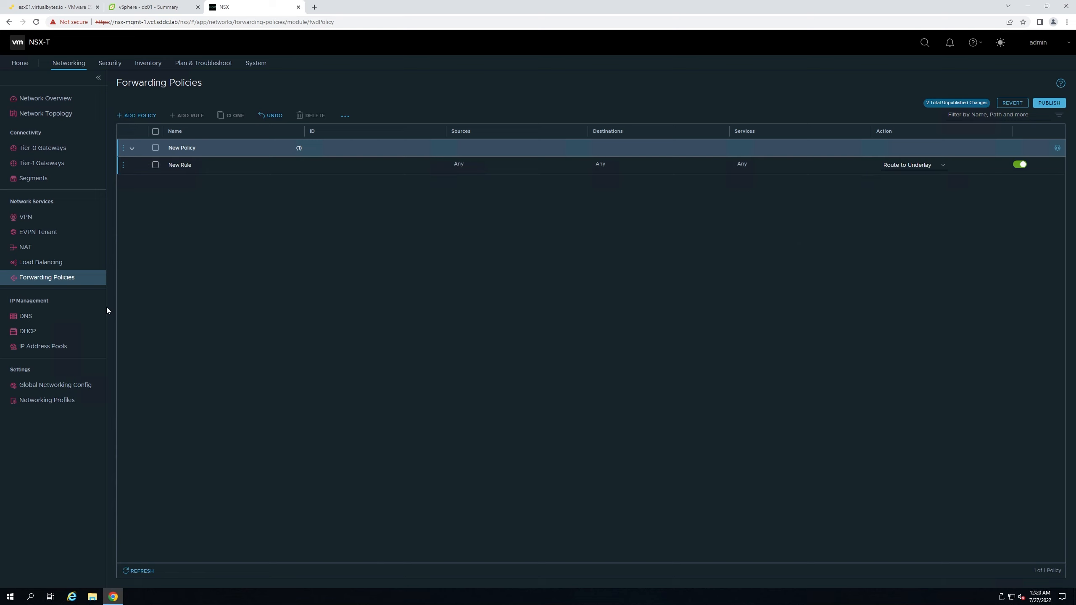
pyautogui.click(52, 319)
# - Leave forwarding policies and browse a new DNS service's gateway and default zone options
pyautogui.click(630, 338)
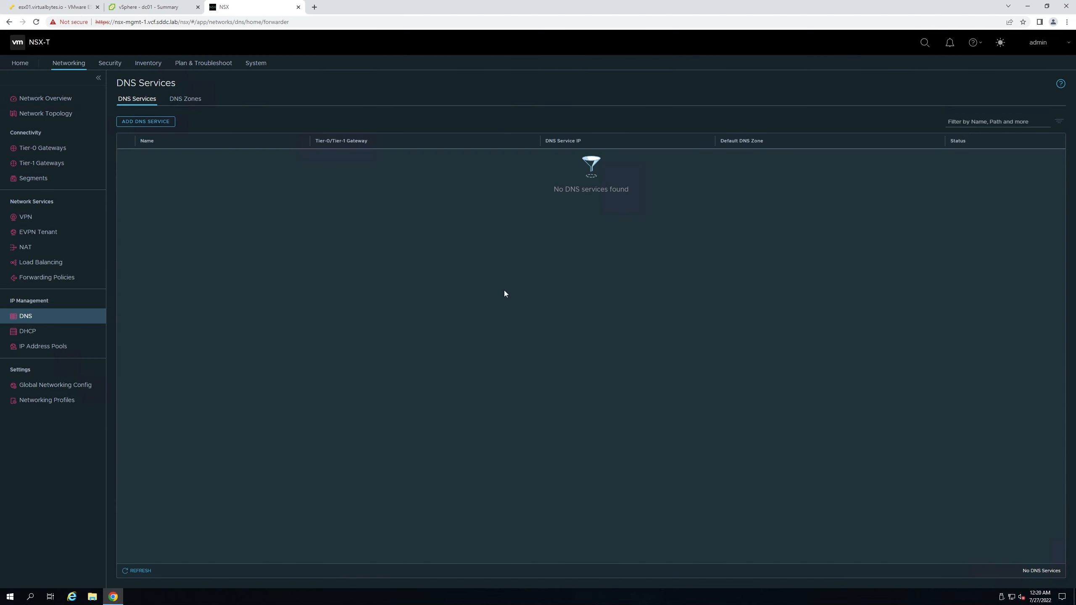
pyautogui.click(148, 121)
pyautogui.click(418, 157)
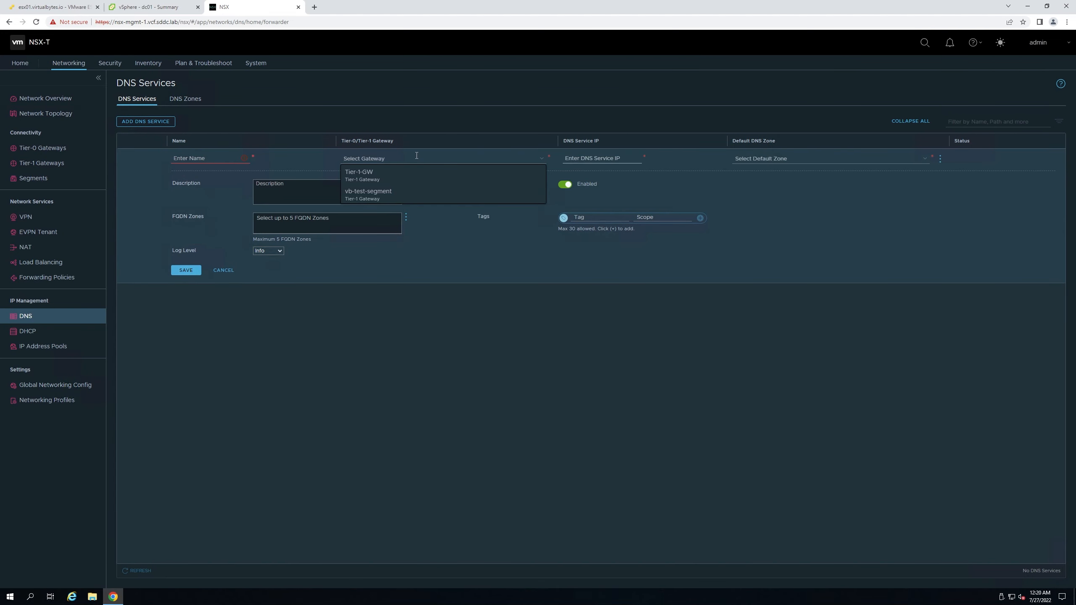
pyautogui.click(587, 158)
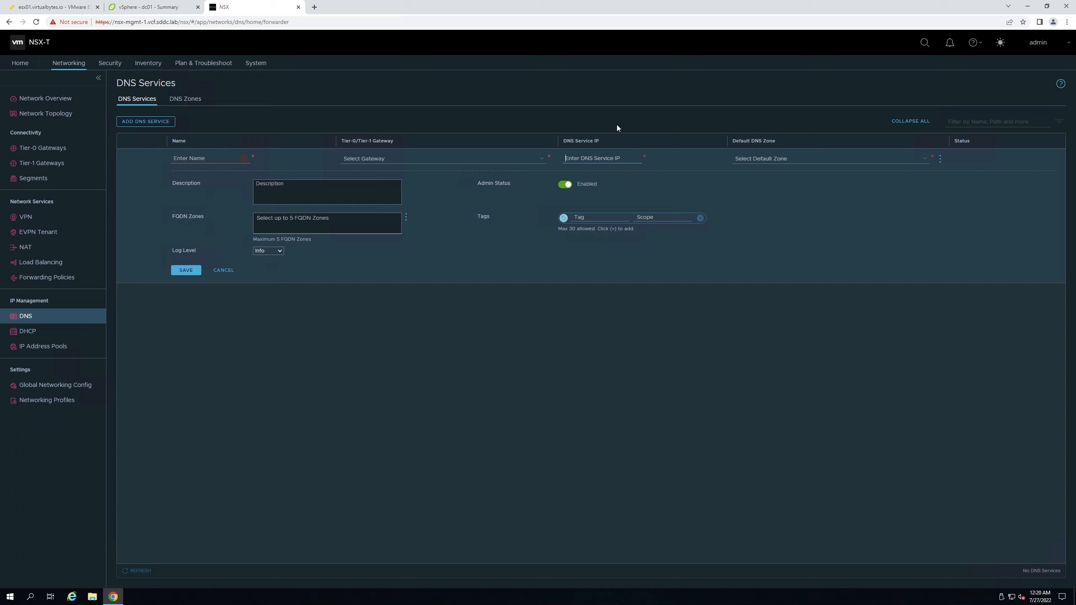
pyautogui.click(771, 159)
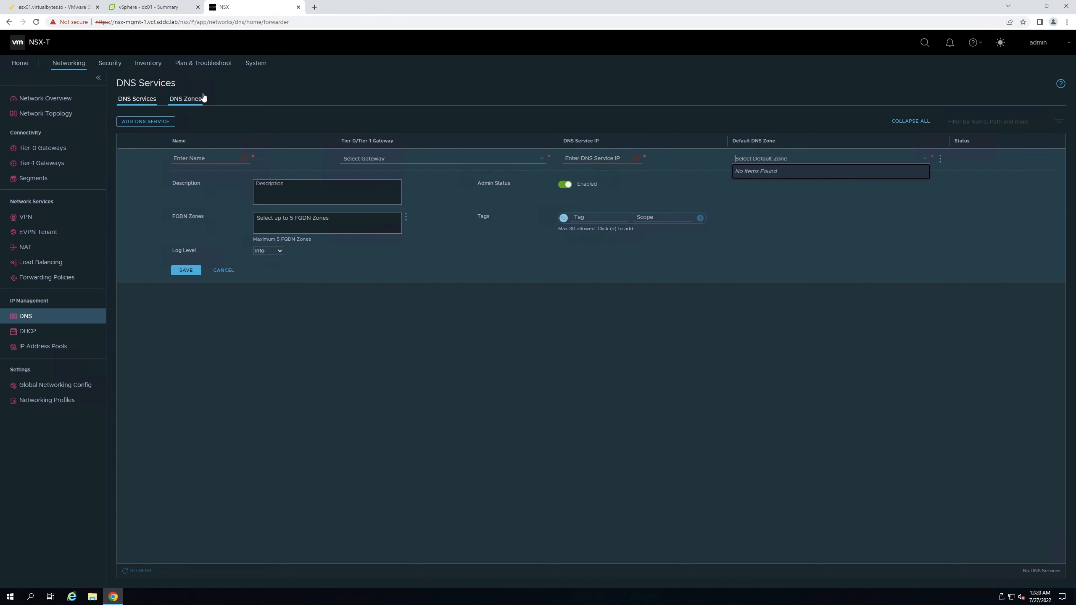
# - Discard the DNS service draft to view the empty DNS Zones list, then the empty DHCP profiles
pyautogui.click(173, 101)
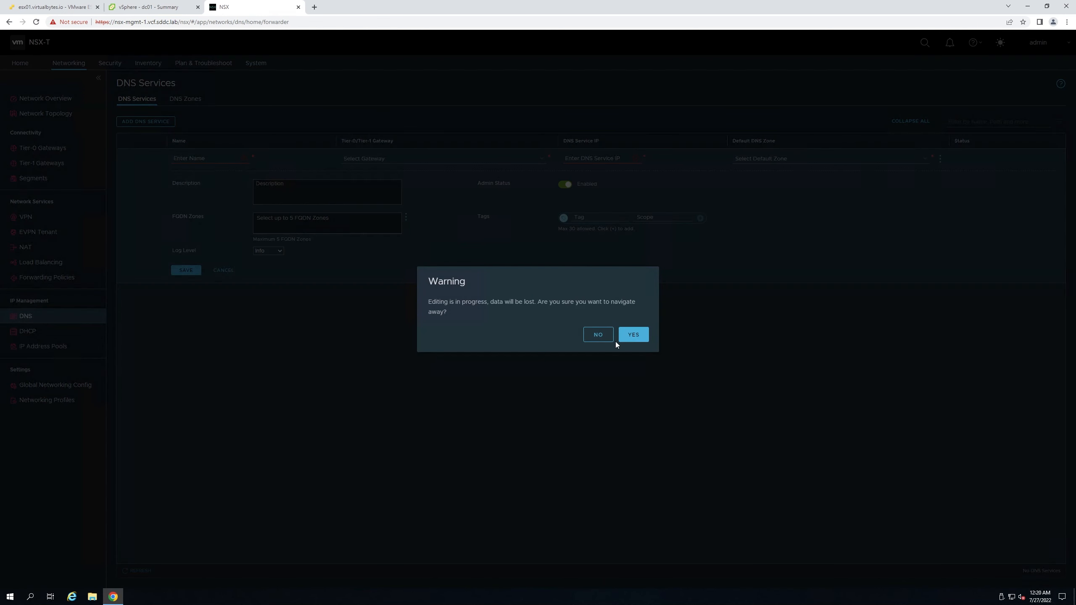
pyautogui.click(624, 336)
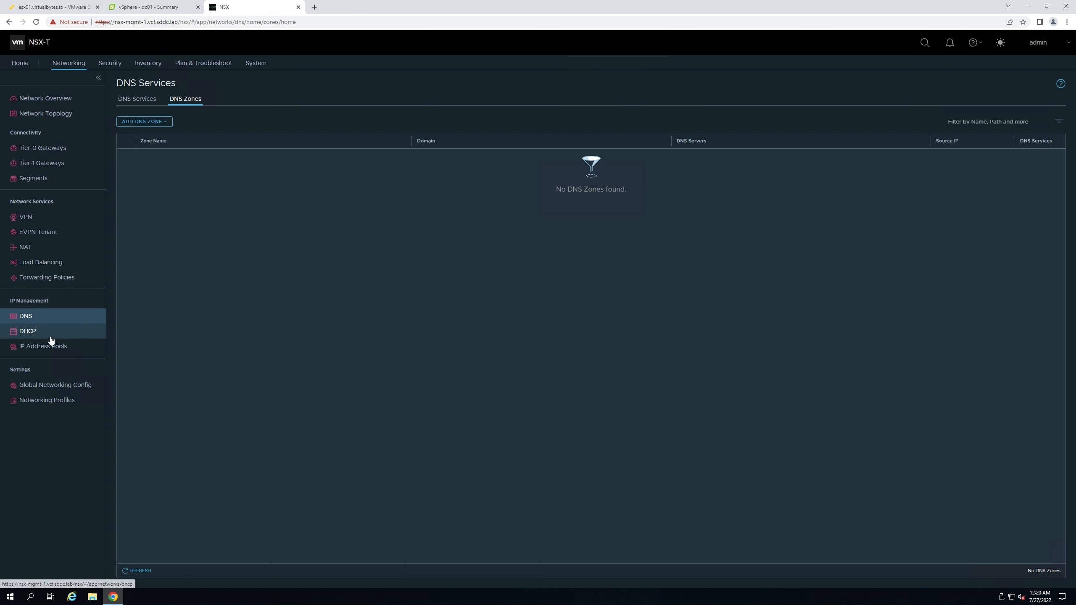
pyautogui.click(48, 338)
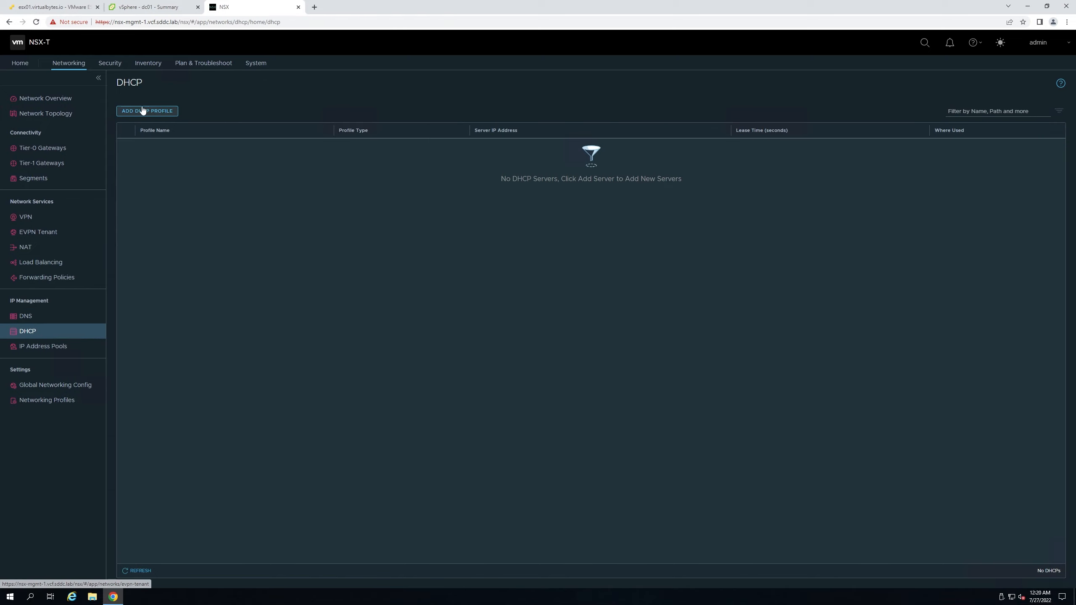
pyautogui.moveTo(156, 83); pyautogui.dragTo(116, 83)
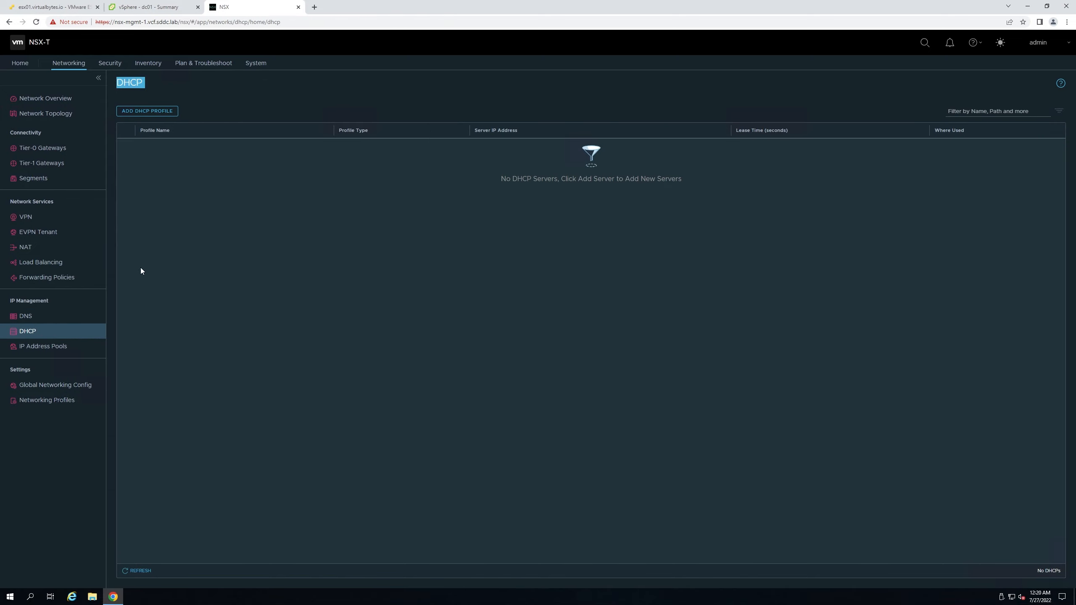
pyautogui.click(131, 82)
# - Edit segment test-for-video-202 and try the Local and Gateway DHCP server types in its DHCP config
pyautogui.click(39, 179)
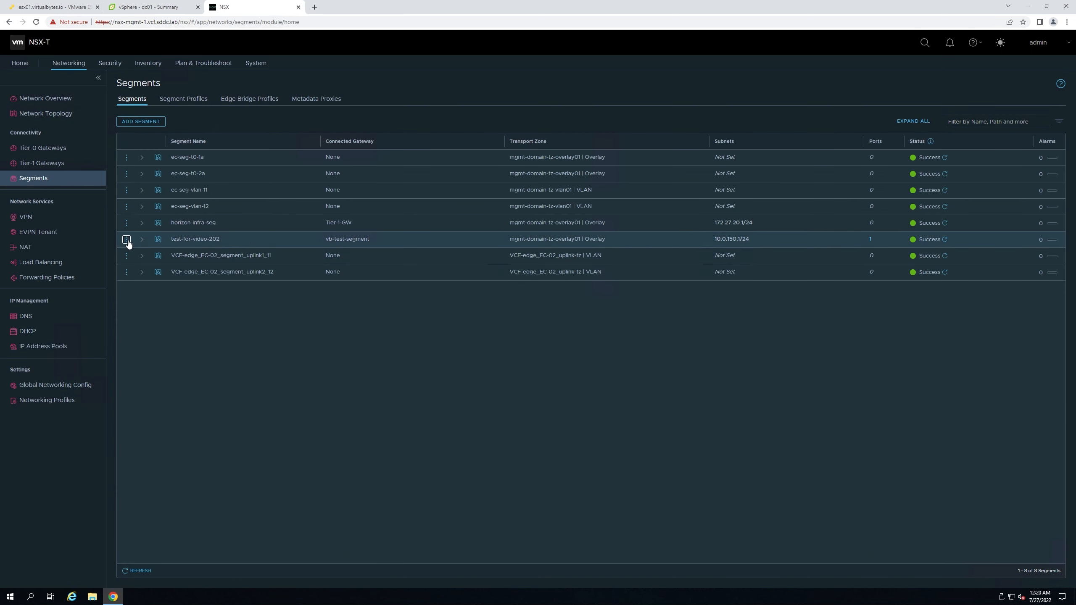
pyautogui.click(126, 239)
pyautogui.click(150, 234)
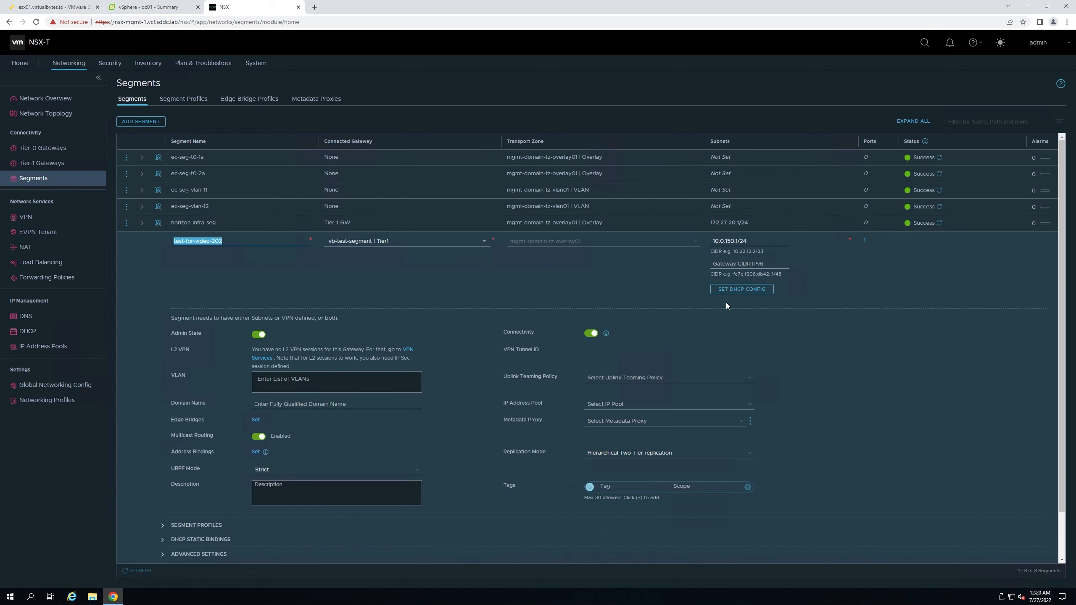
pyautogui.click(758, 289)
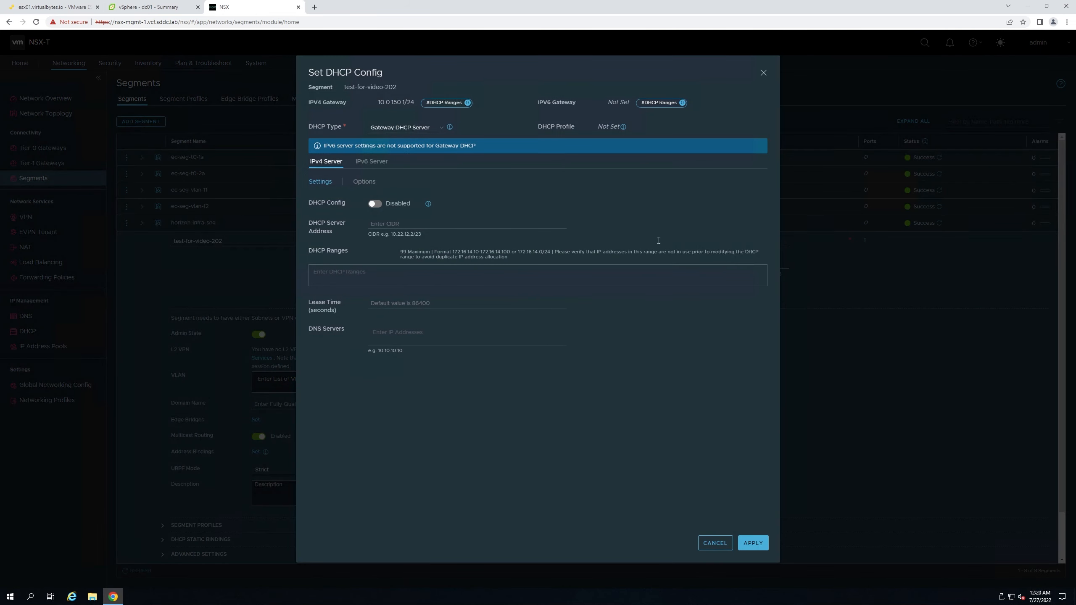
pyautogui.click(411, 125)
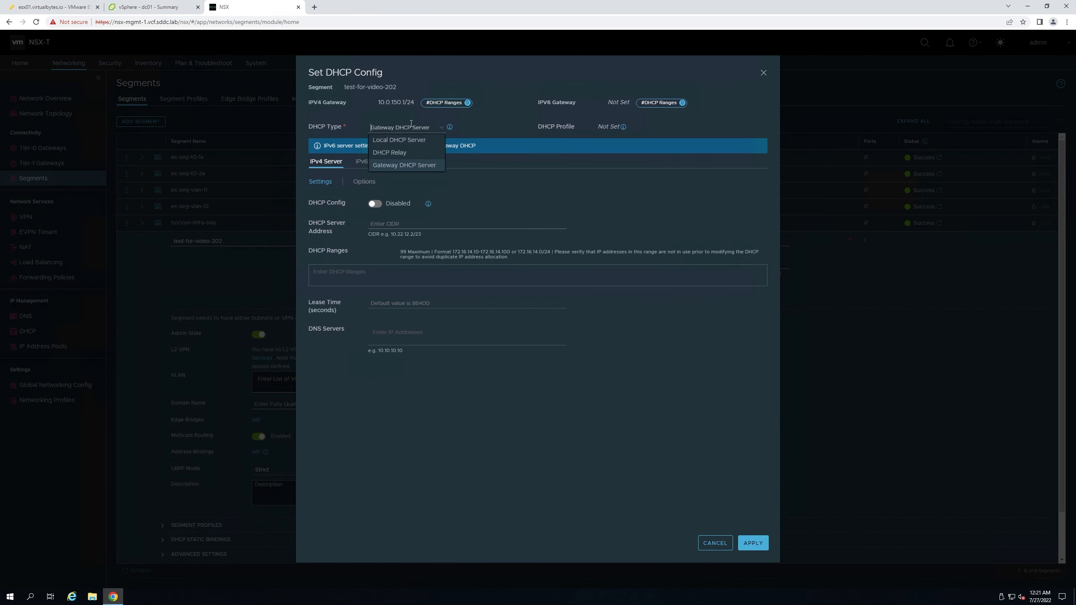
pyautogui.click(409, 139)
pyautogui.click(410, 139)
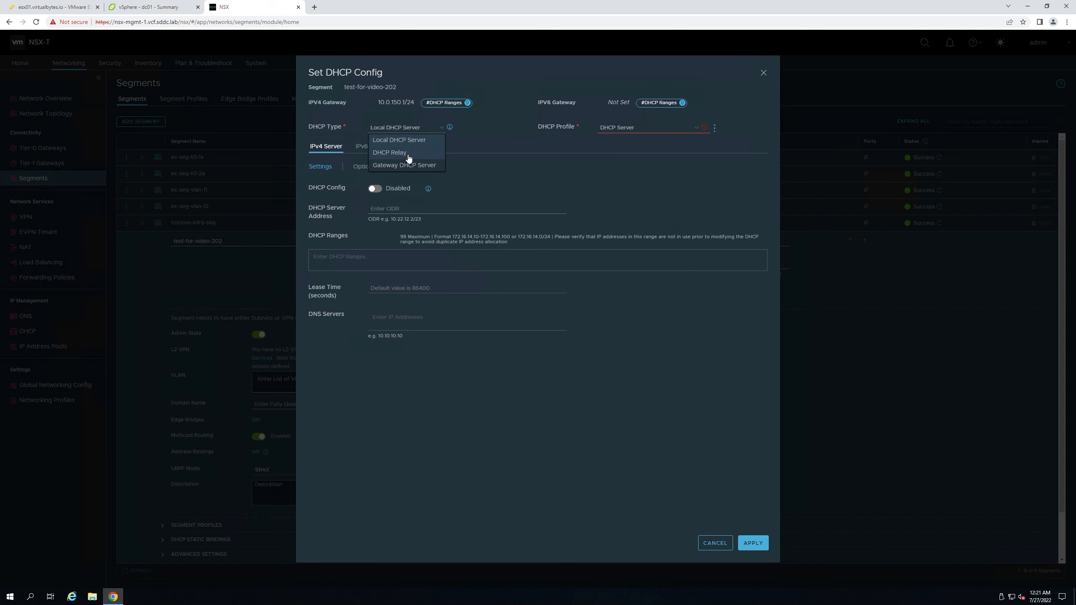
pyautogui.click(408, 164)
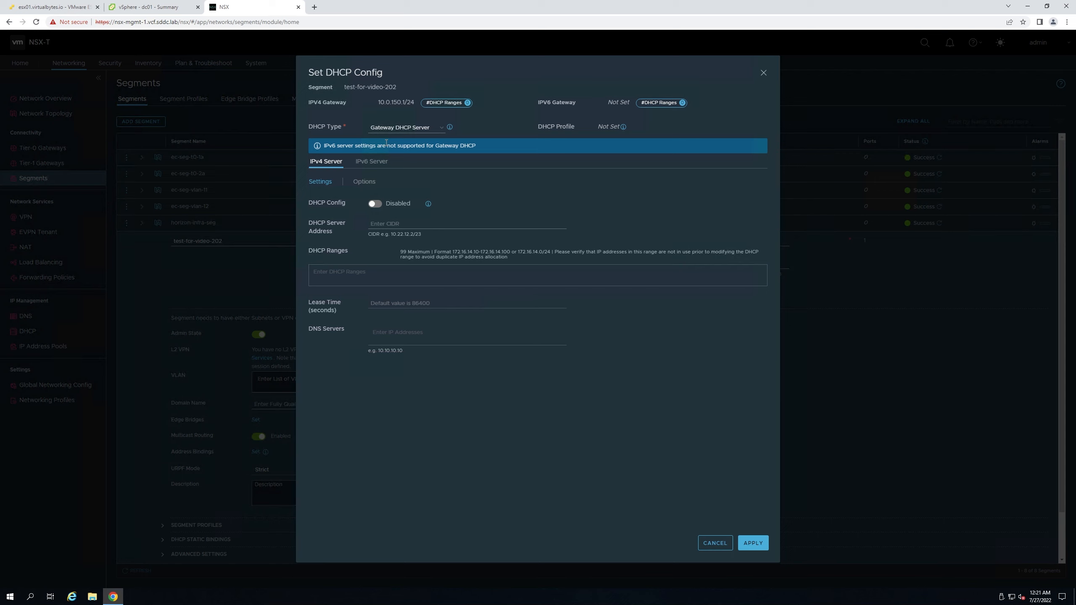
# - Set DHCP type back to Local, find no DHCP profile, cancel, and briefly check dc01 in vSphere
pyautogui.click(387, 129)
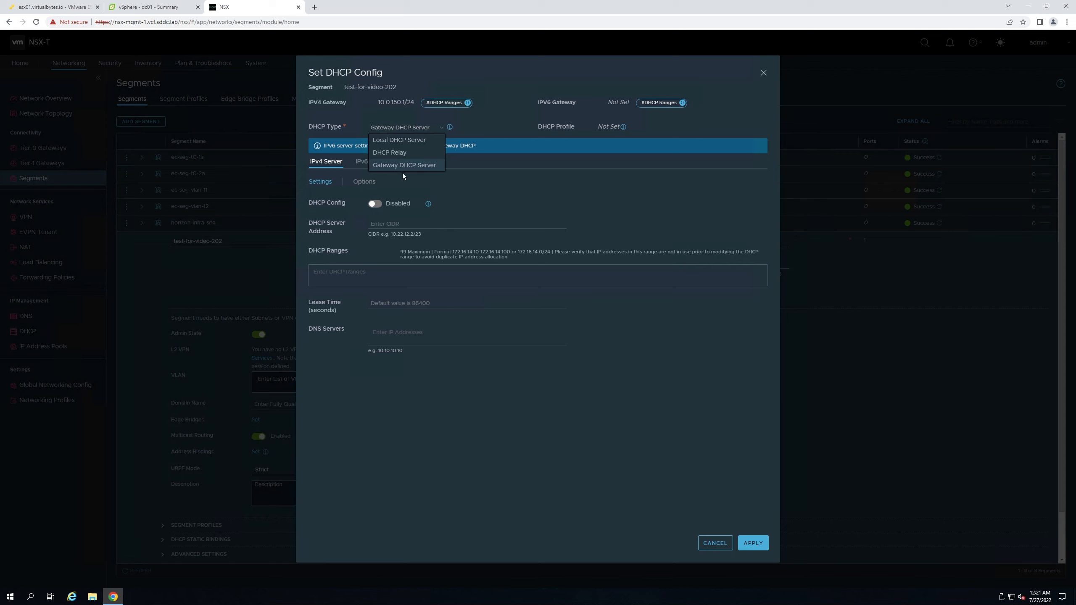
pyautogui.click(400, 140)
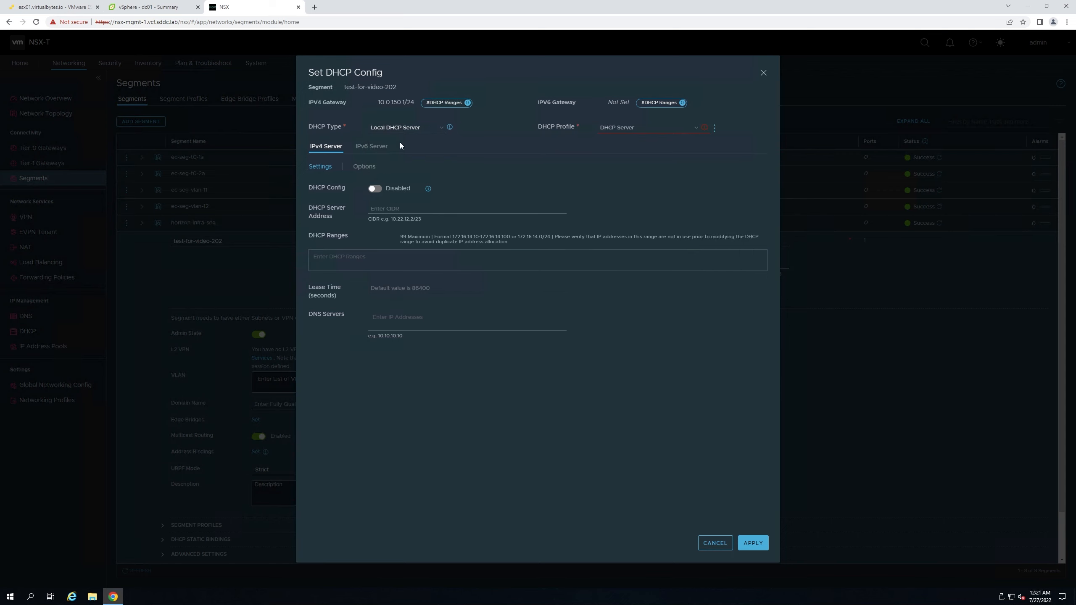
pyautogui.click(648, 128)
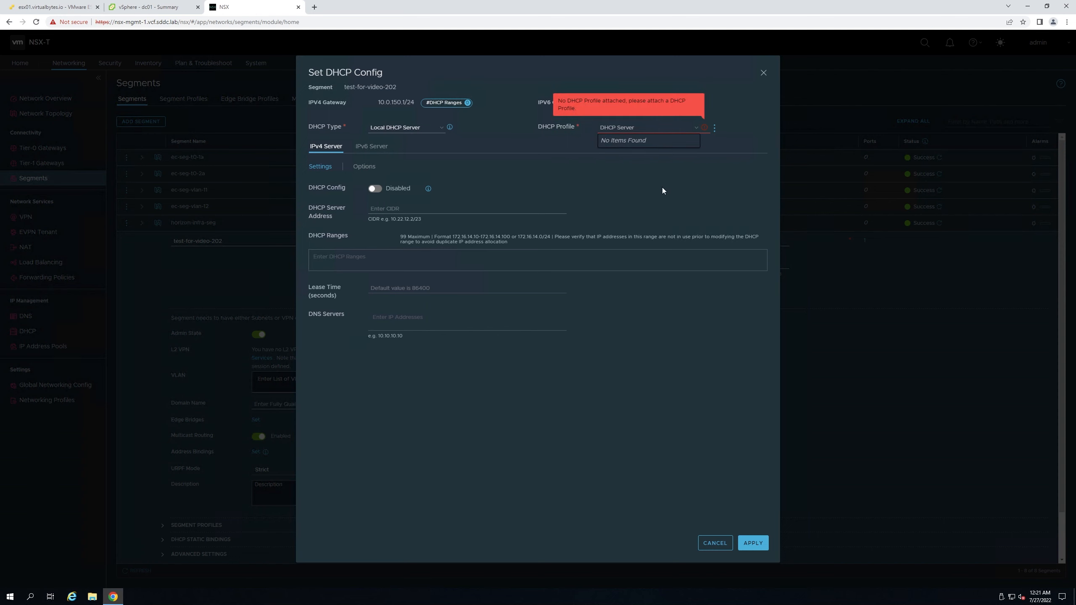
pyautogui.click(674, 192)
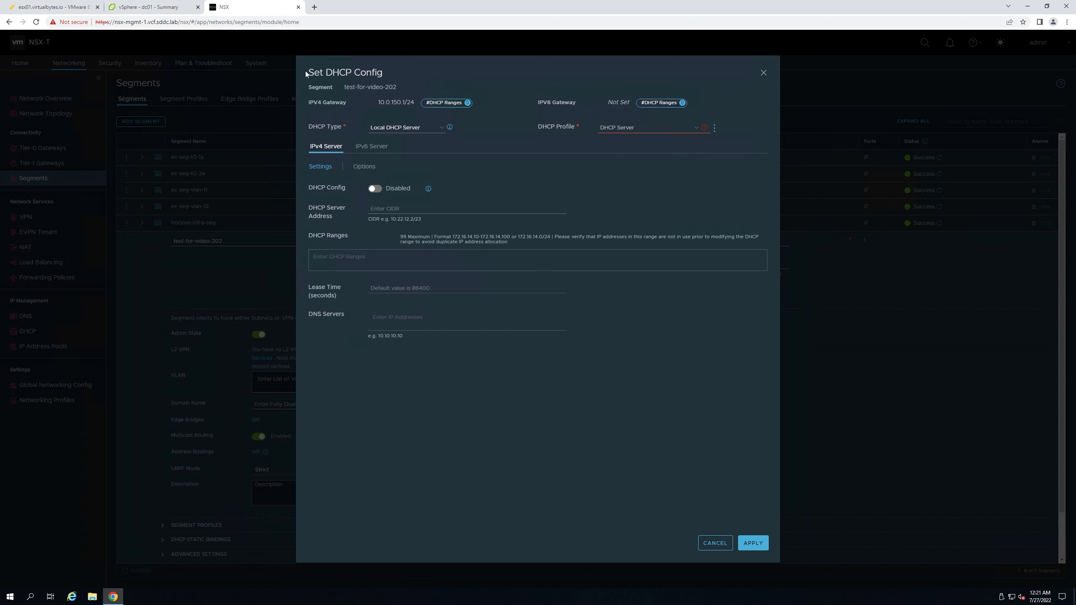
pyautogui.moveTo(306, 73); pyautogui.dragTo(410, 83)
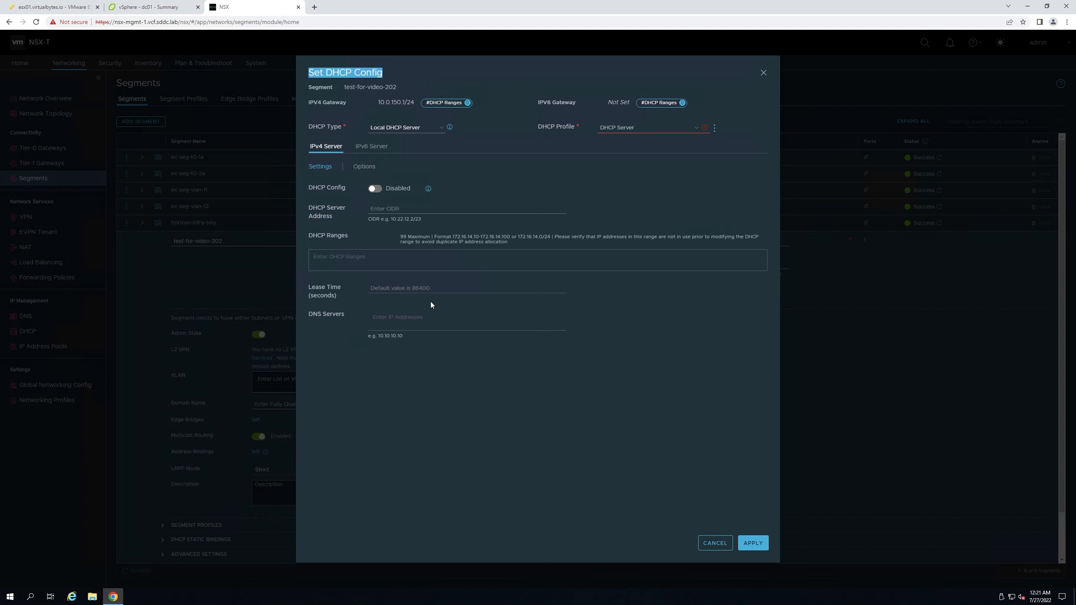
pyautogui.click(715, 543)
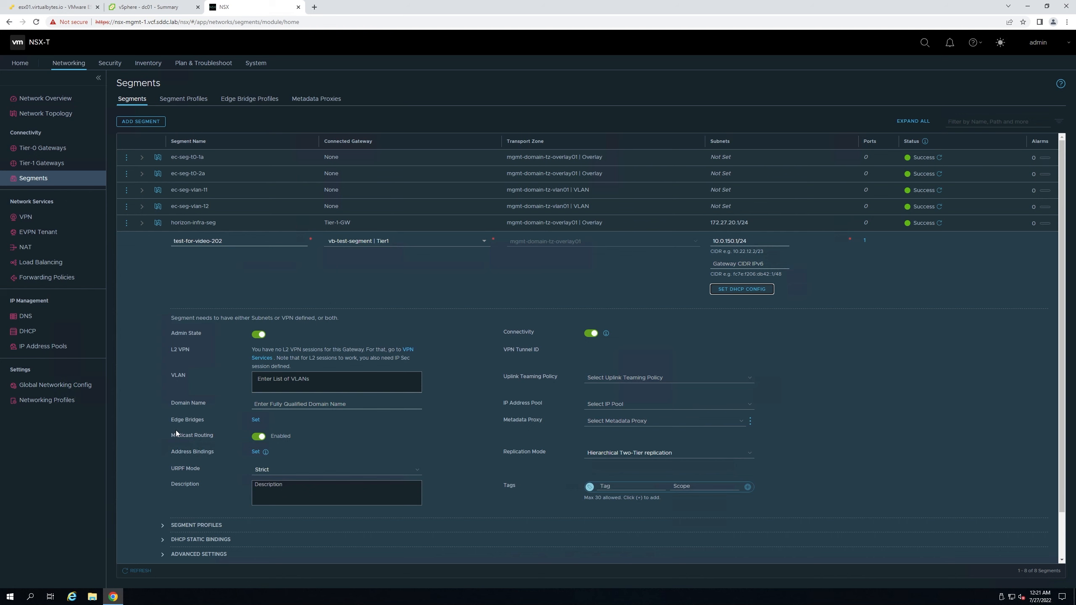
pyautogui.click(133, 10)
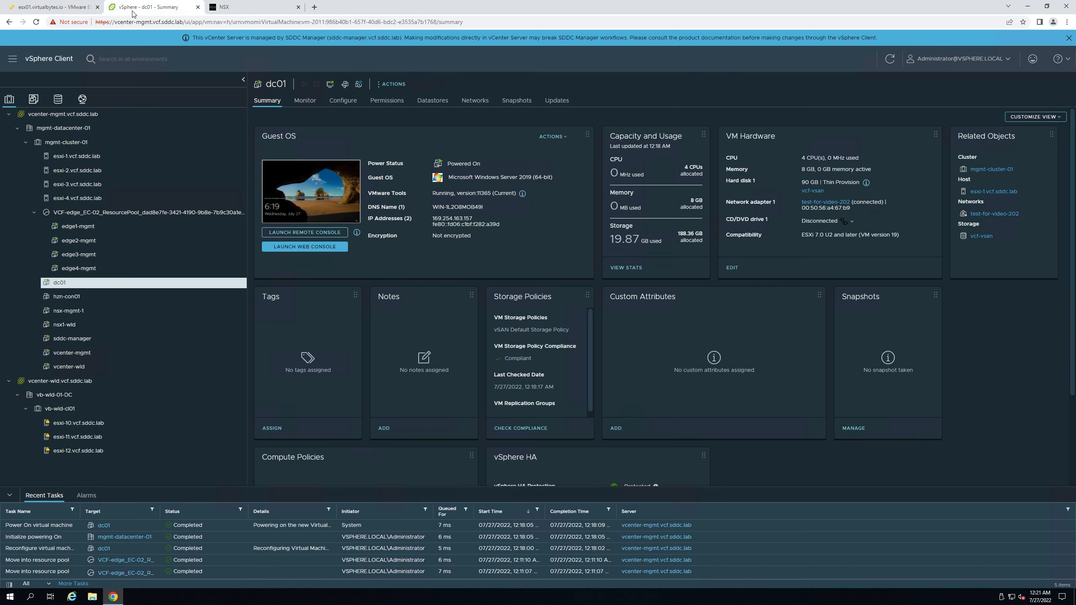
pyautogui.click(252, 13)
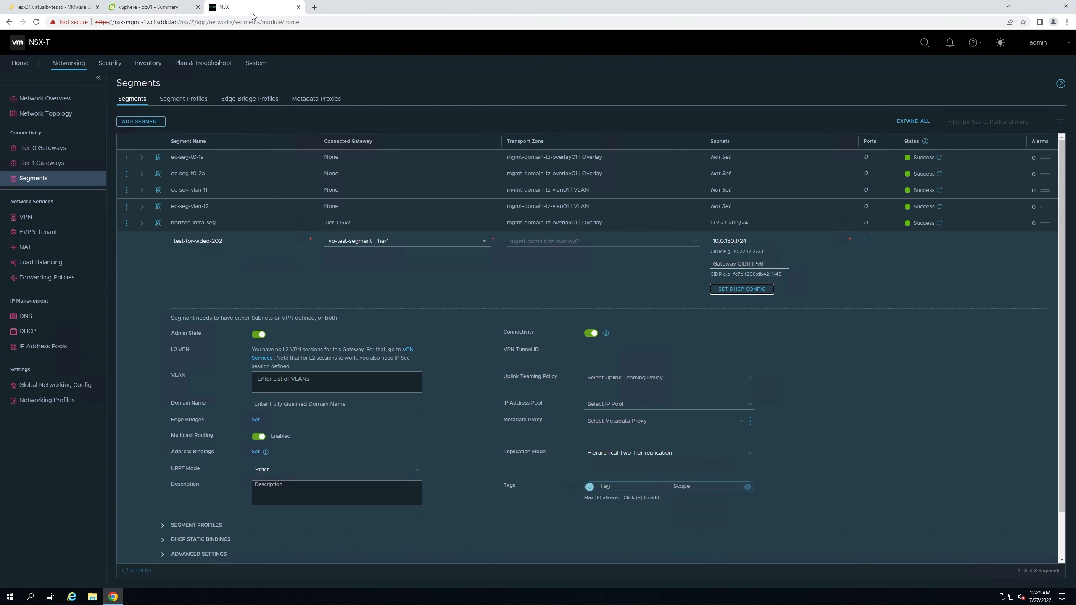